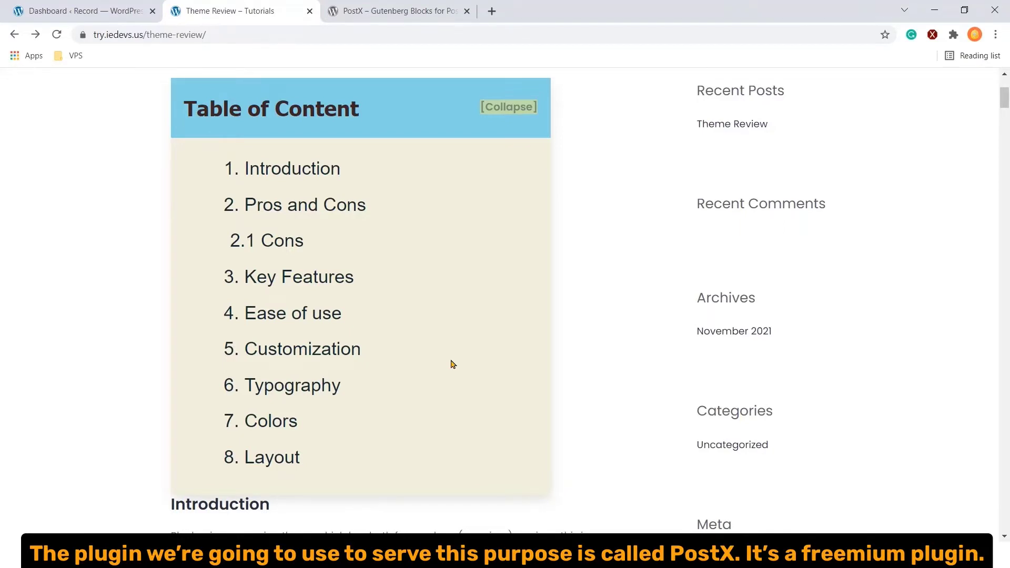
# On the Theme Review post, collapse and re-expand the table of contents, then jump to Pros and Cons.
pyautogui.click(405, 11)
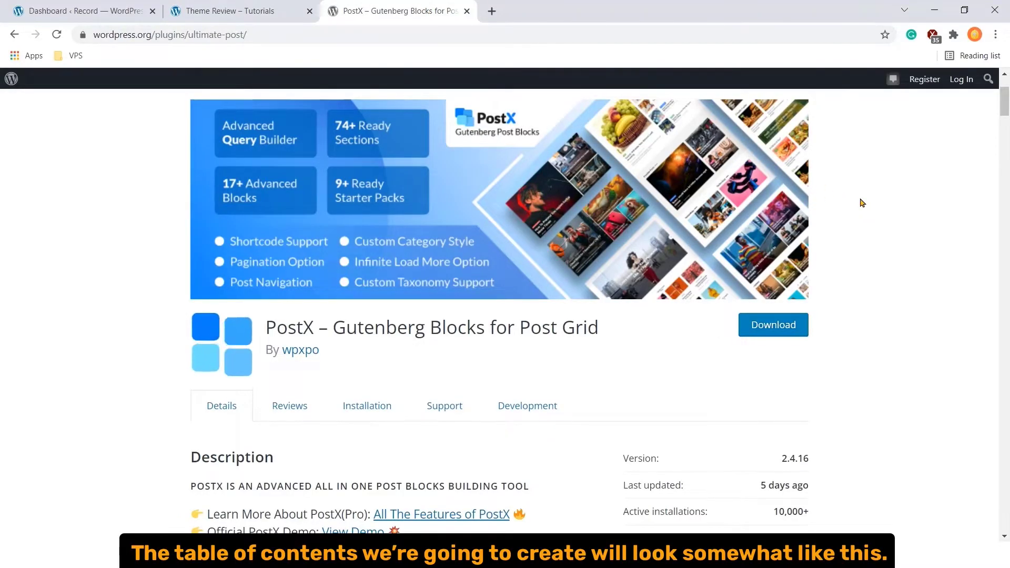
pyautogui.click(275, 12)
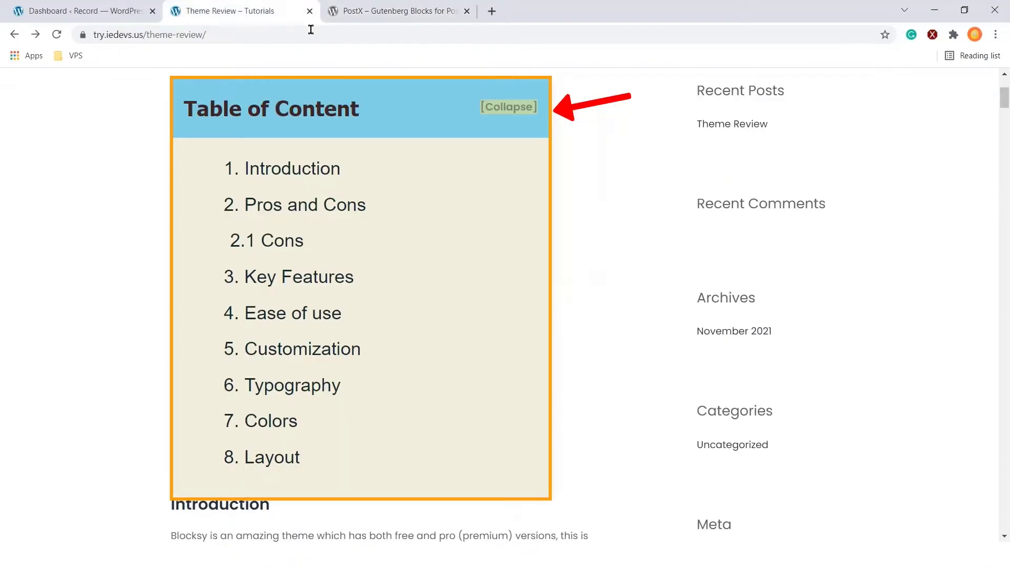
pyautogui.click(503, 107)
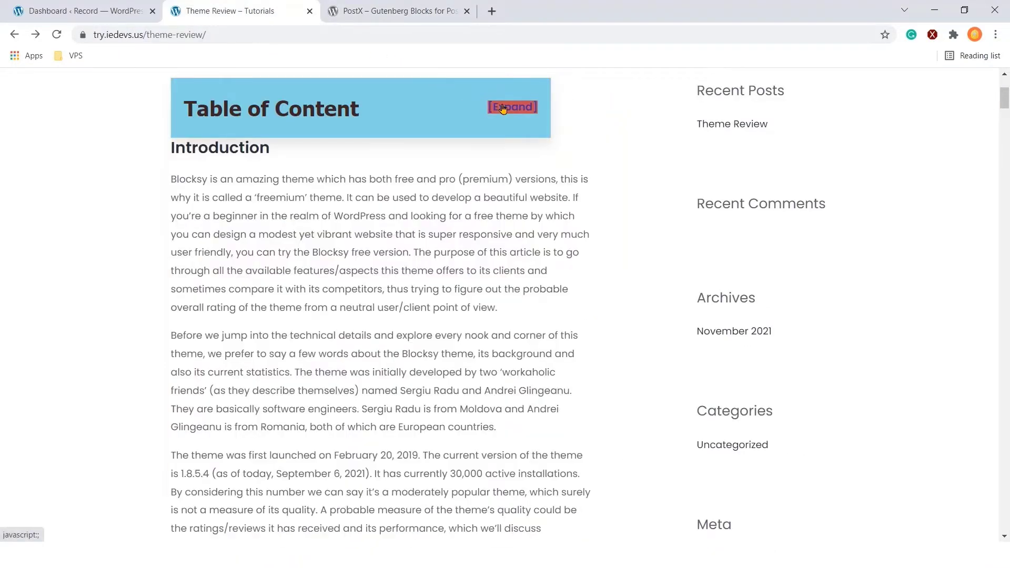
pyautogui.click(503, 107)
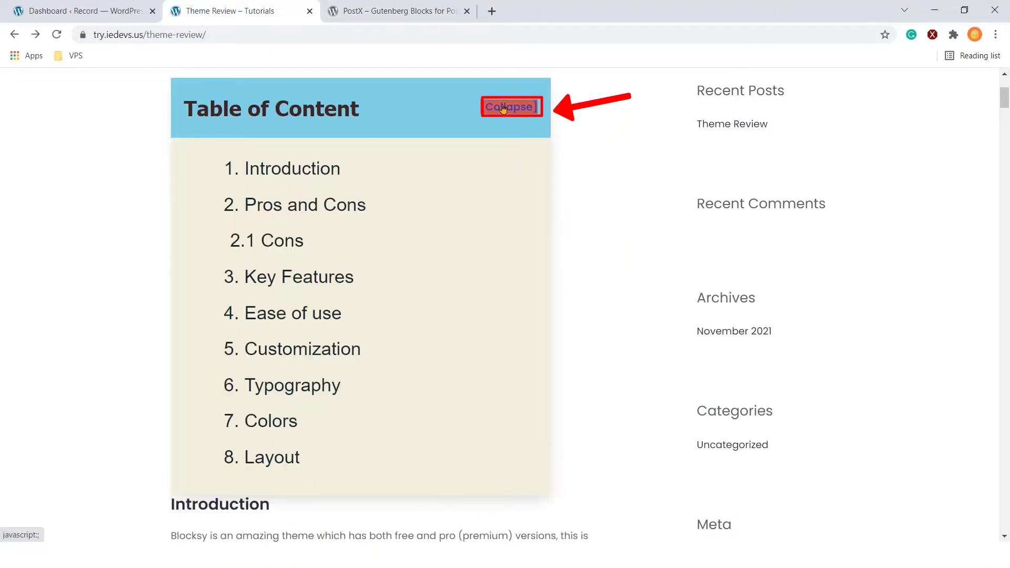
pyautogui.click(335, 204)
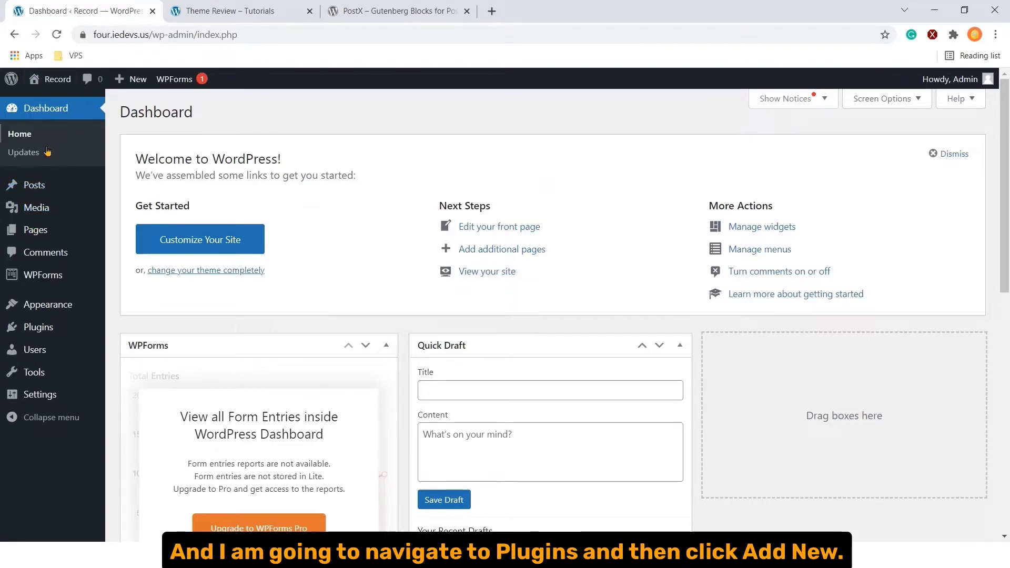
# Search the plugin directory for 'postx', then install and activate the PostX plugin.
pyautogui.moveTo(58, 332)
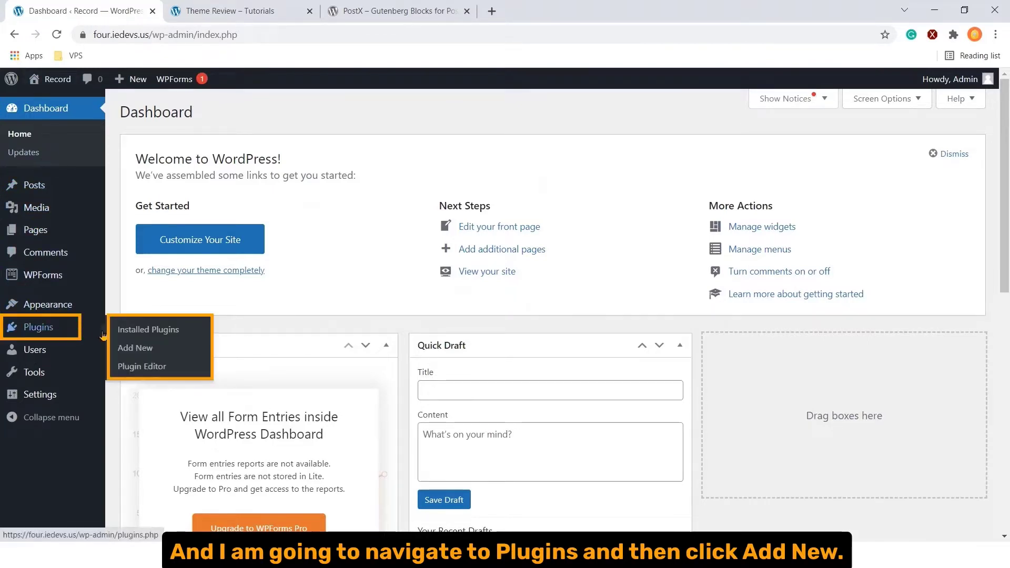
pyautogui.click(139, 351)
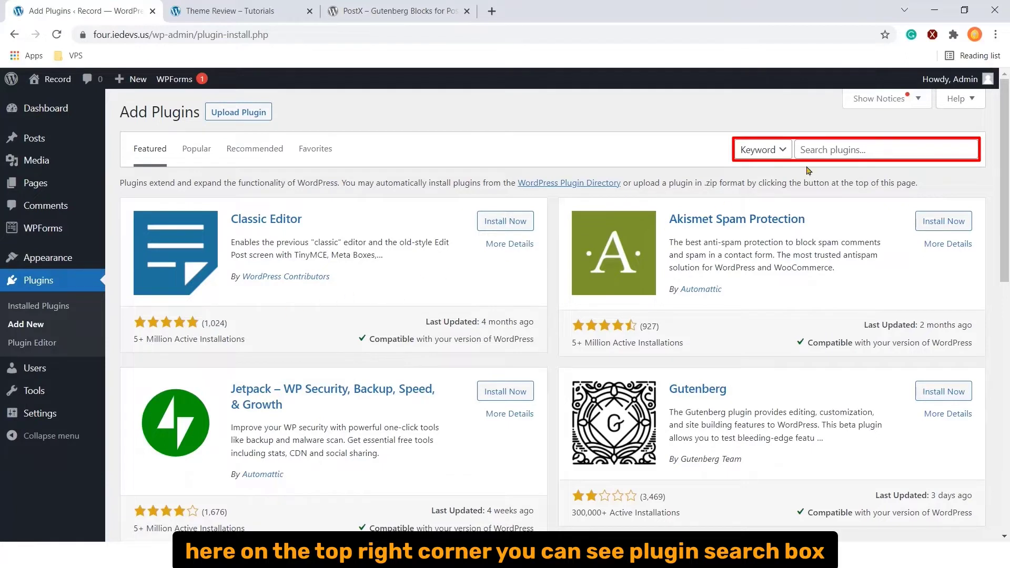
pyautogui.click(836, 144)
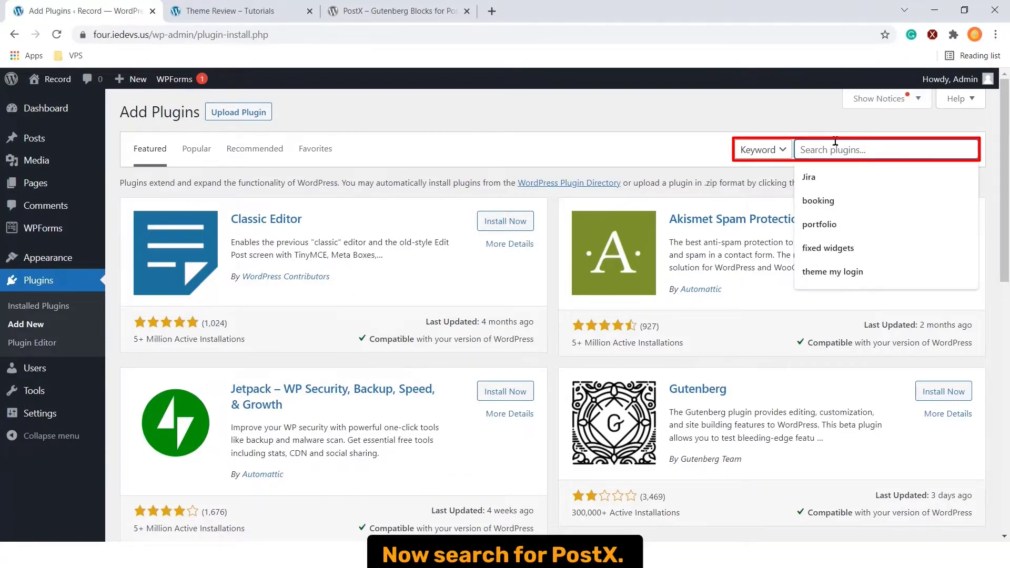
pyautogui.write('postx')
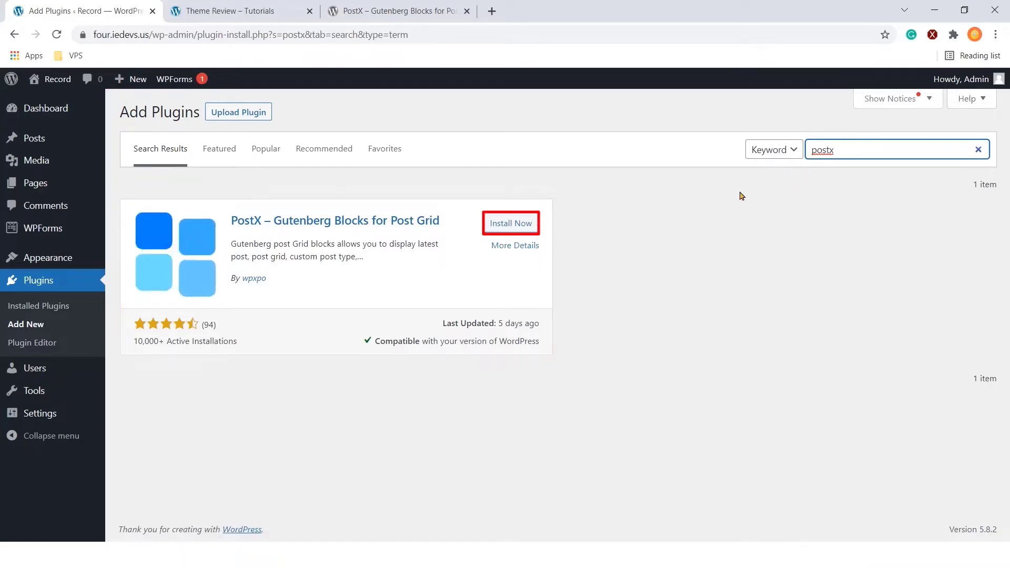
pyautogui.click(518, 232)
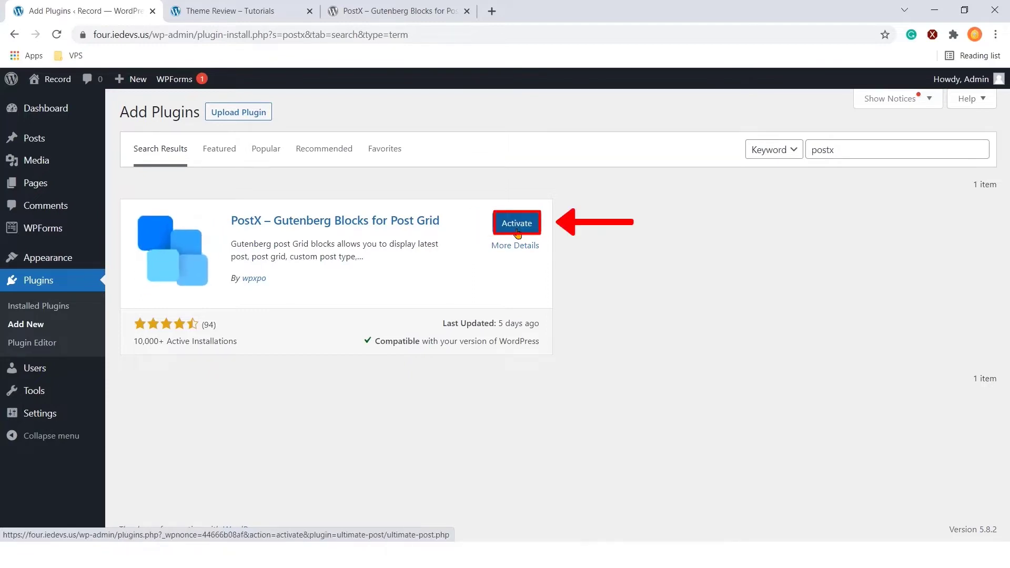
pyautogui.click(518, 233)
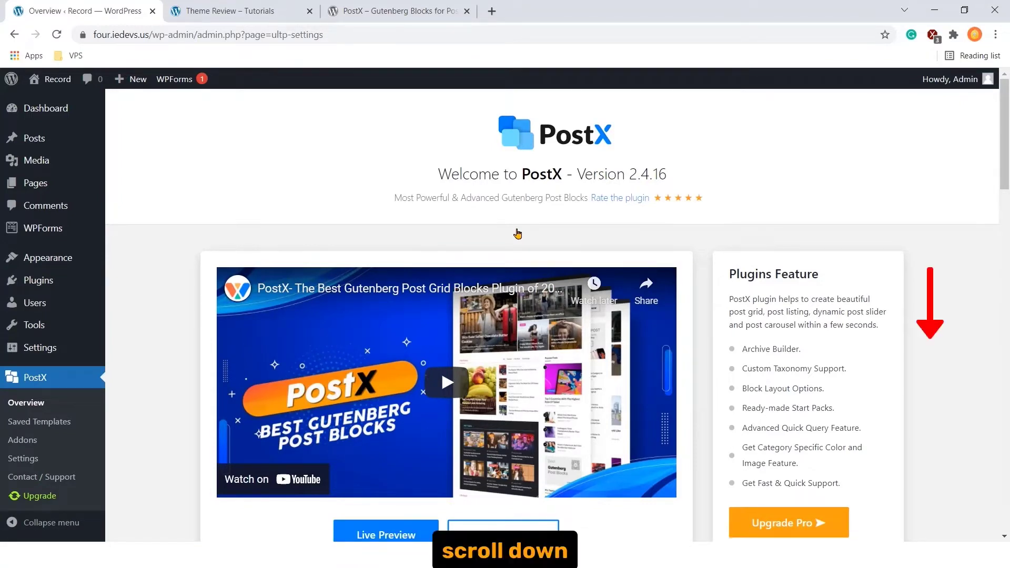
# Go to PostX Addons and confirm the Table of Content addon is switched on.
pyautogui.scroll(-8, 518, 234)
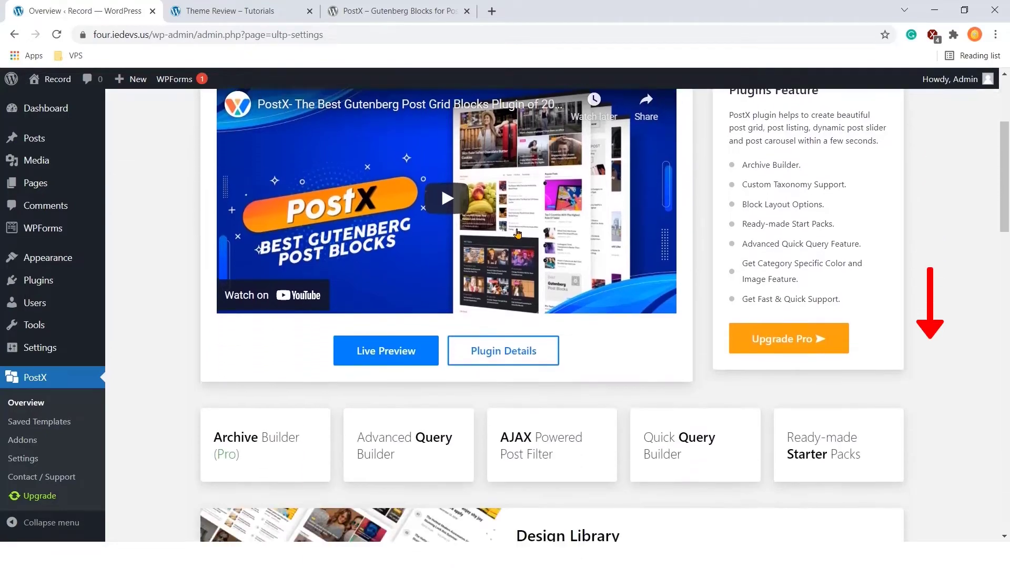
pyautogui.scroll(-13, 518, 234)
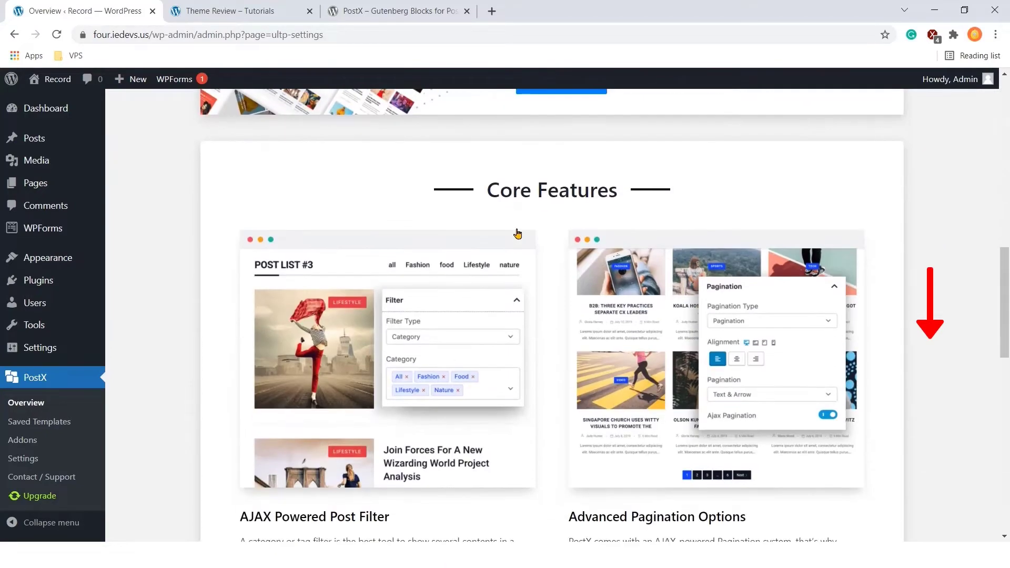
pyautogui.scroll(-9, 518, 233)
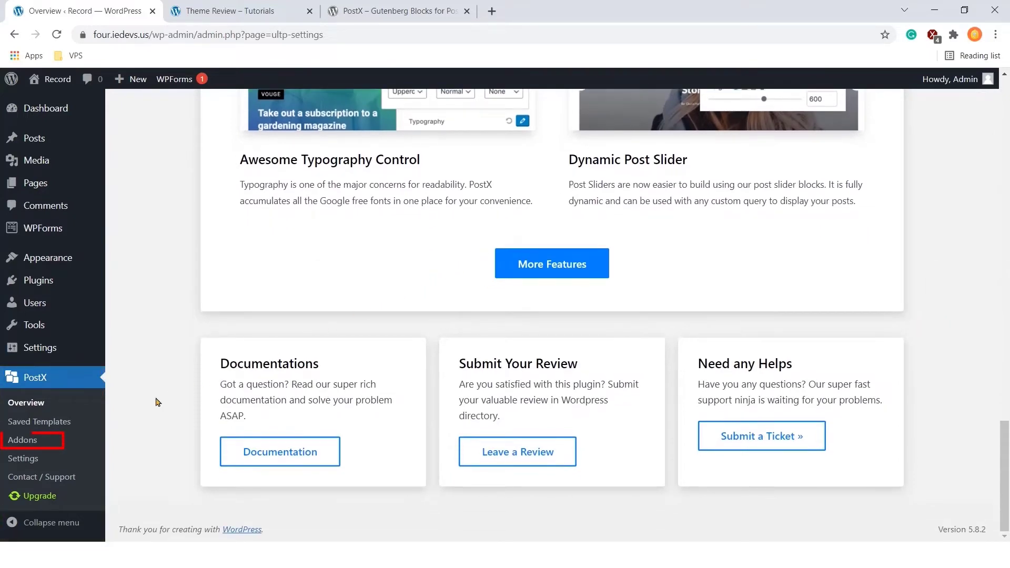
pyautogui.click(30, 444)
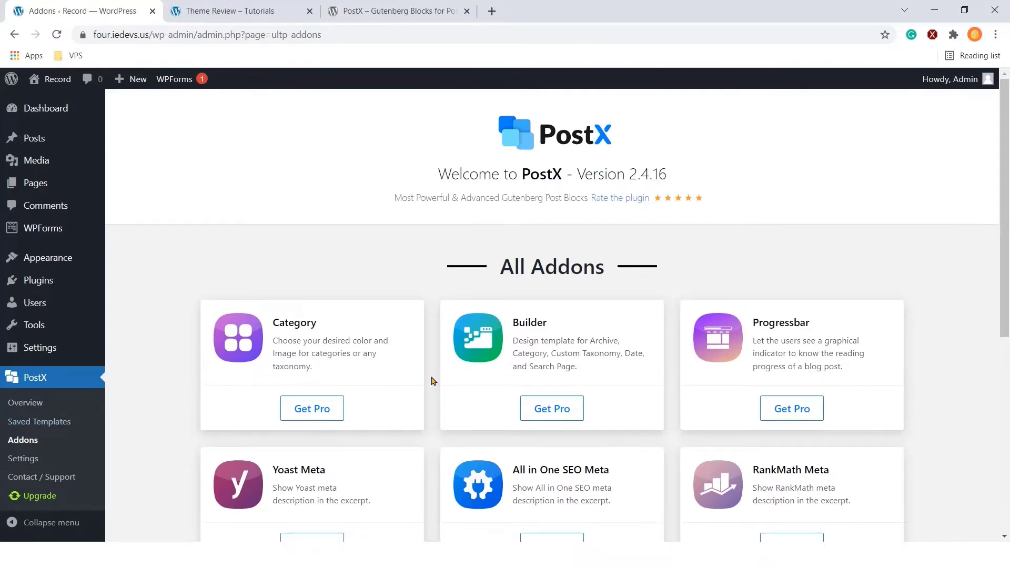
pyautogui.scroll(-7, 431, 381)
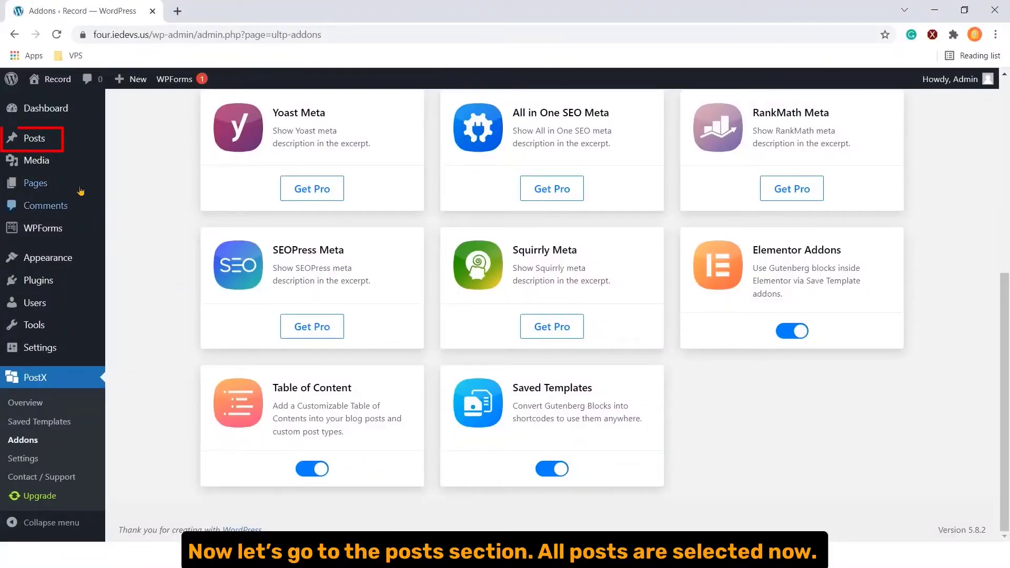
# Open the Theme Review post for editing and insert an empty block before the Introduction heading.
pyautogui.click(34, 139)
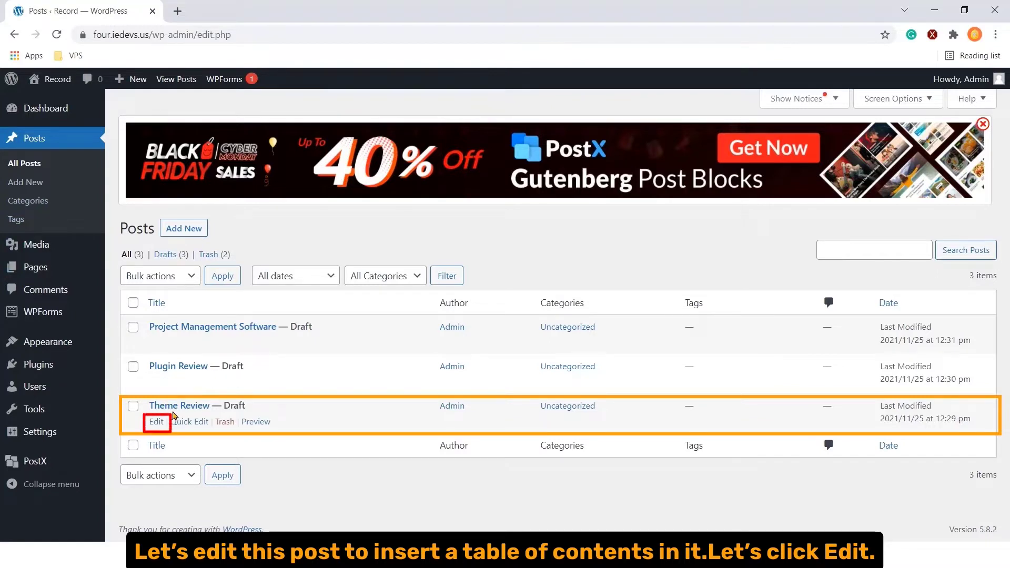
pyautogui.click(157, 422)
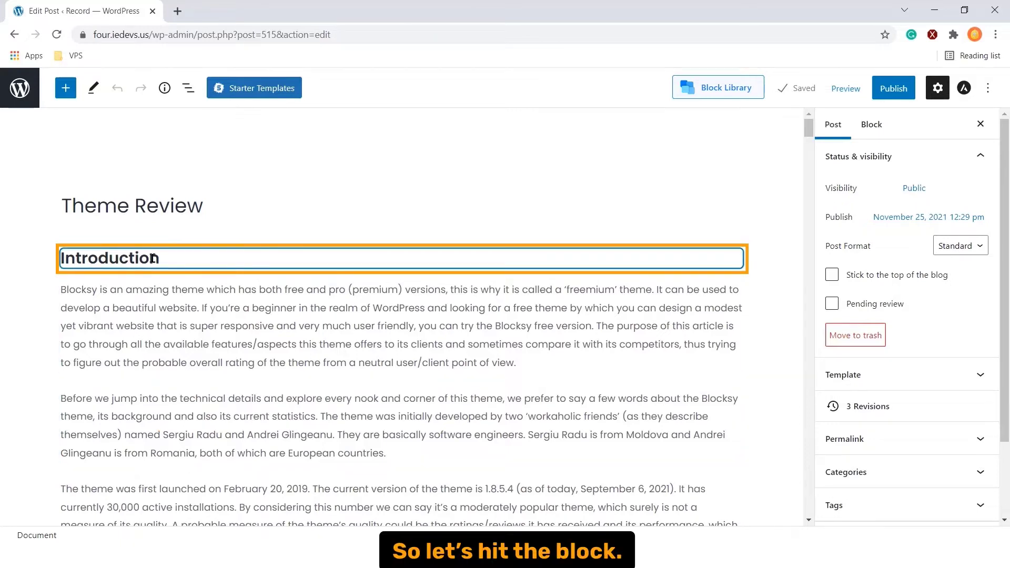
pyautogui.doubleClick(153, 258)
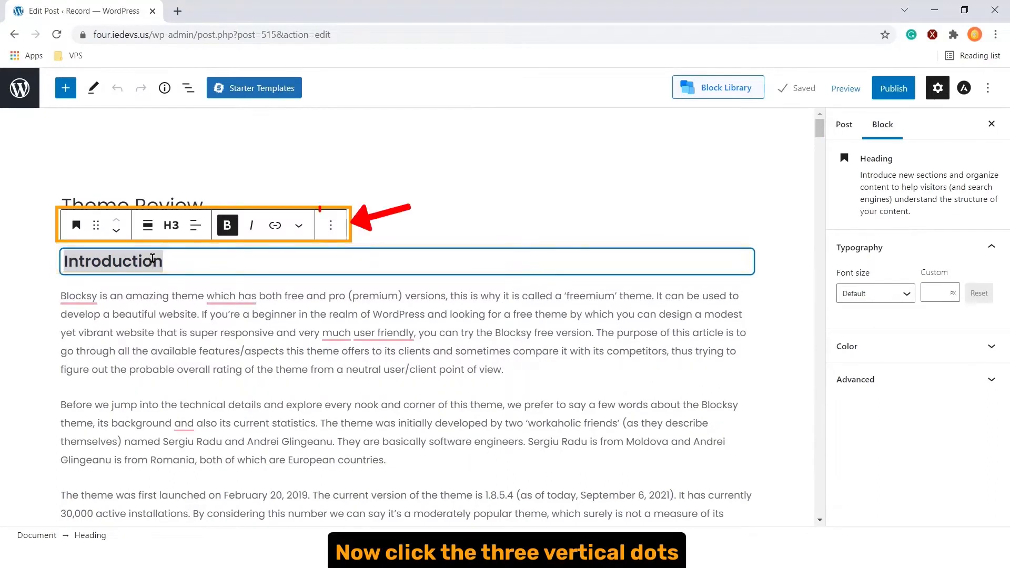
pyautogui.click(334, 225)
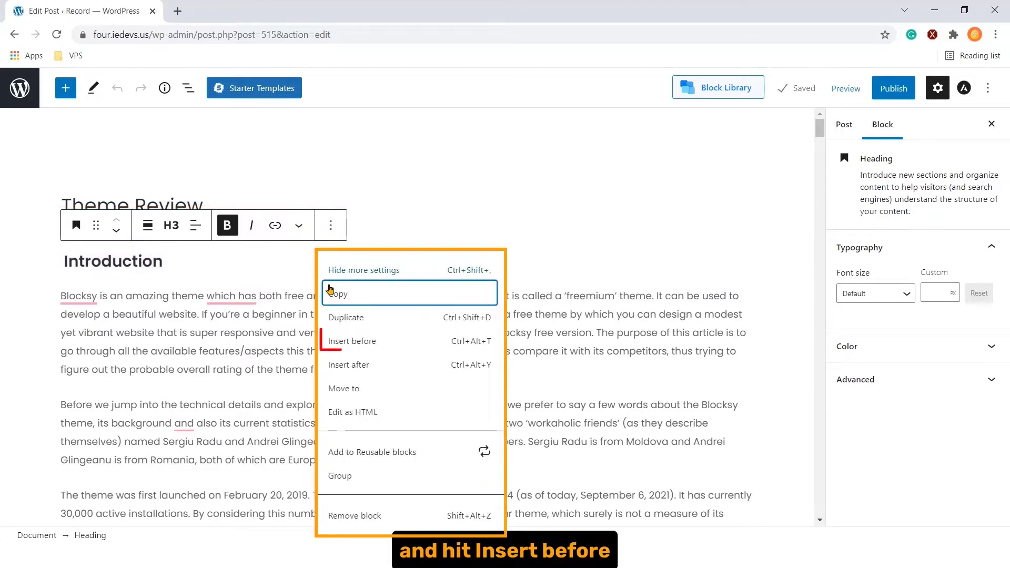
pyautogui.click(343, 343)
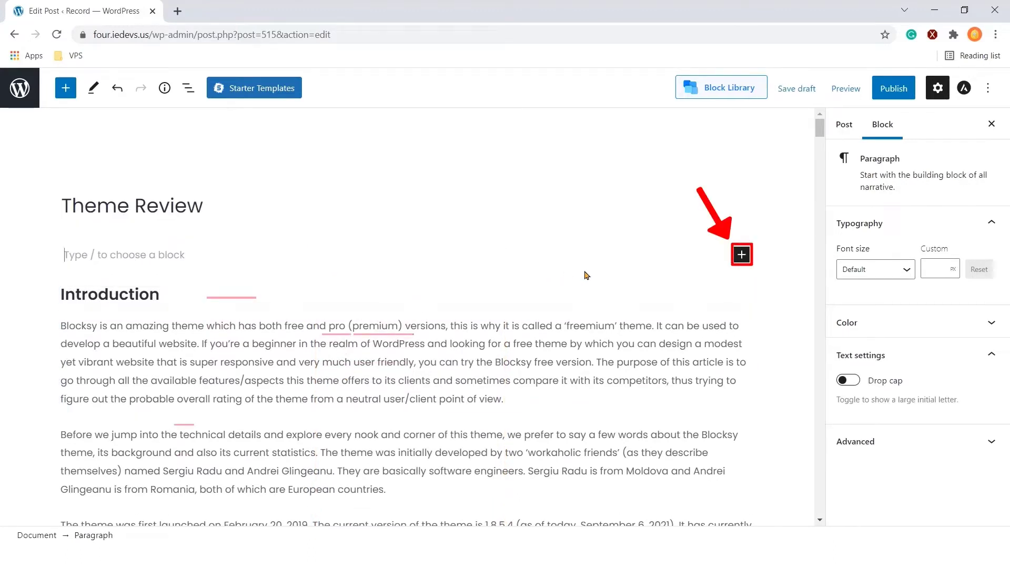
# Search the block inserter for 'table of' and add the Table of Contents block.
pyautogui.click(744, 255)
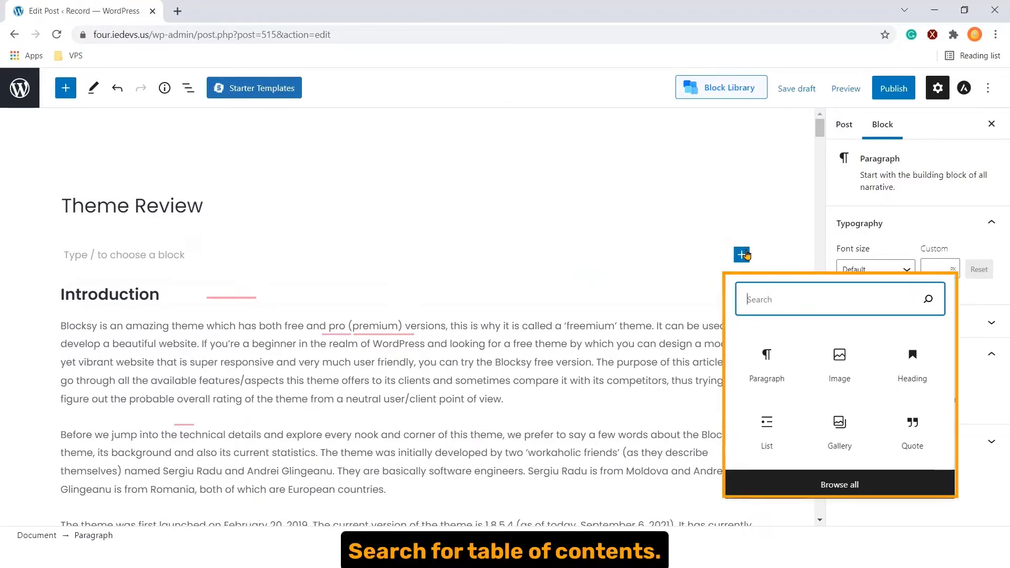
pyautogui.write('tab')
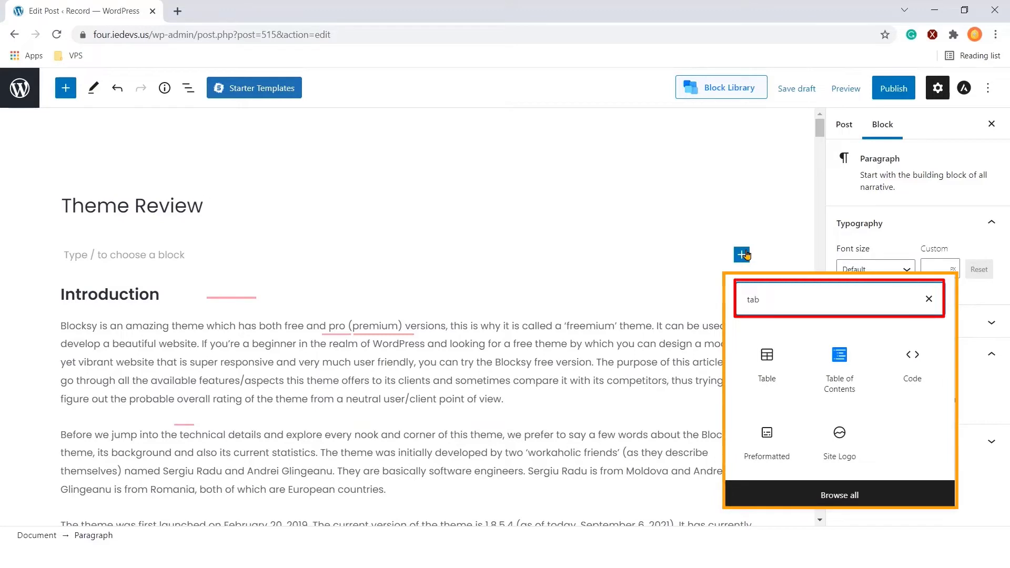
pyautogui.write('le')
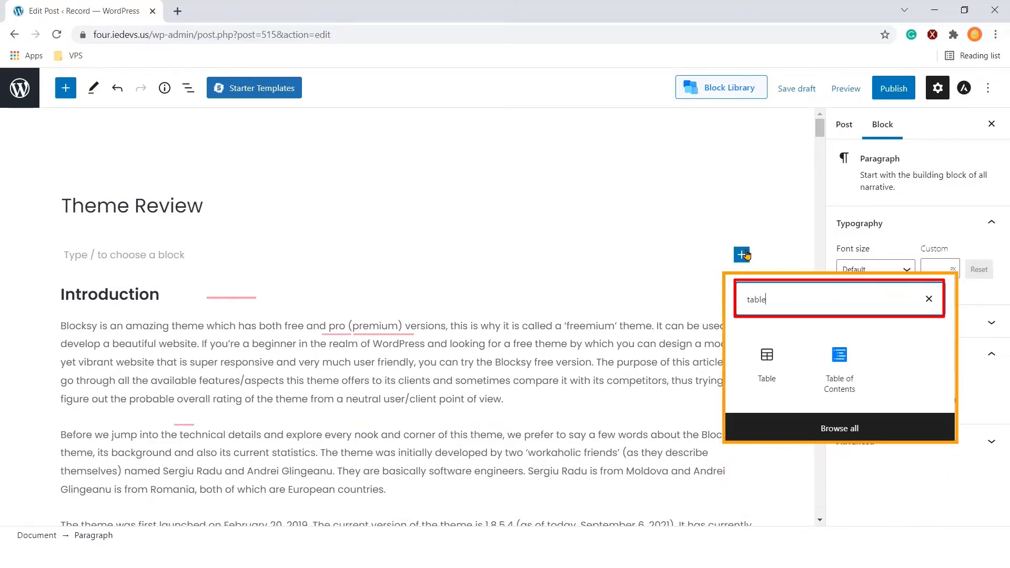
pyautogui.write(' of contents')
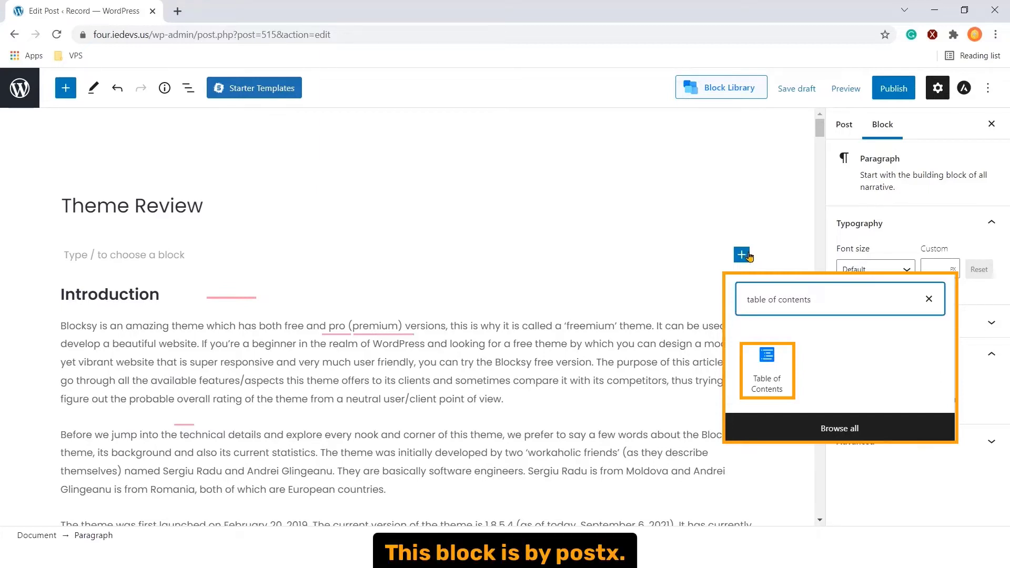
pyautogui.click(767, 365)
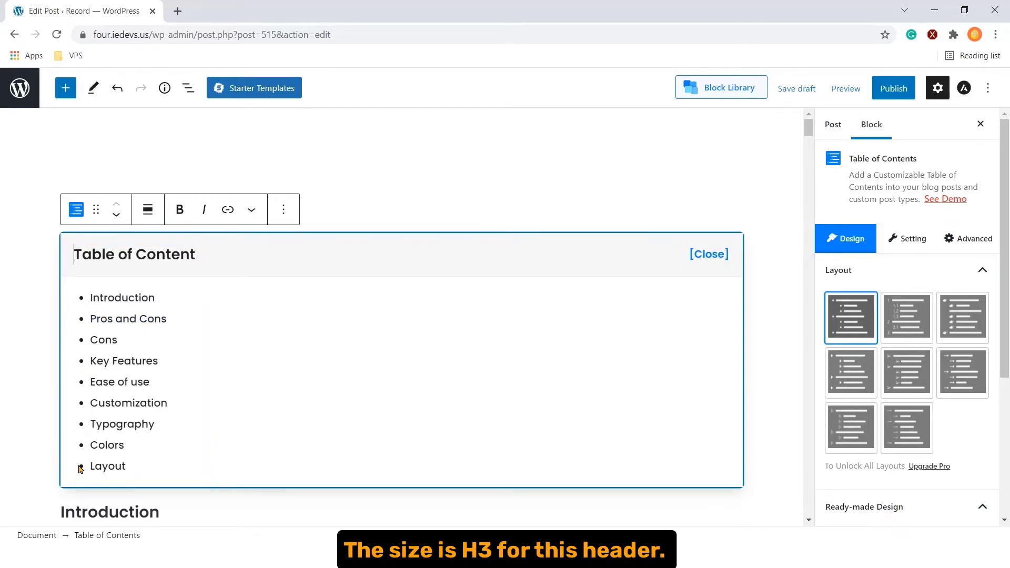
# Check the heading levels of Introduction, Pros and Cons, Cons, Key Features and Ease of use.
pyautogui.scroll(-5, 80, 468)
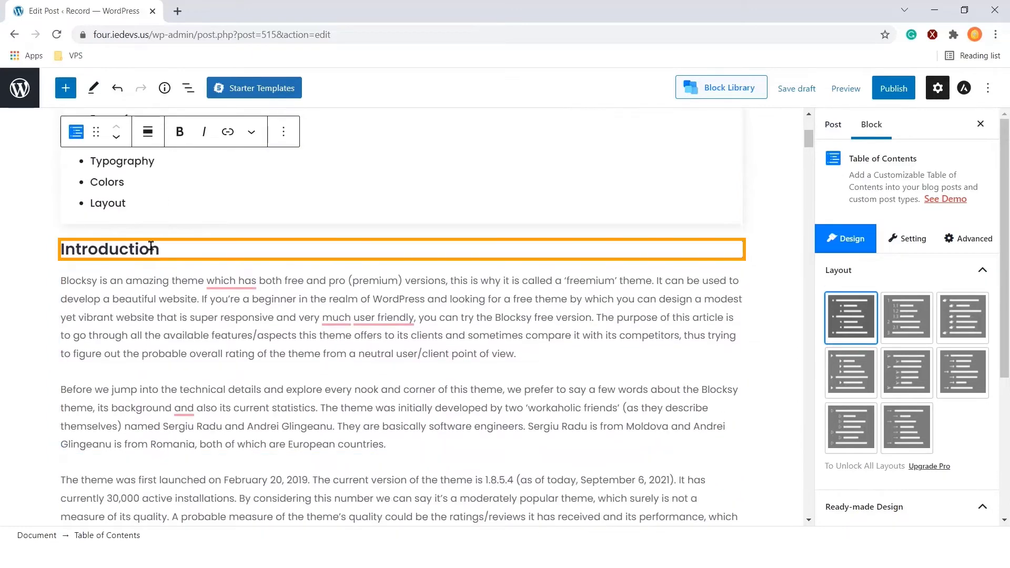
pyautogui.doubleClick(151, 246)
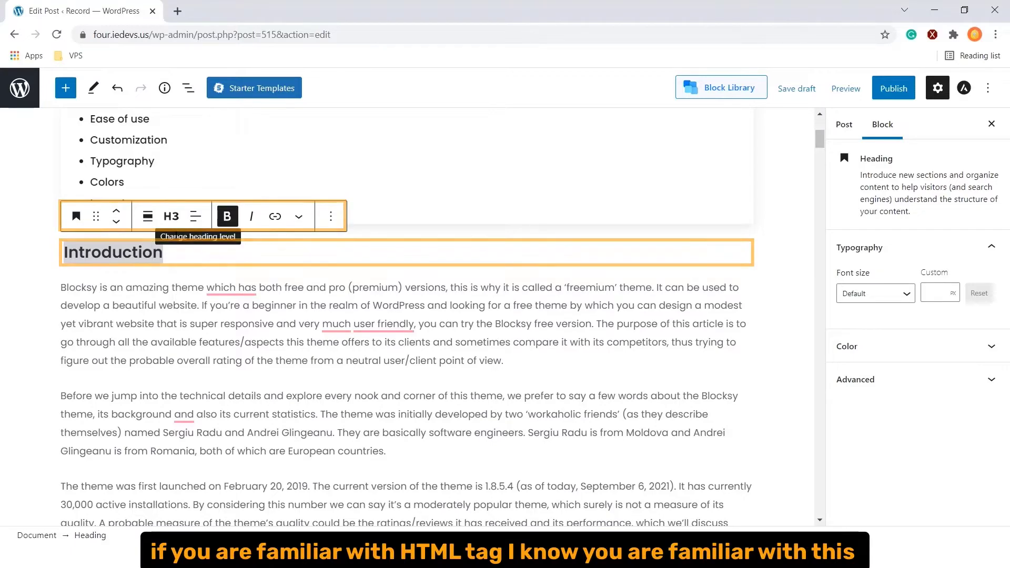
pyautogui.scroll(-5, 171, 284)
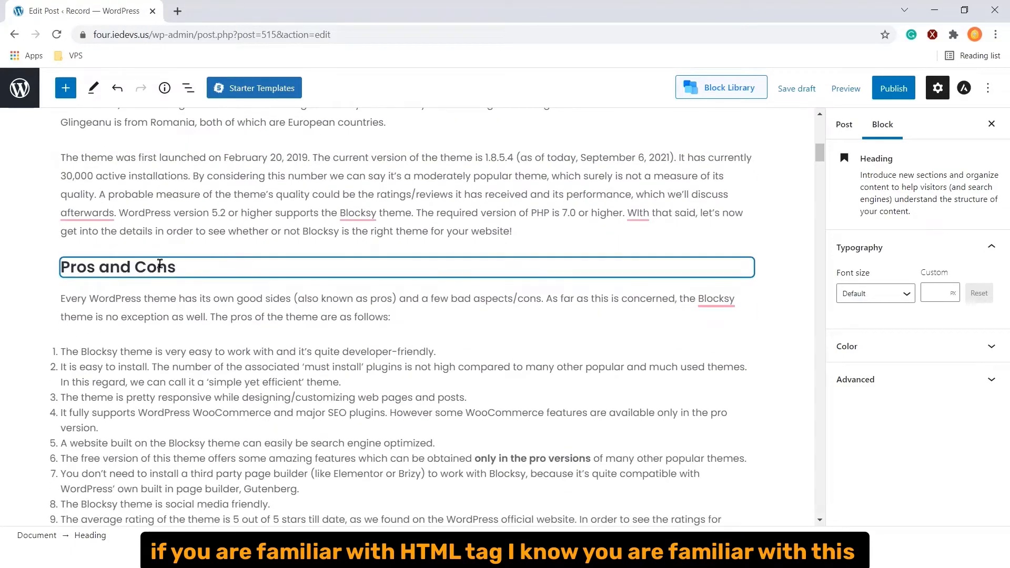
pyautogui.tripleClick(178, 271)
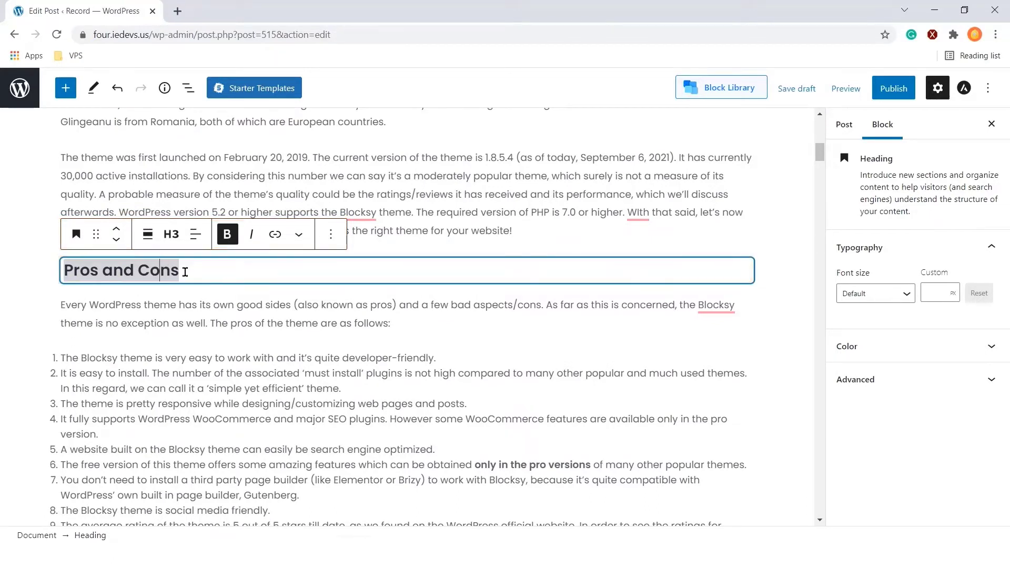
pyautogui.scroll(-6, 186, 271)
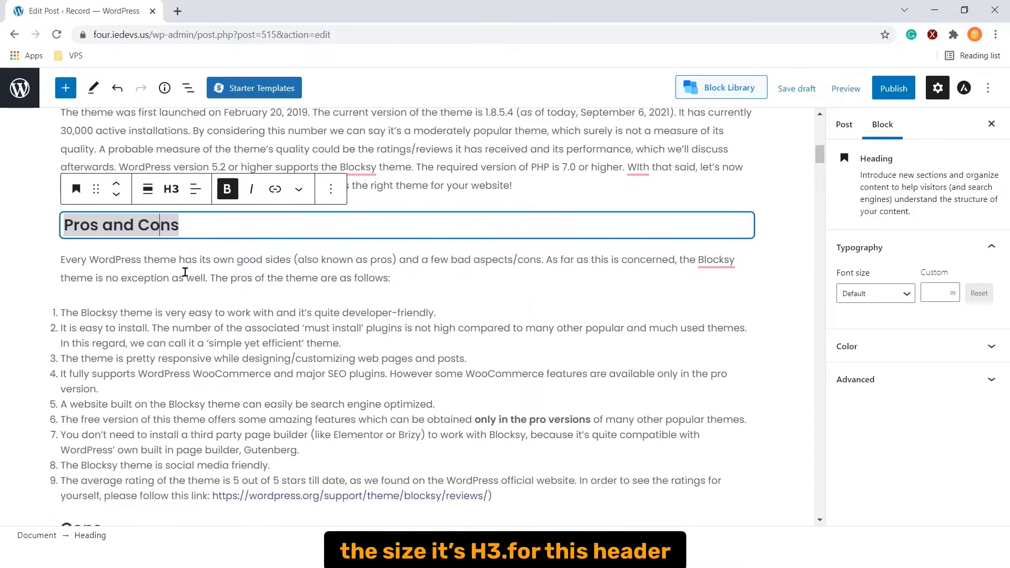
pyautogui.click(105, 249)
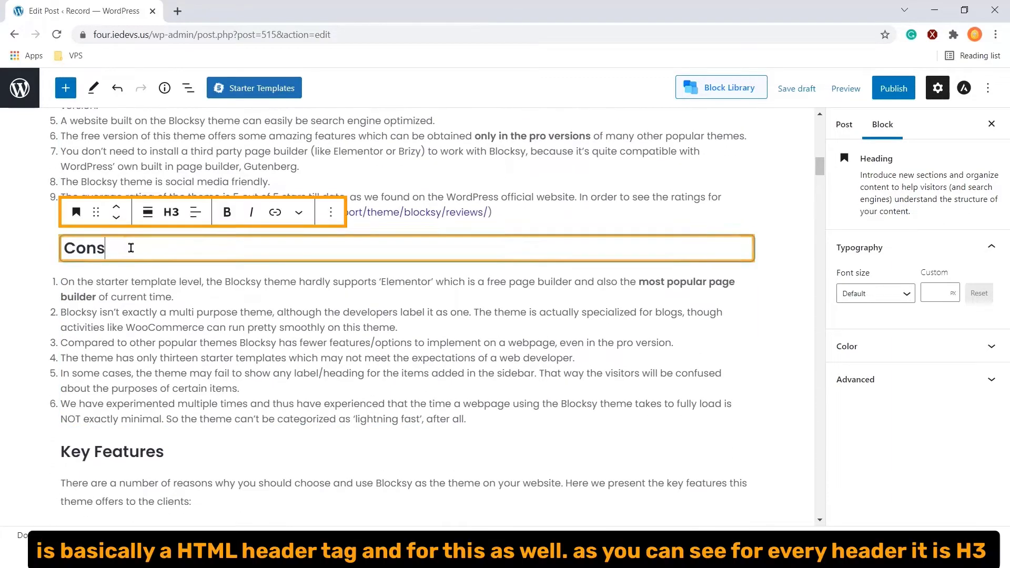
pyautogui.scroll(-3, 178, 276)
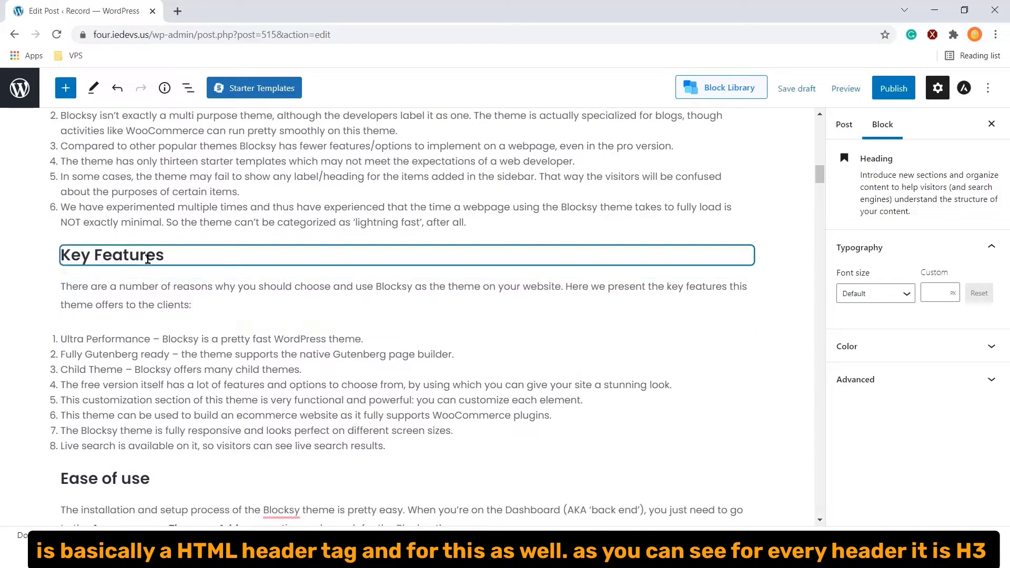
pyautogui.tripleClick(177, 275)
pyautogui.scroll(-3, 183, 296)
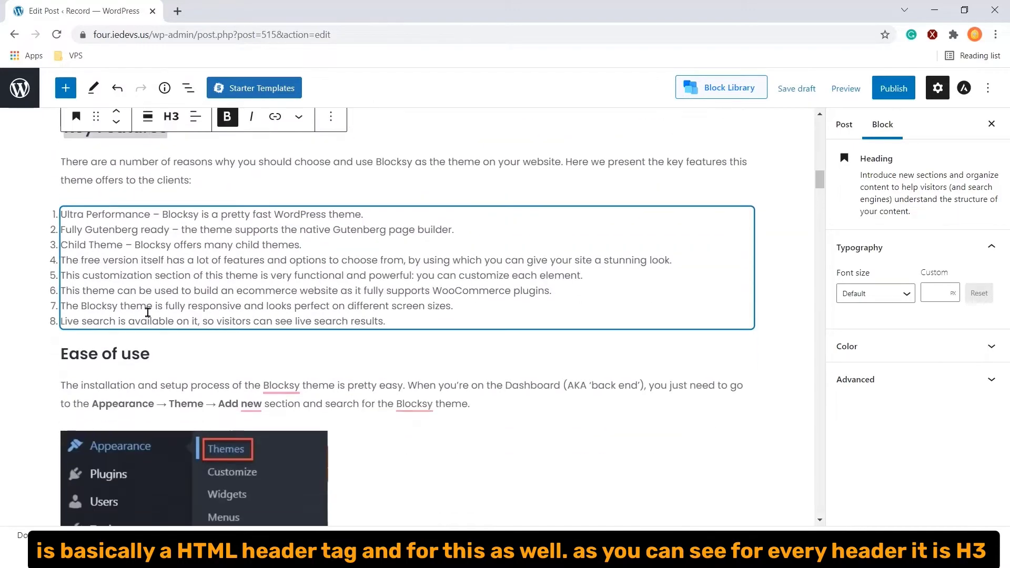
pyautogui.tripleClick(120, 355)
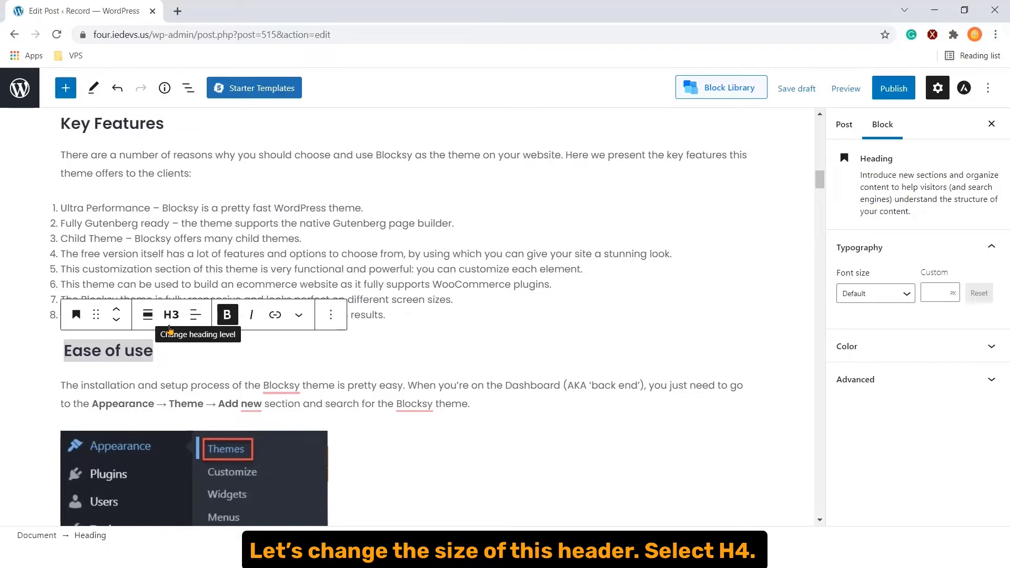
# Change the Cons heading to H4 and return to the Table of Contents.
pyautogui.scroll(5, 169, 329)
pyautogui.scroll(2, 170, 329)
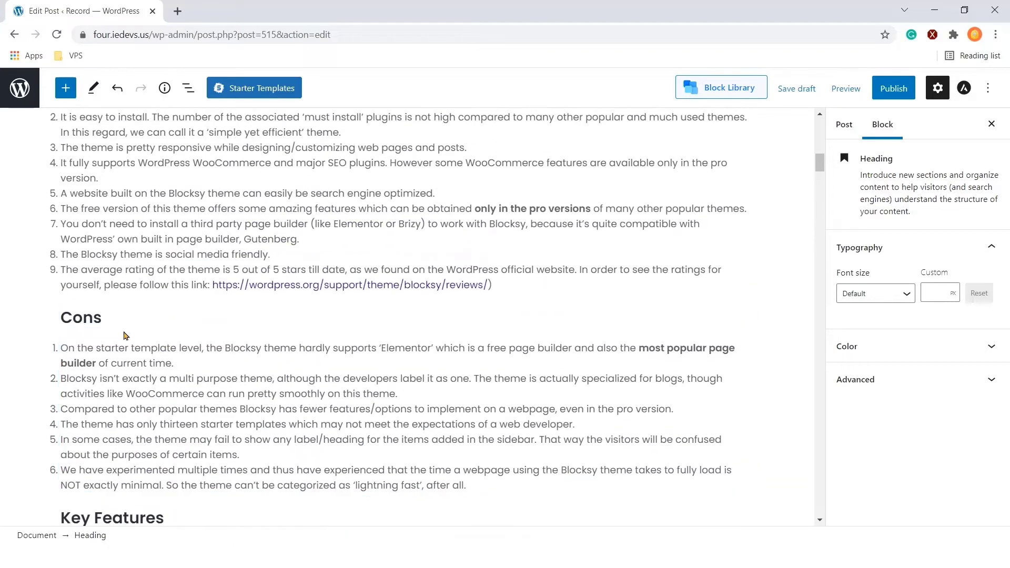
pyautogui.click(168, 324)
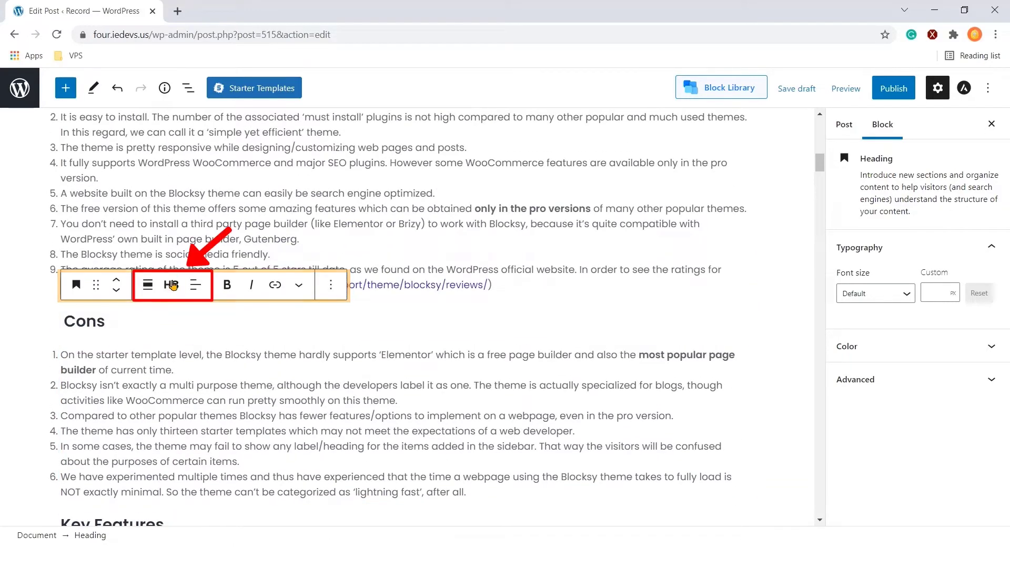
pyautogui.click(172, 285)
pyautogui.click(263, 325)
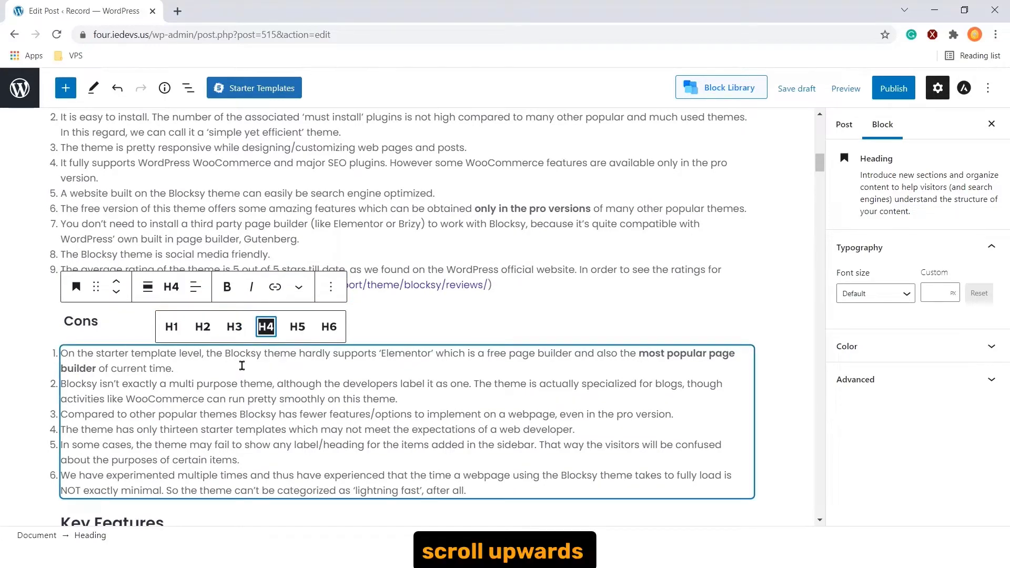
pyautogui.scroll(10, 242, 366)
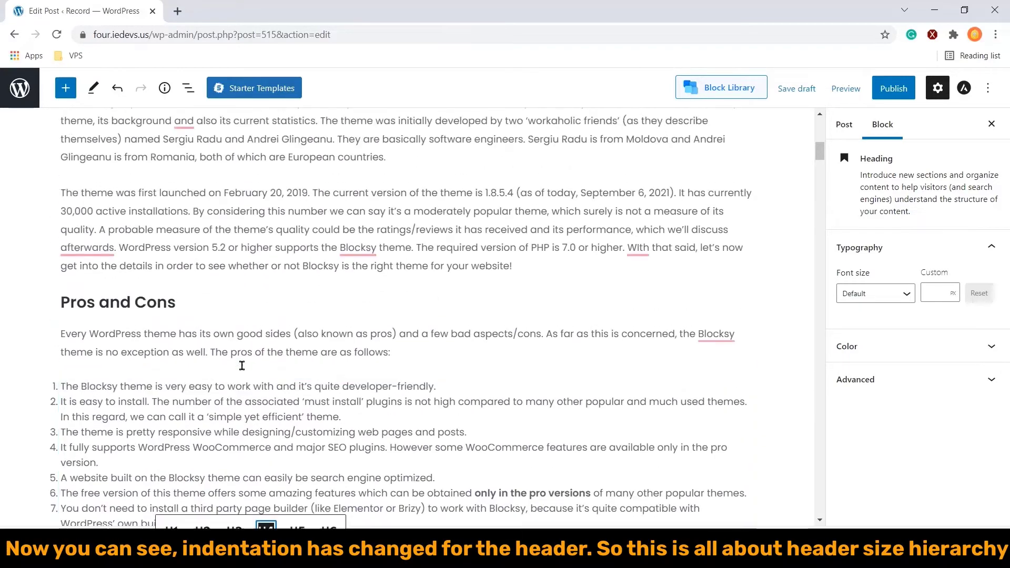
pyautogui.scroll(4, 242, 366)
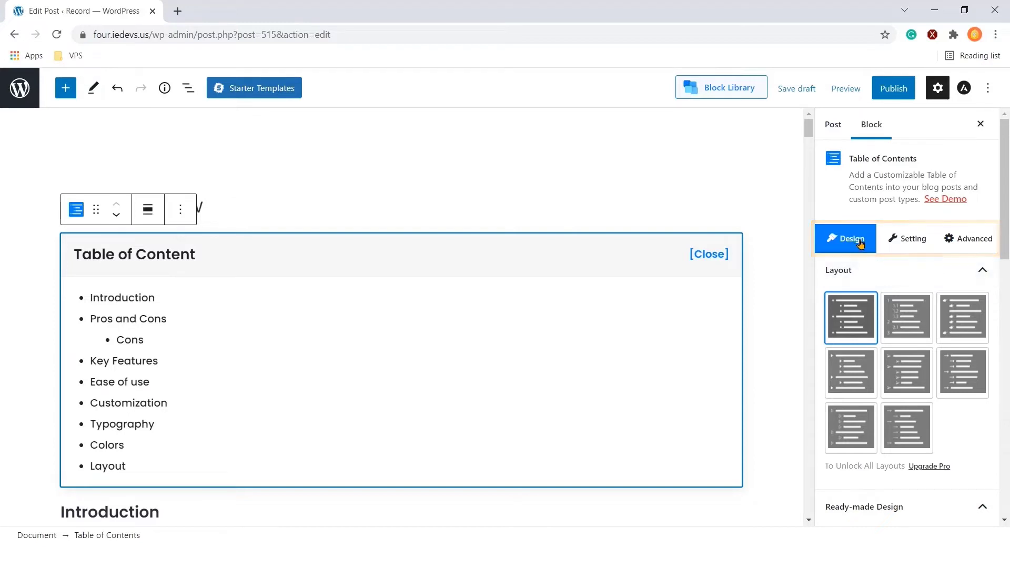
# Browse the Table of Contents block's Setting and Advanced tabs, ending on its Design options.
pyautogui.click(911, 239)
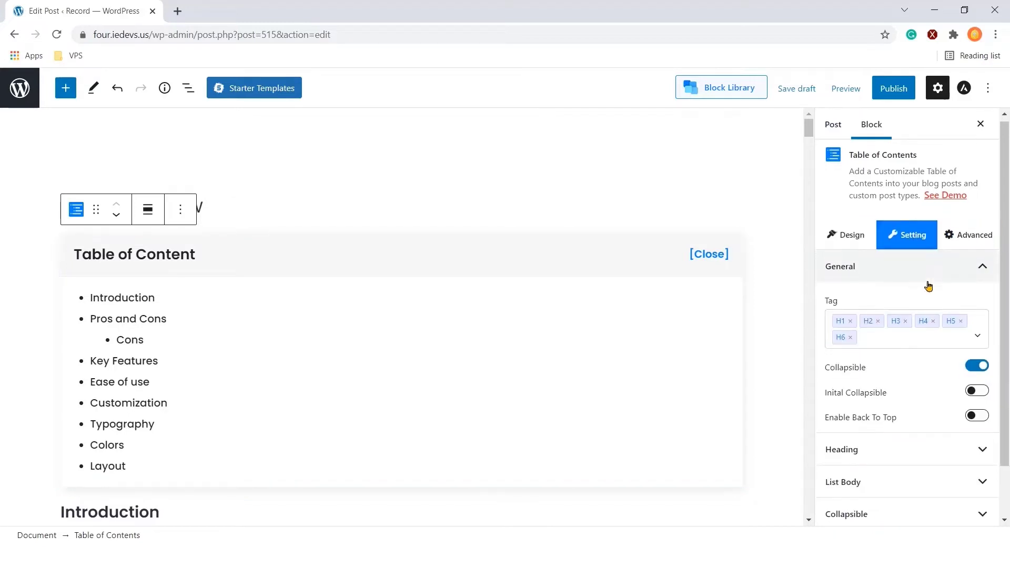
pyautogui.scroll(-1, 929, 285)
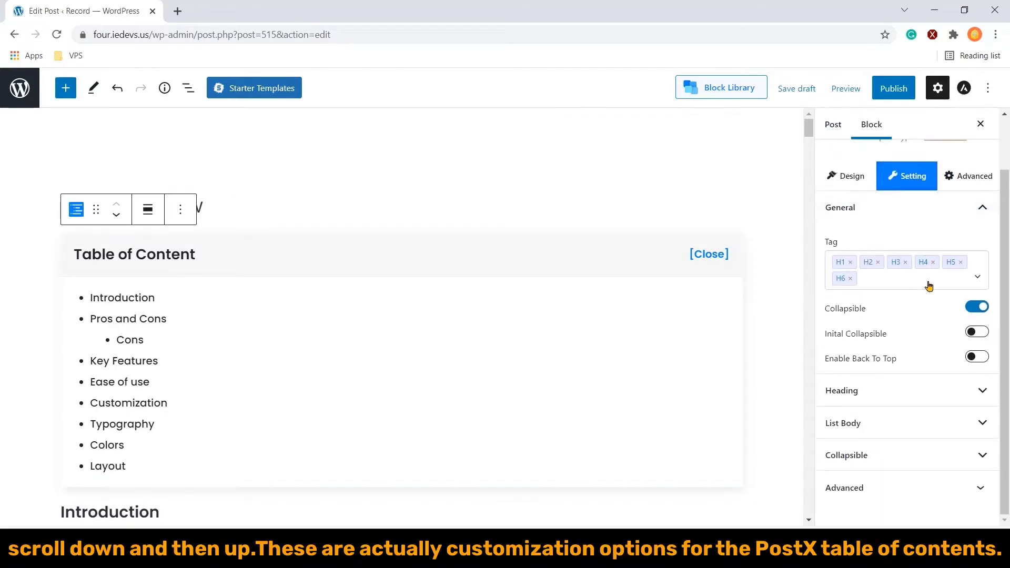
pyautogui.click(972, 179)
pyautogui.scroll(-4, 924, 227)
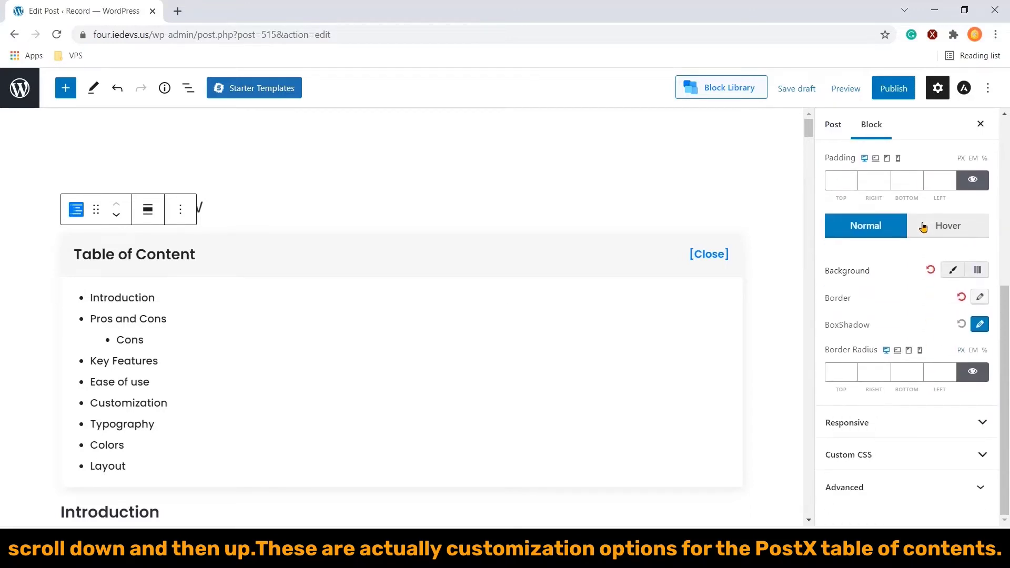
pyautogui.scroll(5, 923, 227)
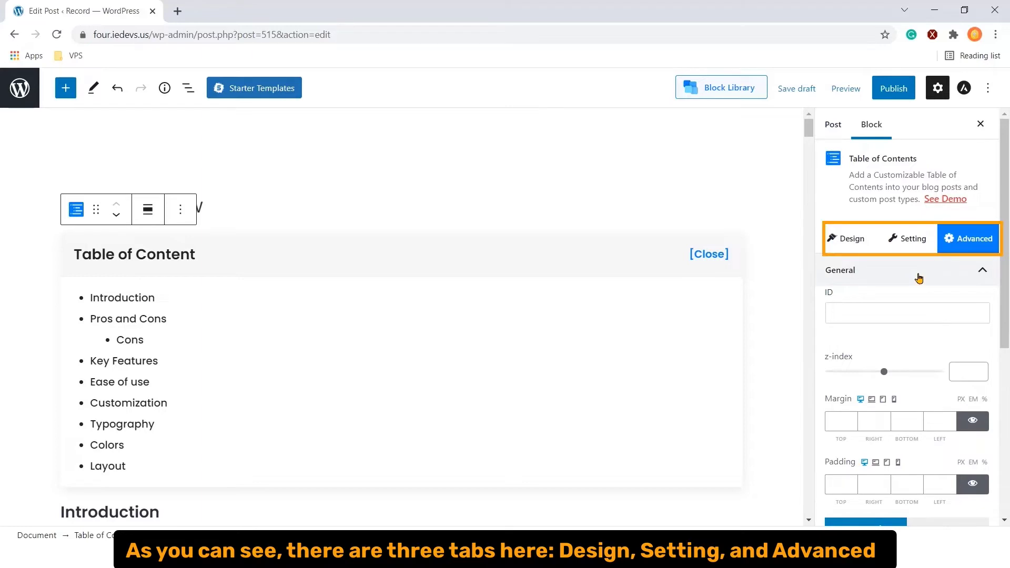
pyautogui.click(851, 246)
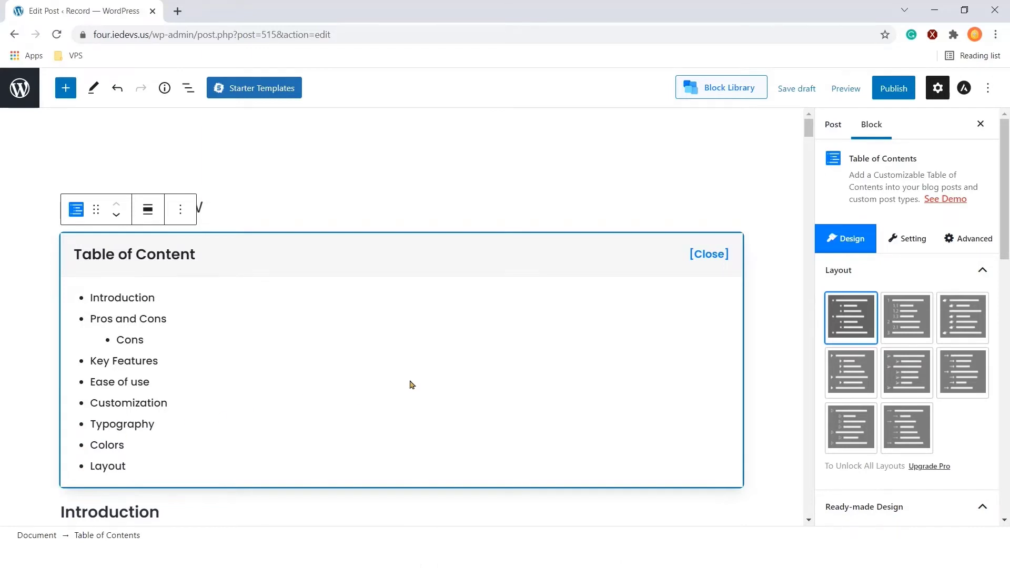
# Choose the numbered layout, so the table lists items 1–8 with Cons as 2.1.
pyautogui.click(900, 312)
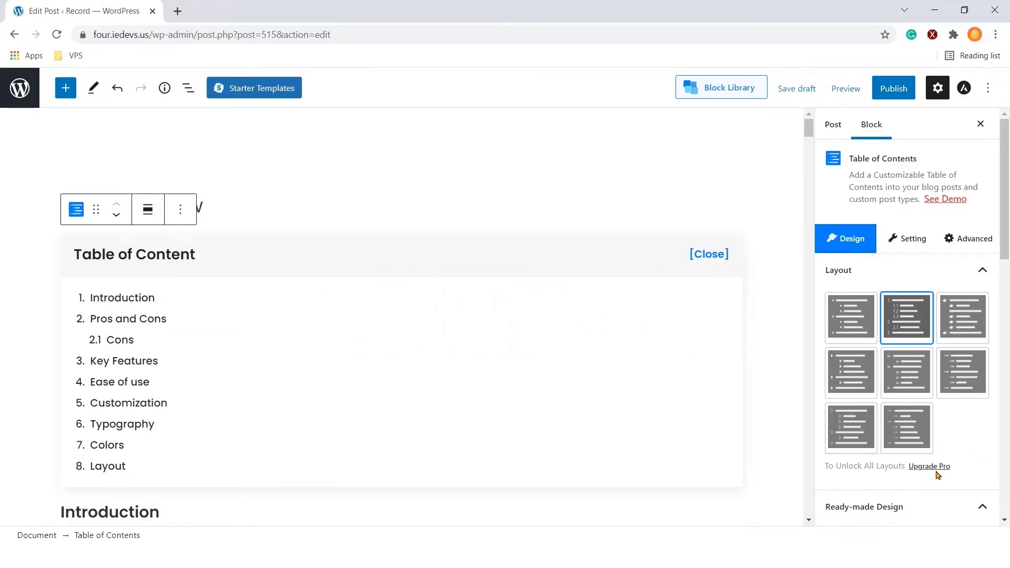
pyautogui.scroll(-5, 937, 476)
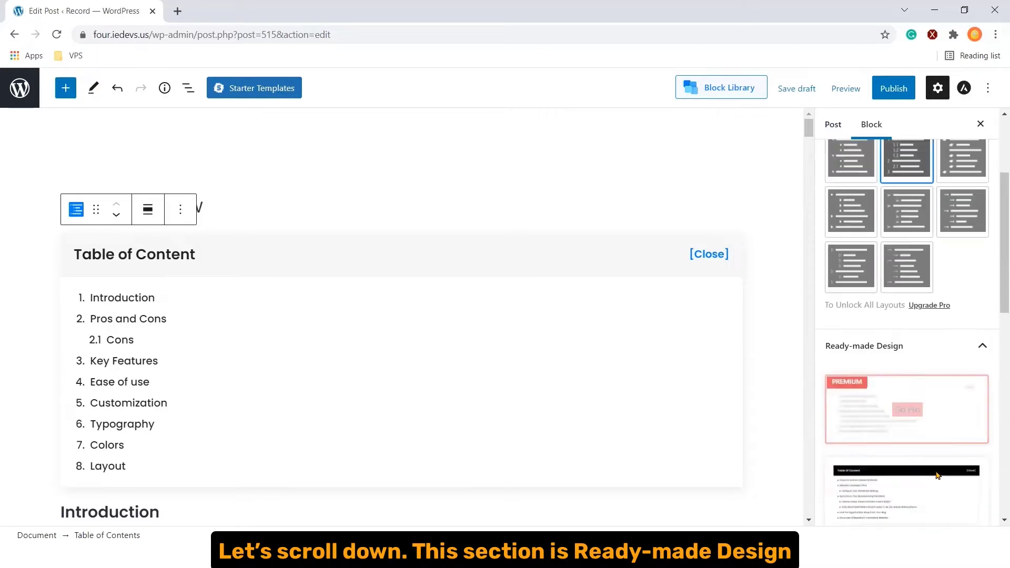
pyautogui.moveTo(937, 475)
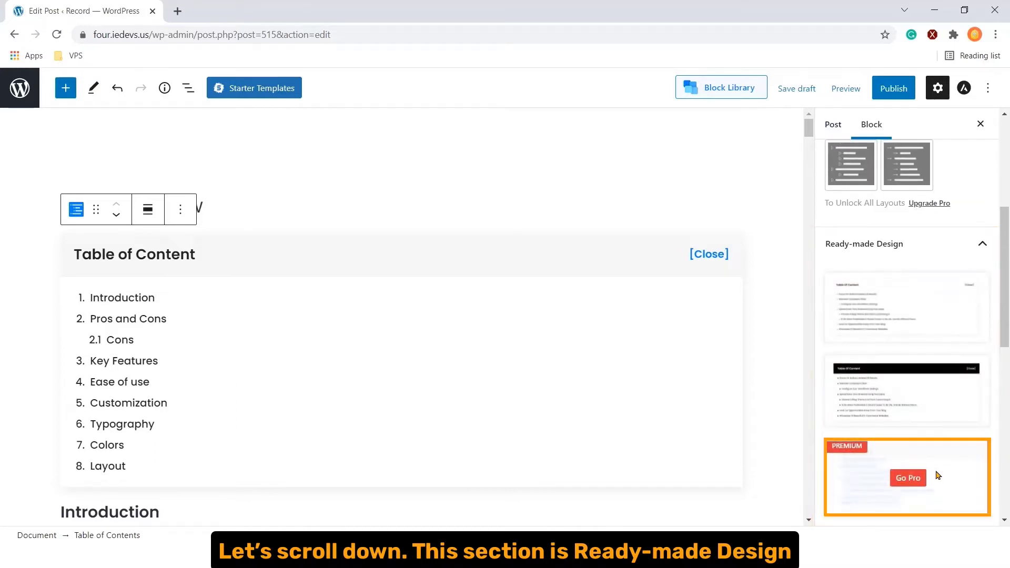
pyautogui.moveTo(913, 383)
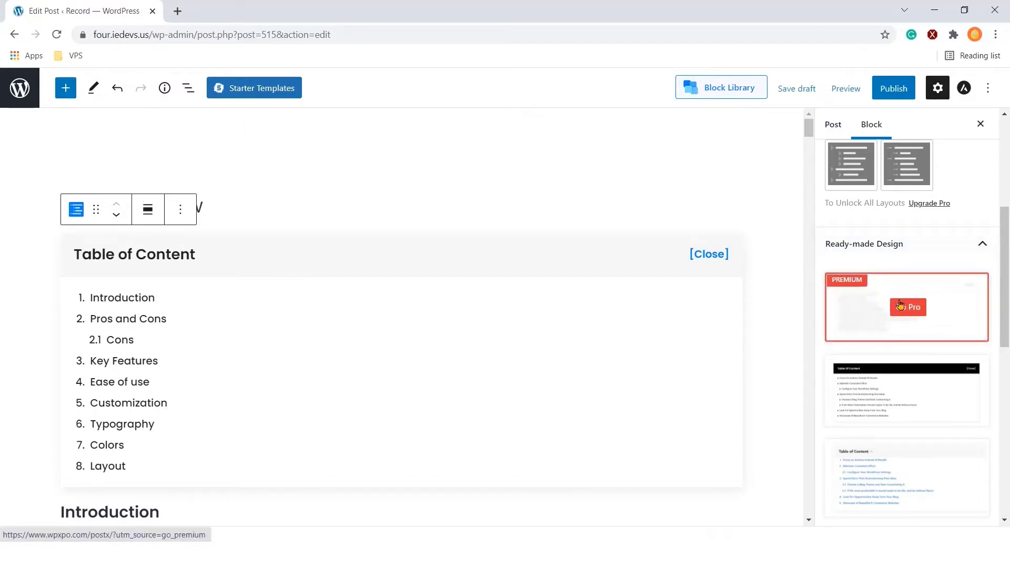
pyautogui.moveTo(869, 381)
pyautogui.scroll(-6, 870, 381)
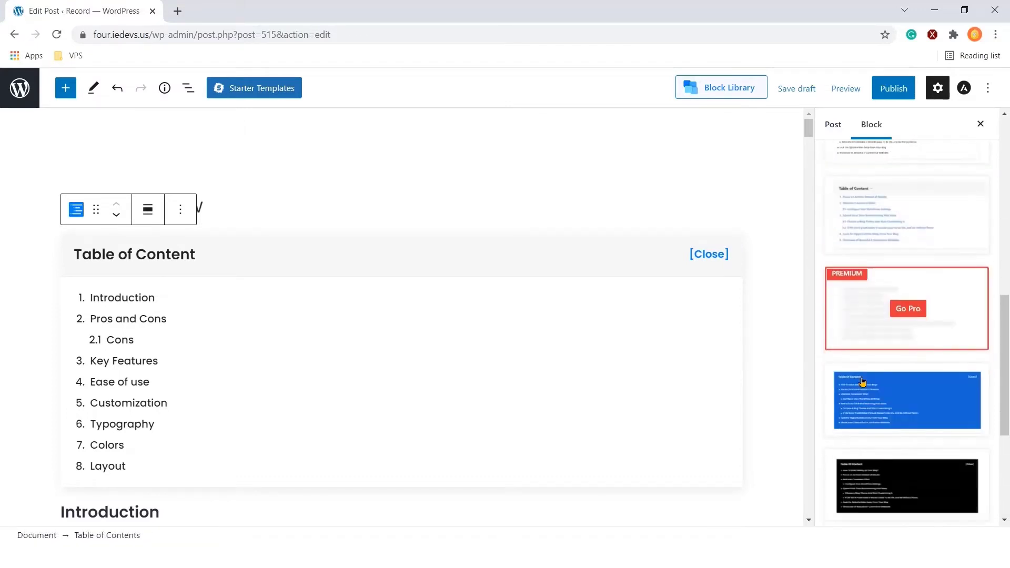
pyautogui.scroll(-3, 863, 405)
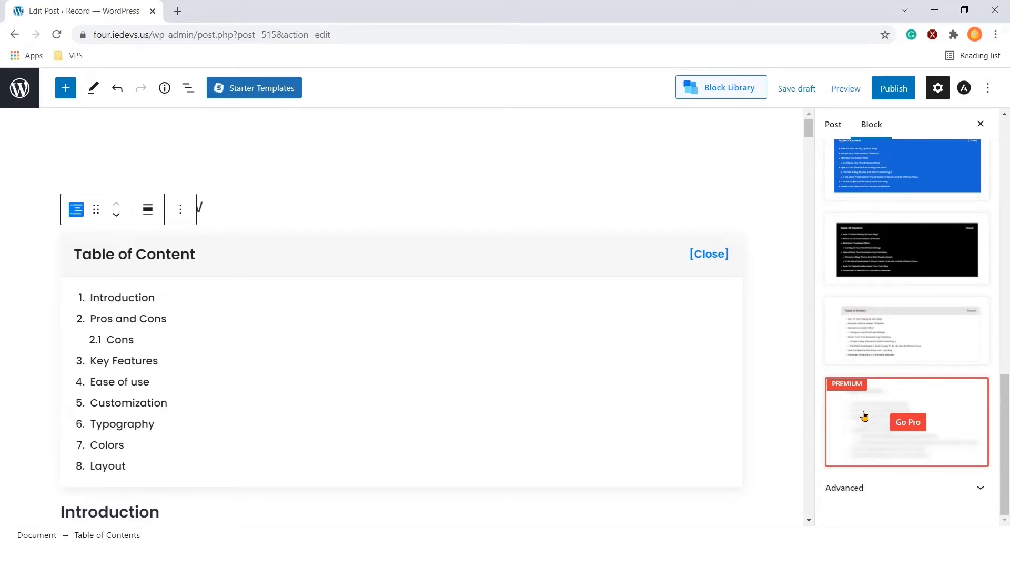
pyautogui.click(852, 488)
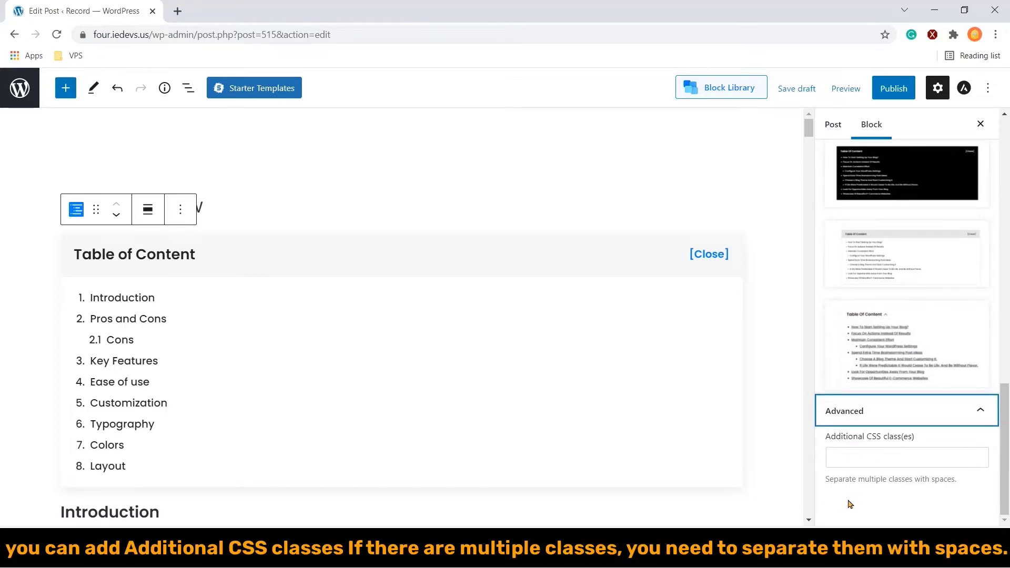
pyautogui.click(878, 455)
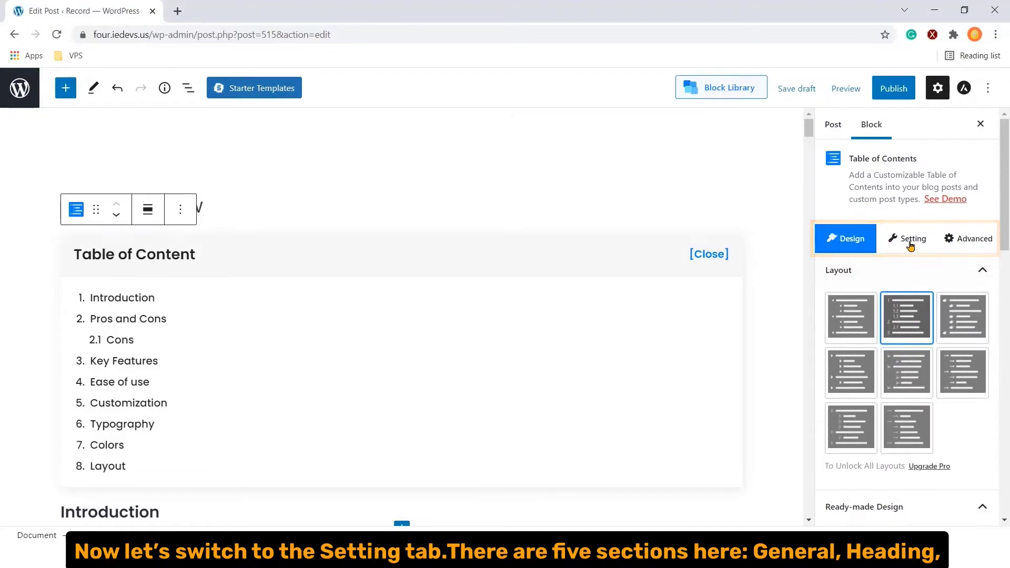
pyautogui.click(910, 246)
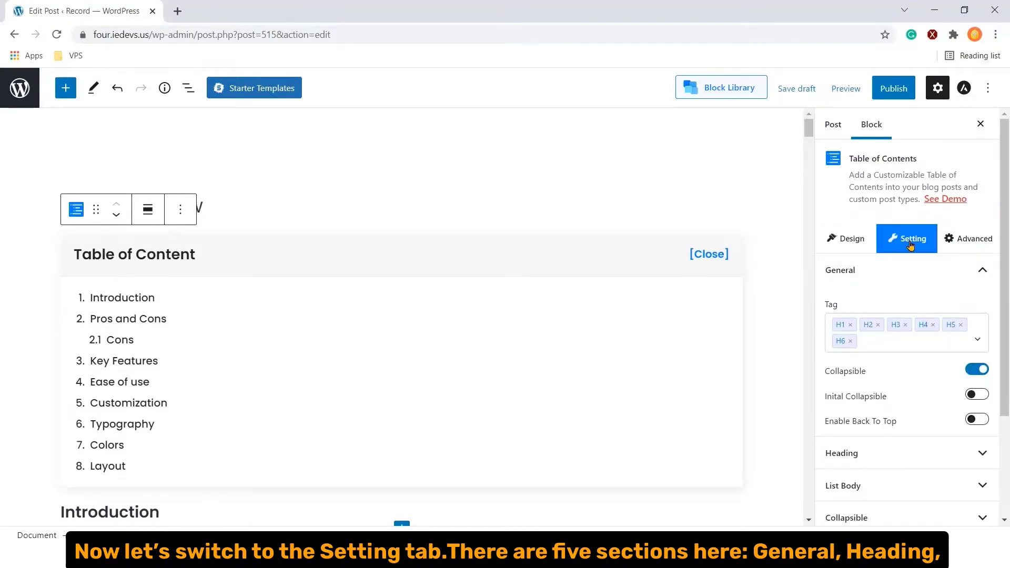
# Open the block's General settings and remove H4 from the Table of Contents heading tags.
pyautogui.click(840, 270)
pyautogui.click(877, 405)
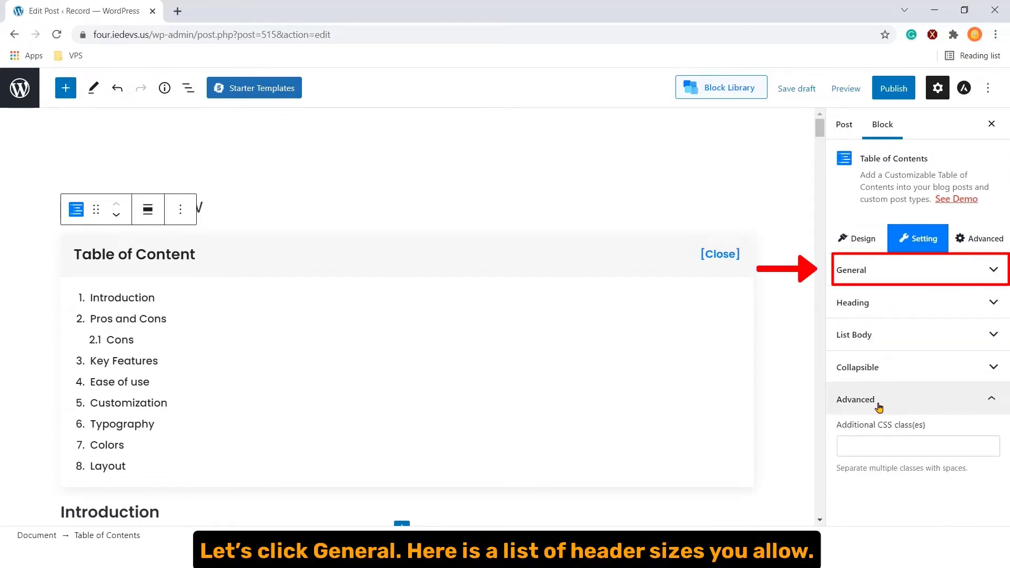
pyautogui.click(905, 277)
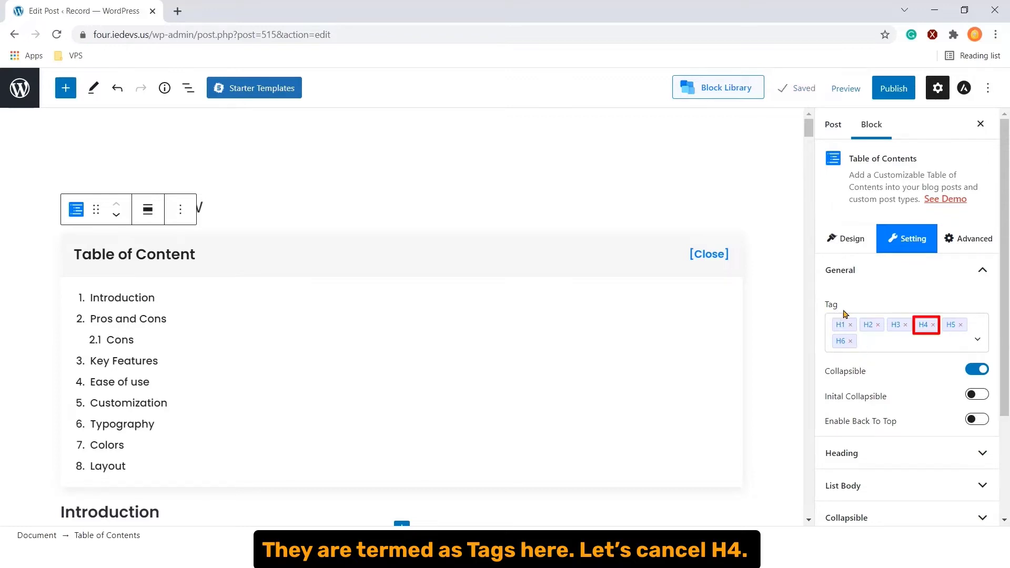
pyautogui.click(933, 325)
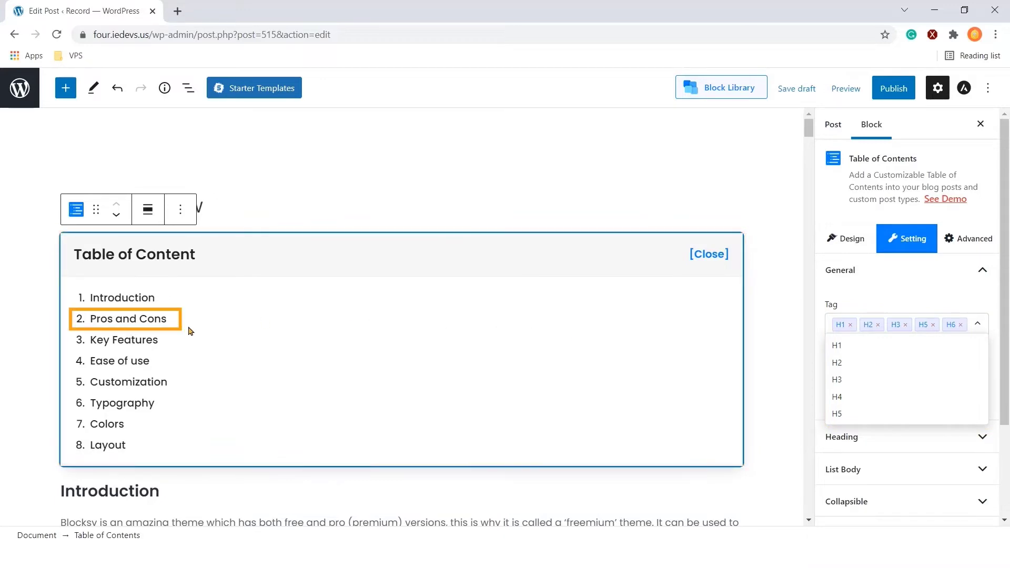
# Check the Pros and Cons section, then add H4 back to the tags.
pyautogui.click(158, 324)
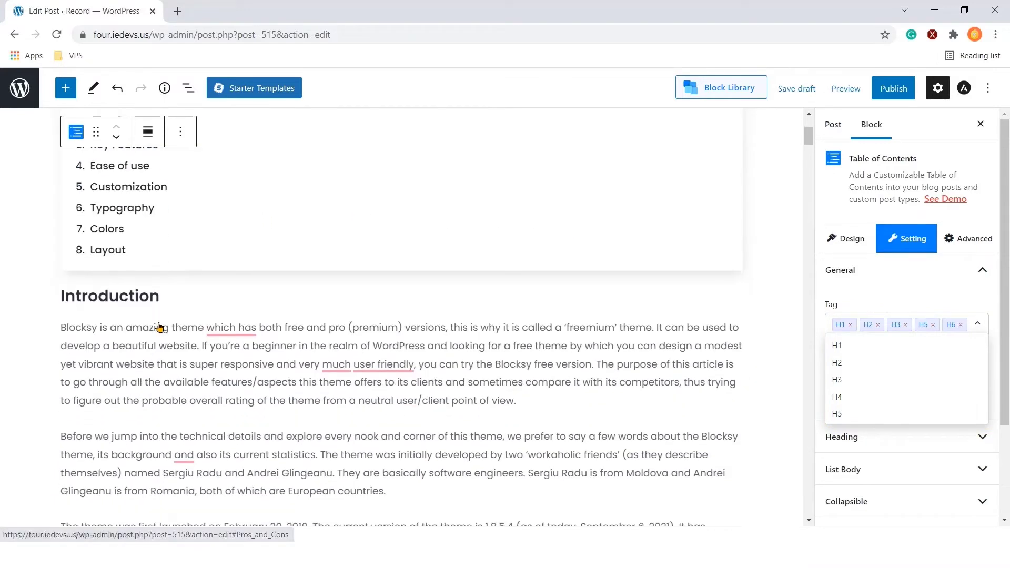
pyautogui.scroll(-3, 158, 326)
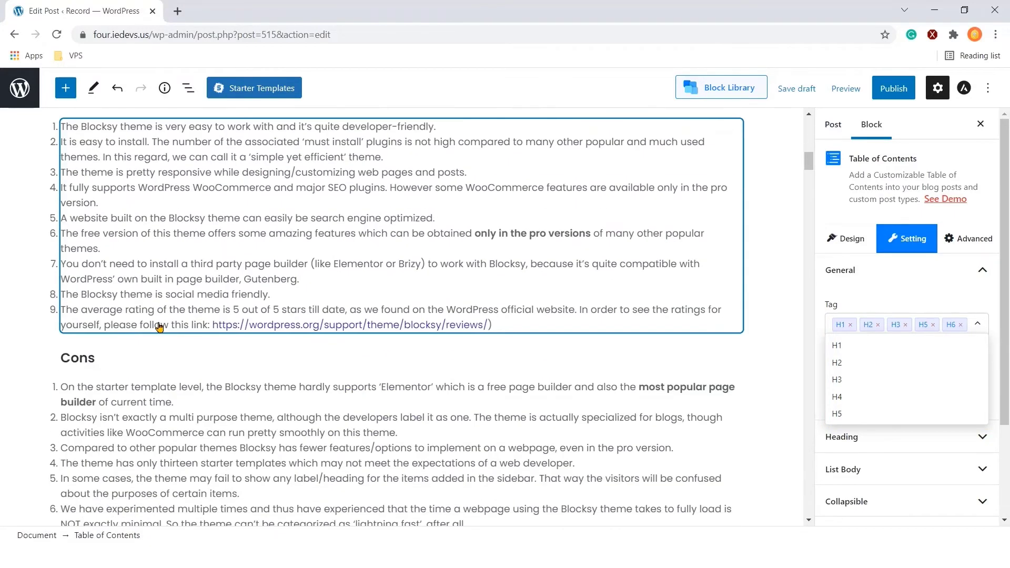
pyautogui.scroll(20, 87, 373)
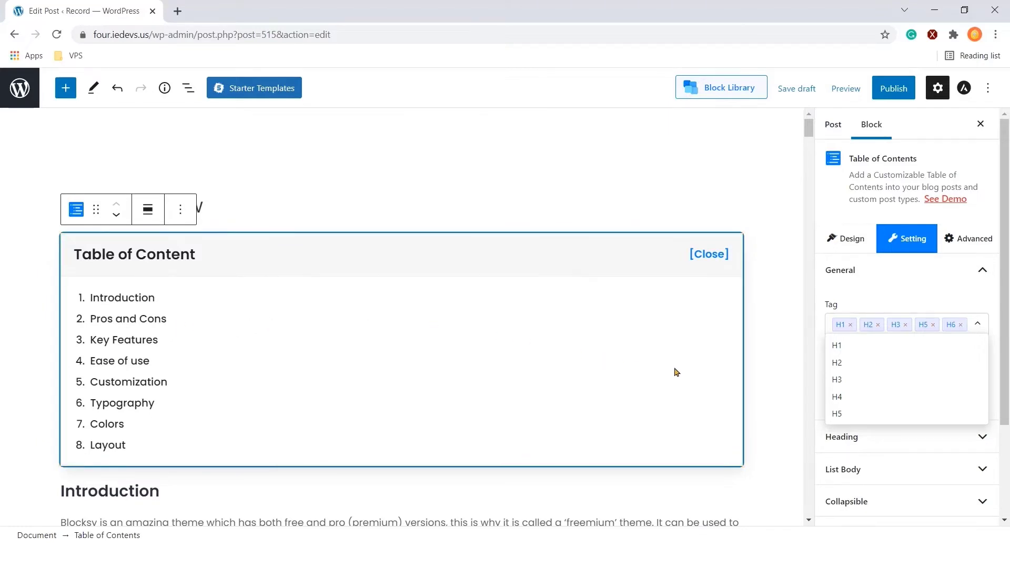
pyautogui.click(837, 397)
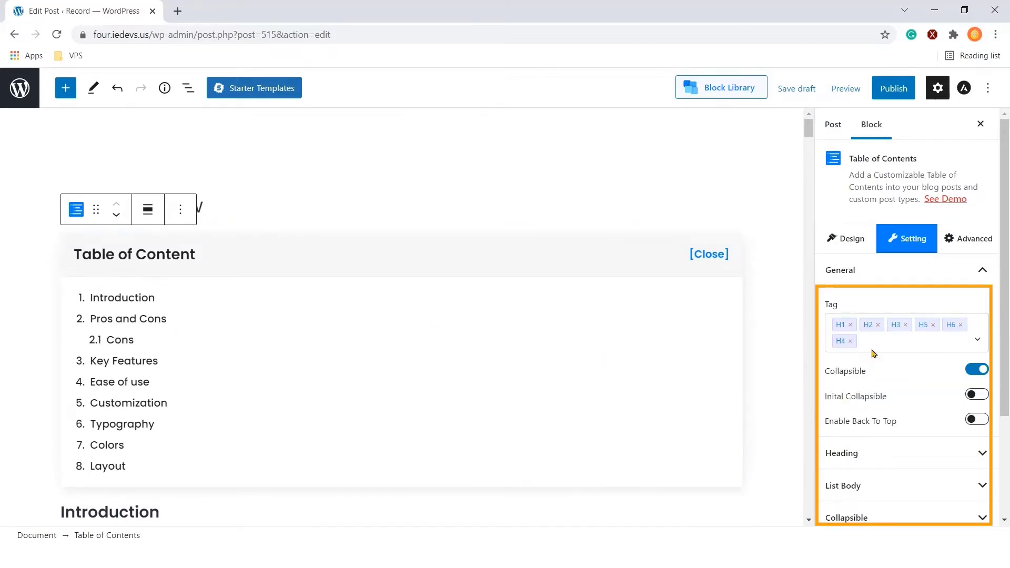
# Leave the Table of Contents collapsible, showing [Open], and turn on Enable Back To Top.
pyautogui.click(975, 371)
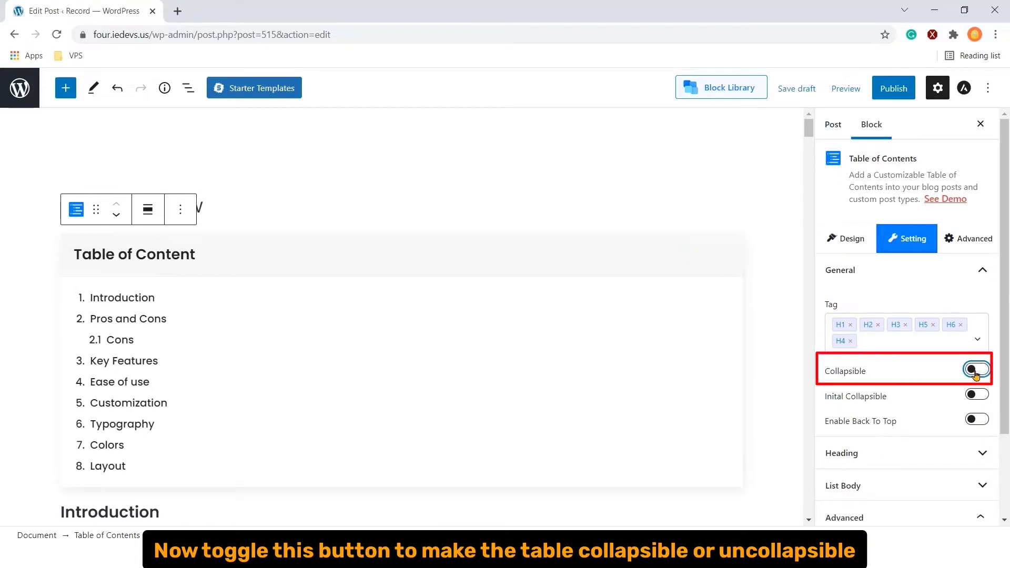
pyautogui.click(976, 371)
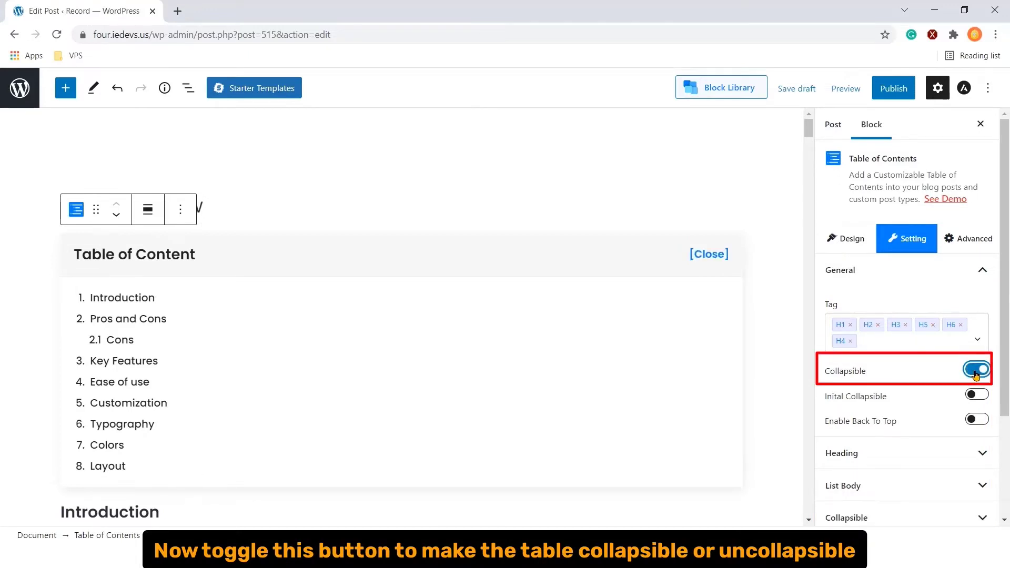
pyautogui.click(976, 371)
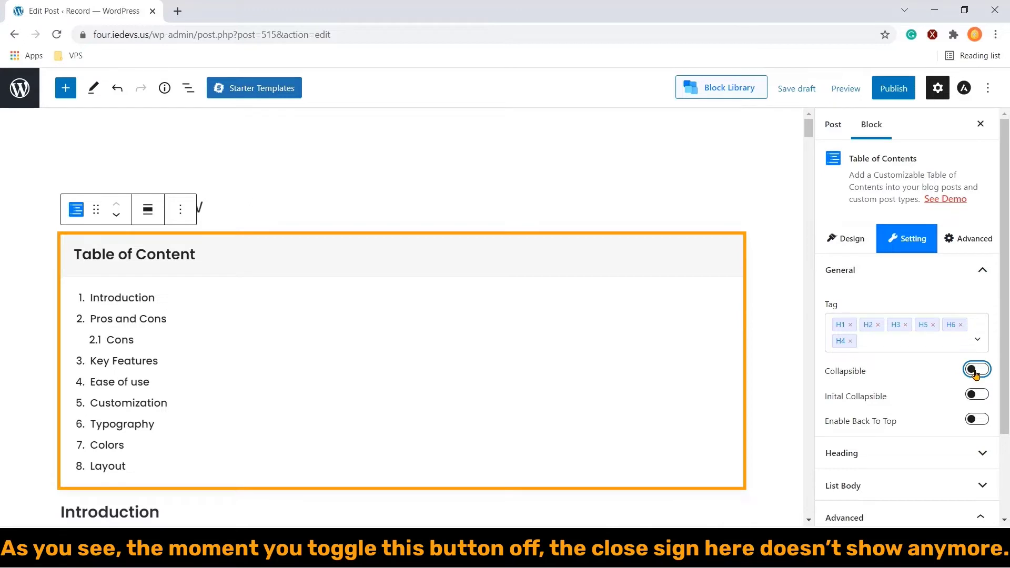
pyautogui.click(976, 371)
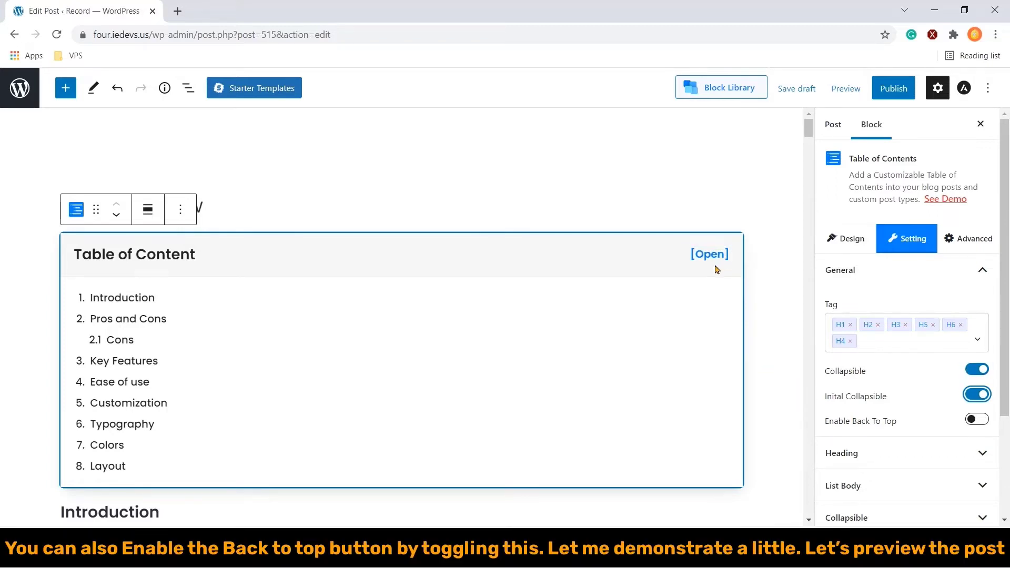
pyautogui.click(979, 420)
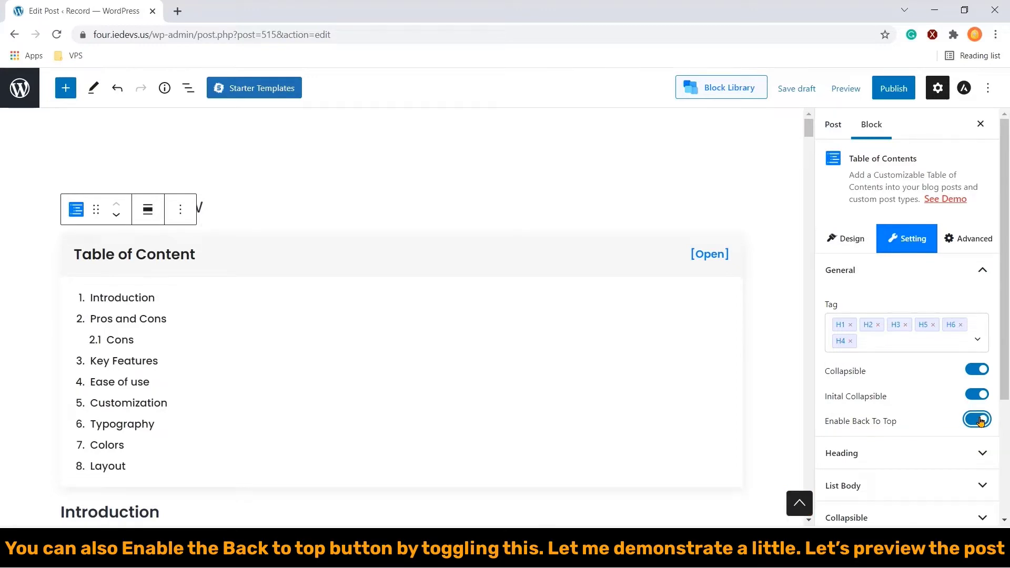
pyautogui.click(847, 90)
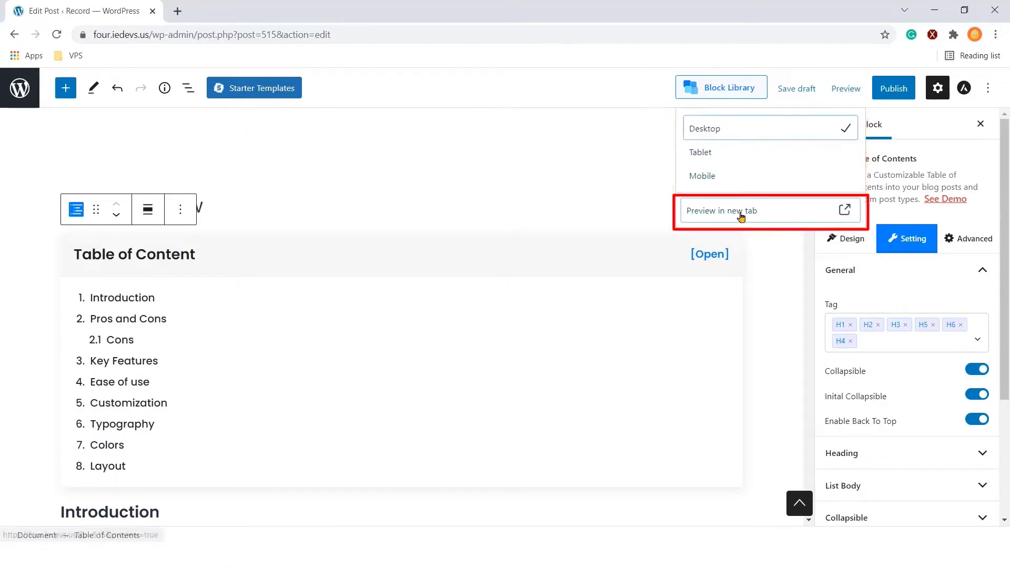
# Preview the post in a new tab, expand the table, test Back to Top, then close the preview.
pyautogui.click(726, 273)
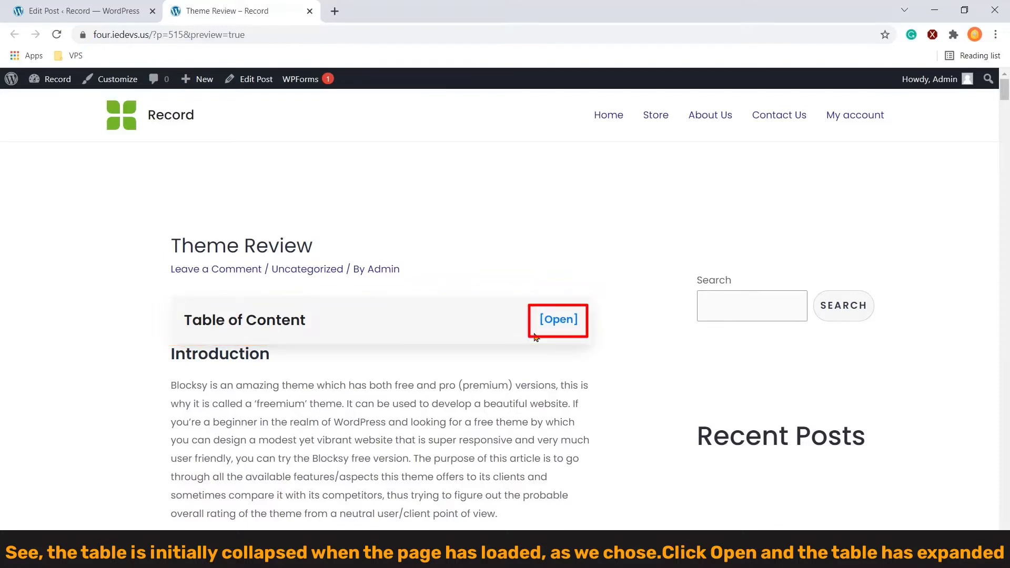
pyautogui.click(561, 326)
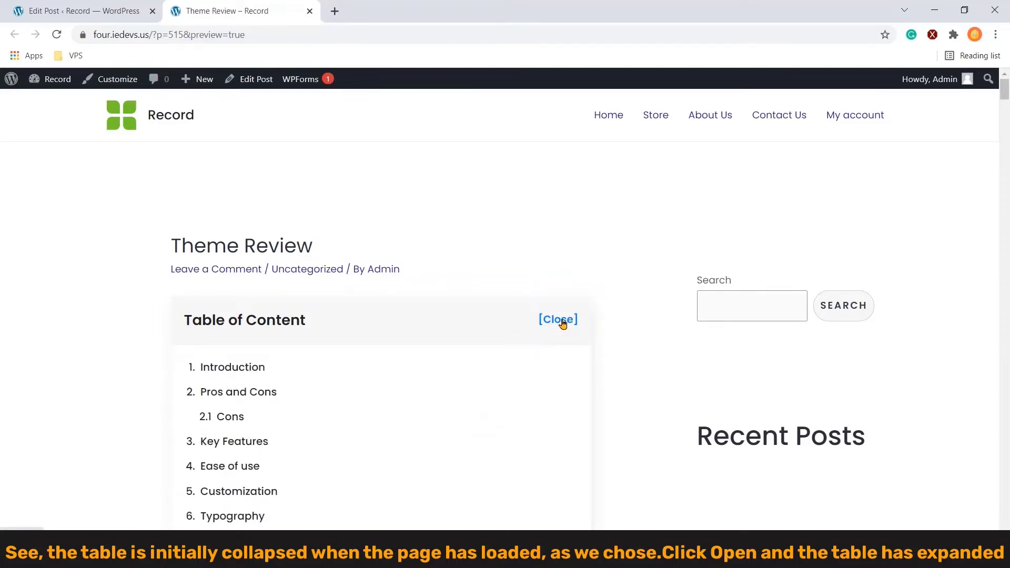
pyautogui.scroll(-2, 418, 306)
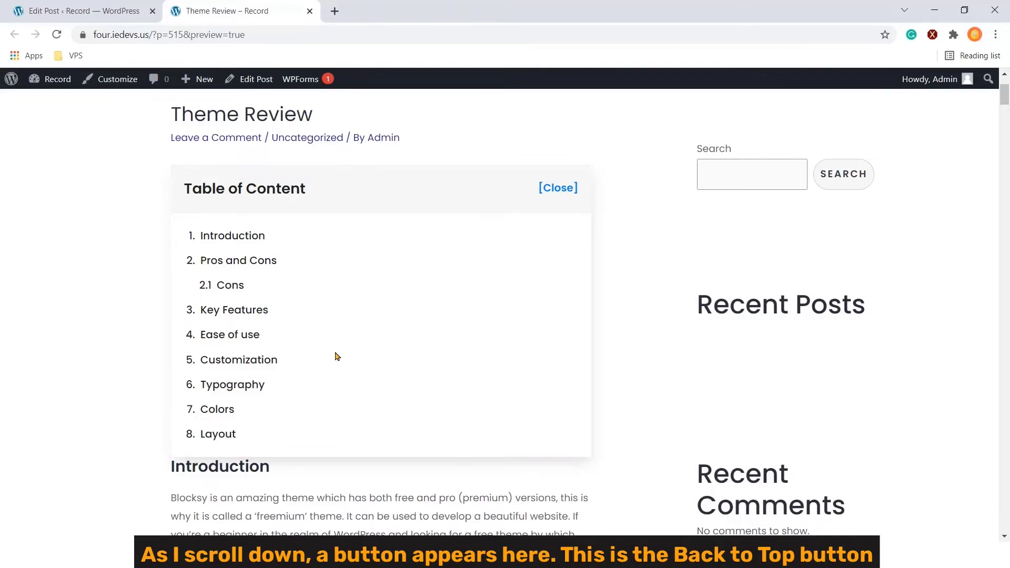
pyautogui.scroll(-10, 337, 357)
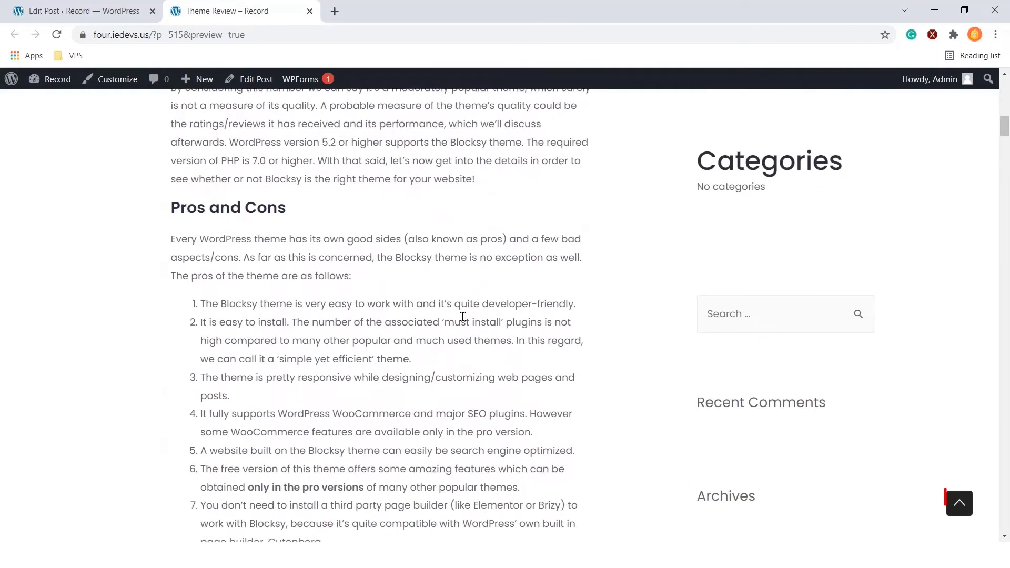
pyautogui.scroll(-3, 463, 317)
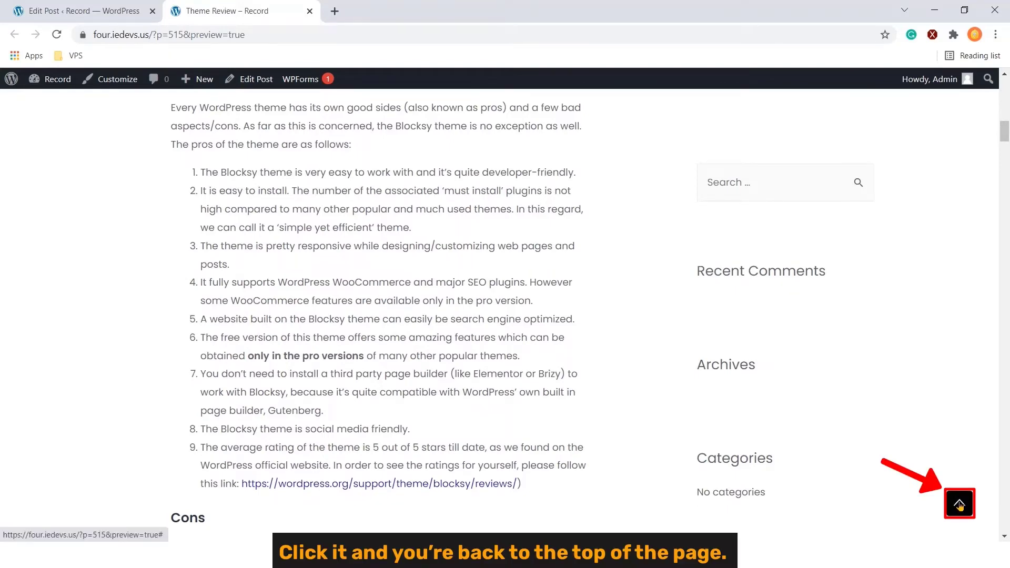
pyautogui.click(960, 505)
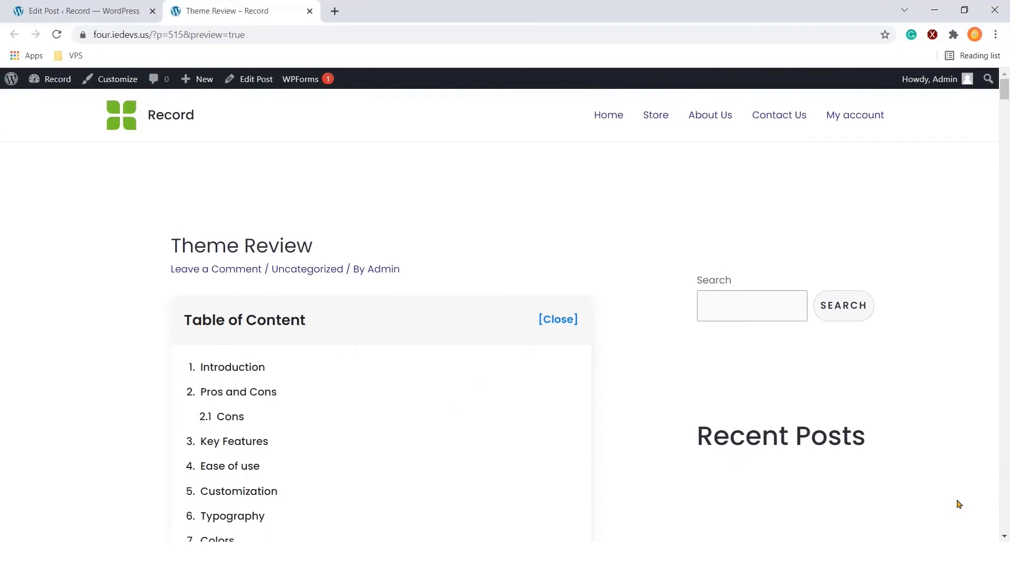
pyautogui.click(310, 12)
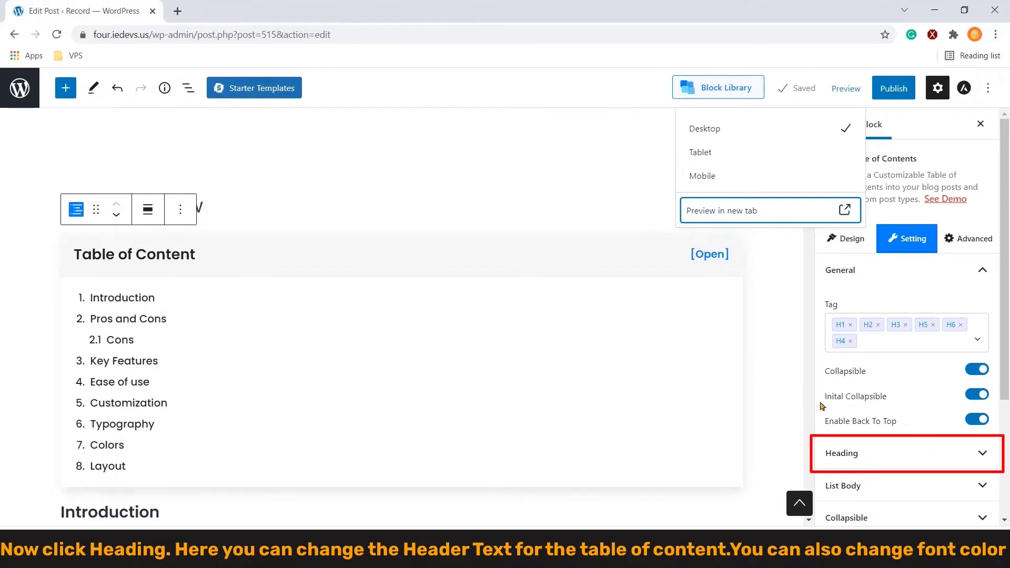
# Give the Table of Content heading dark purple text on a pink #eac5c5 background.
pyautogui.click(888, 452)
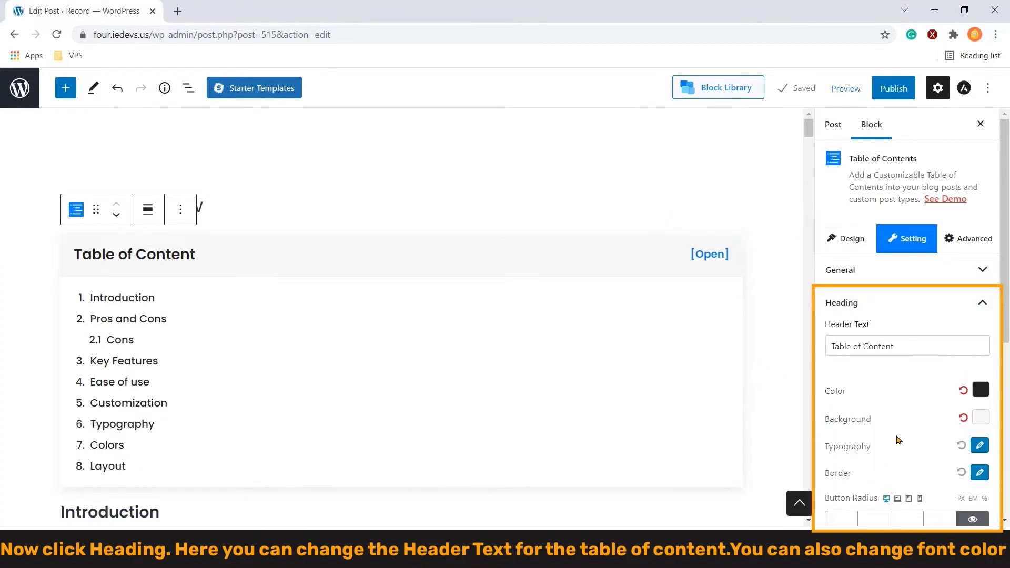
pyautogui.click(914, 342)
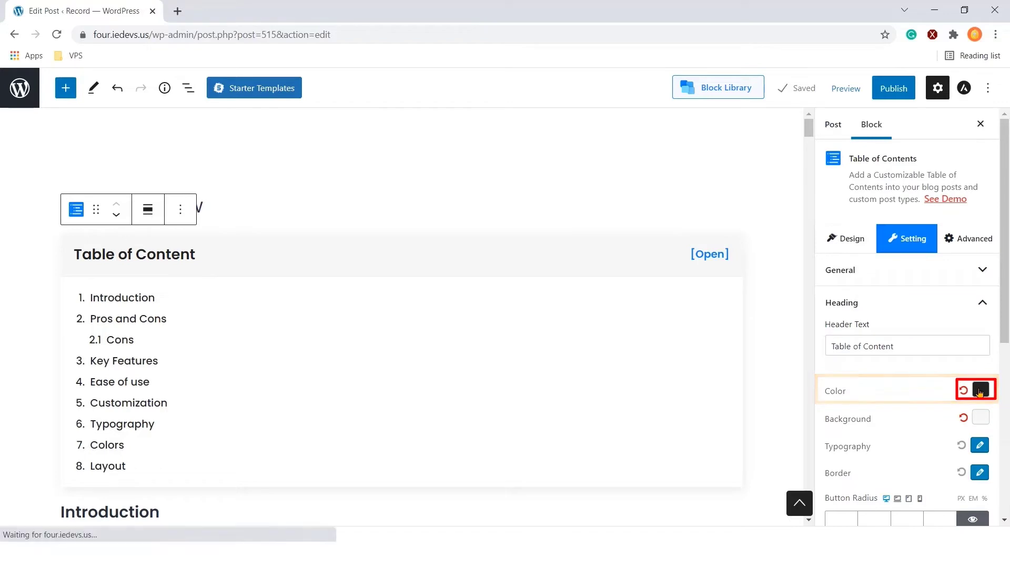
pyautogui.click(981, 389)
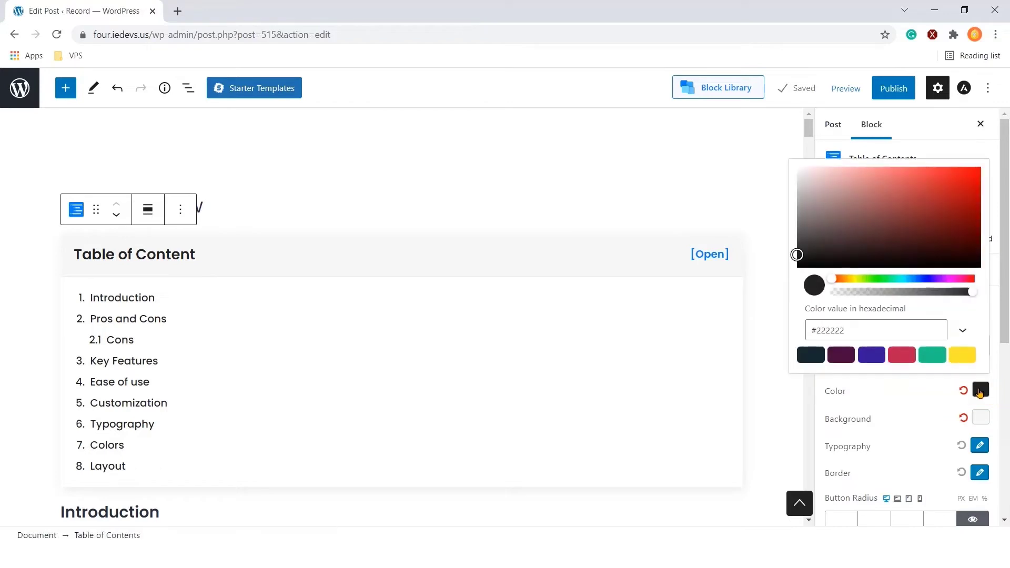
pyautogui.click(838, 357)
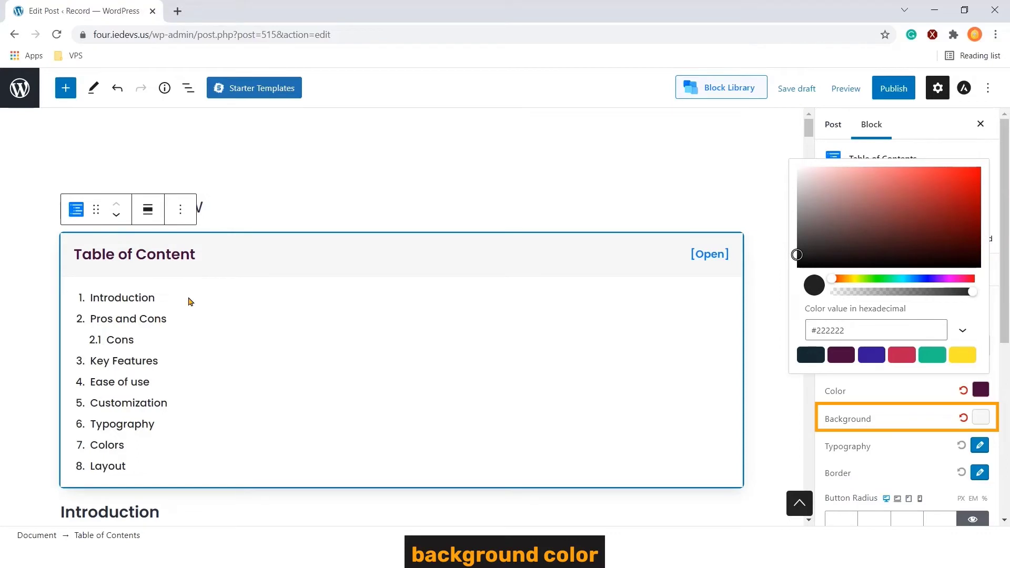
pyautogui.click(982, 419)
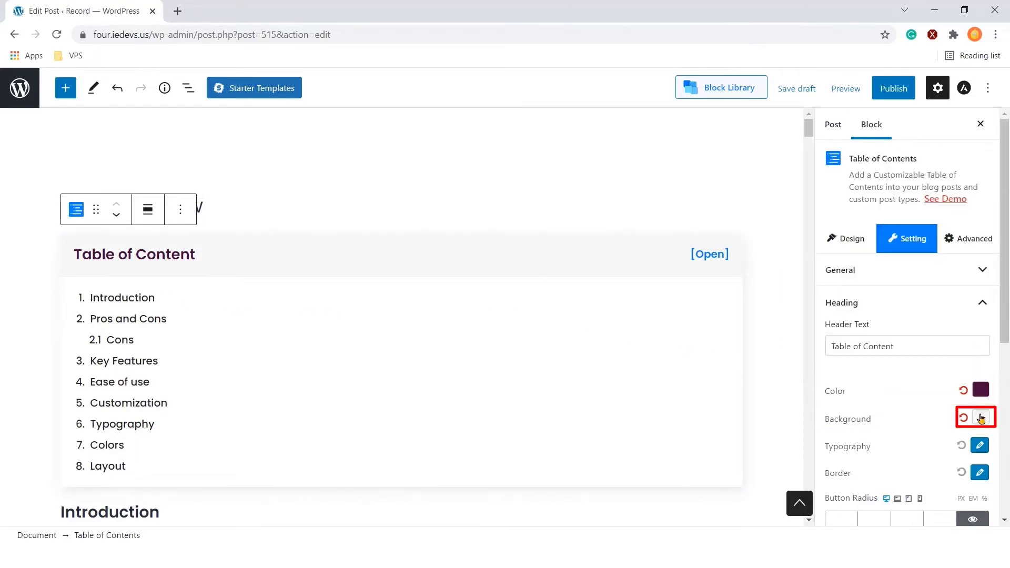
pyautogui.click(982, 420)
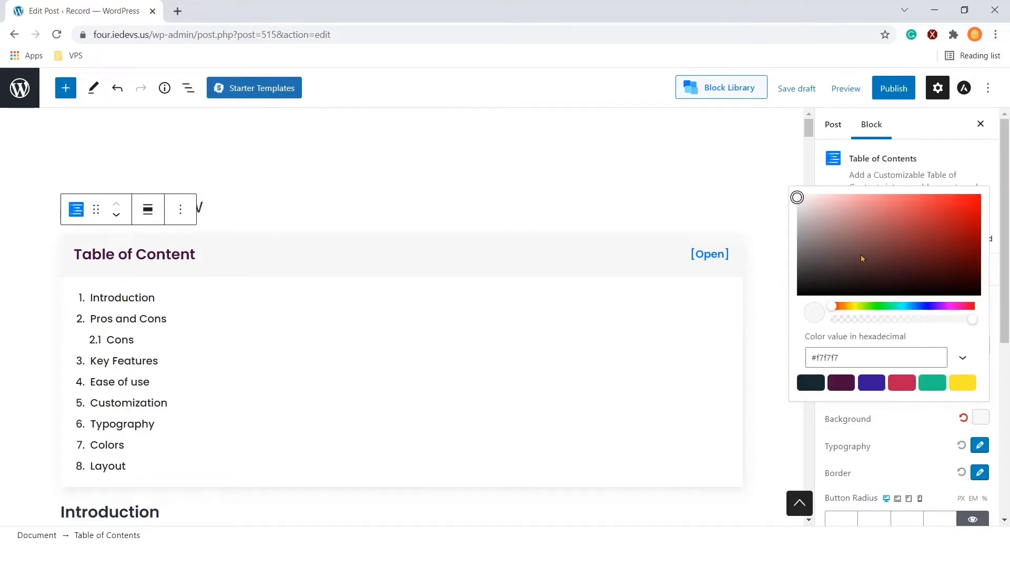
pyautogui.click(826, 204)
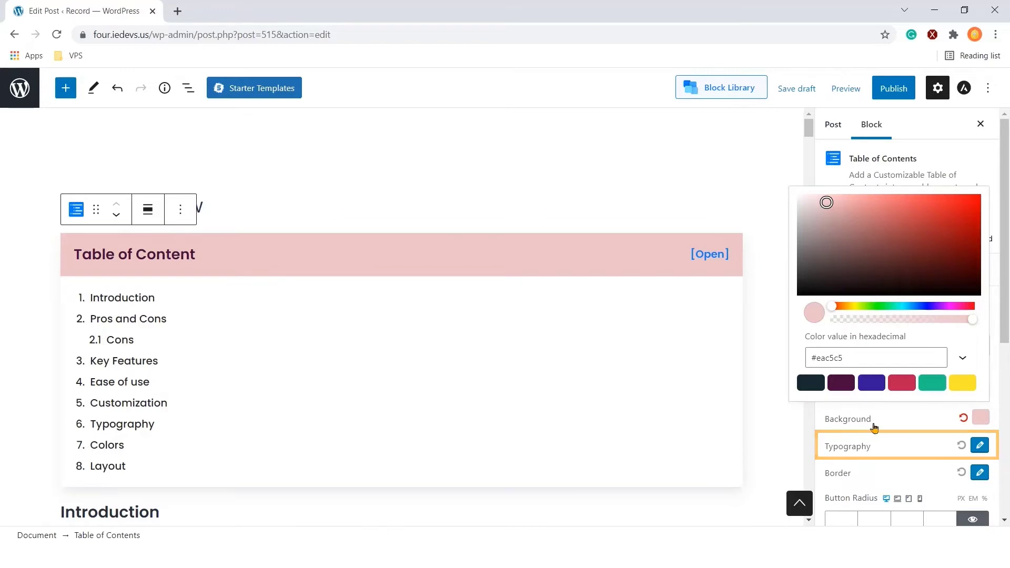
pyautogui.click(980, 446)
# Set the heading typography to Verdana at size 25.
pyautogui.click(981, 447)
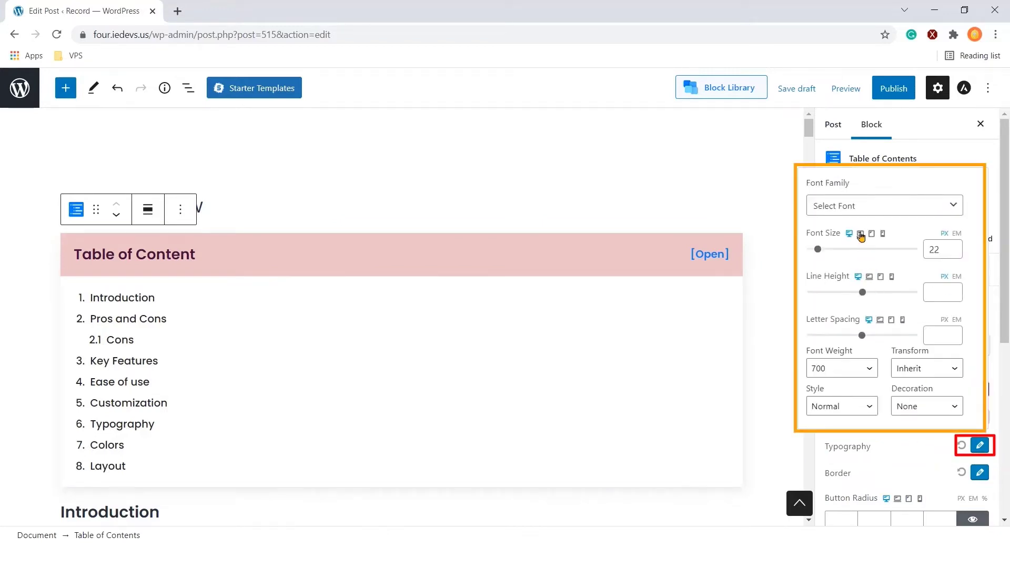
pyautogui.click(863, 206)
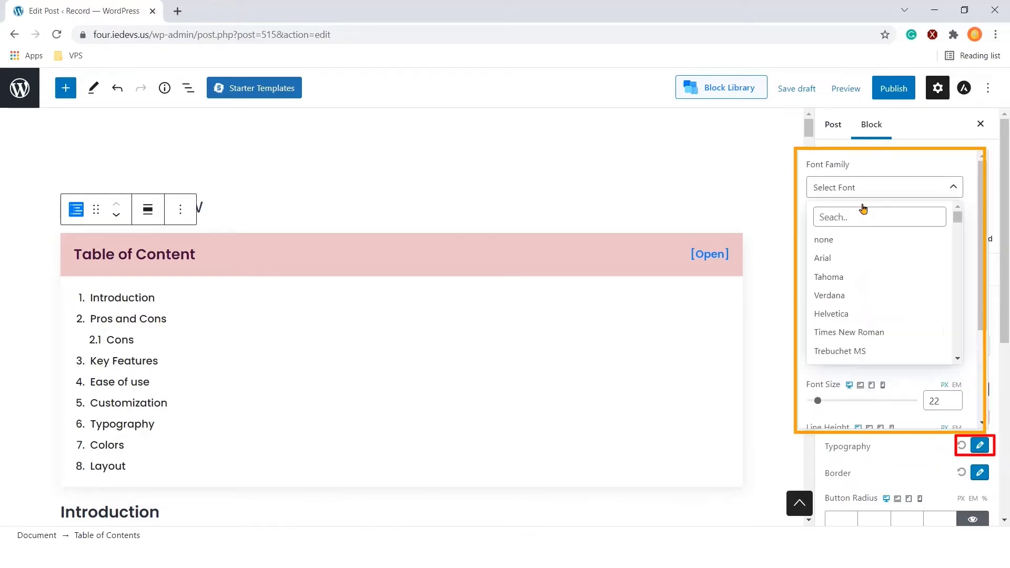
pyautogui.click(837, 299)
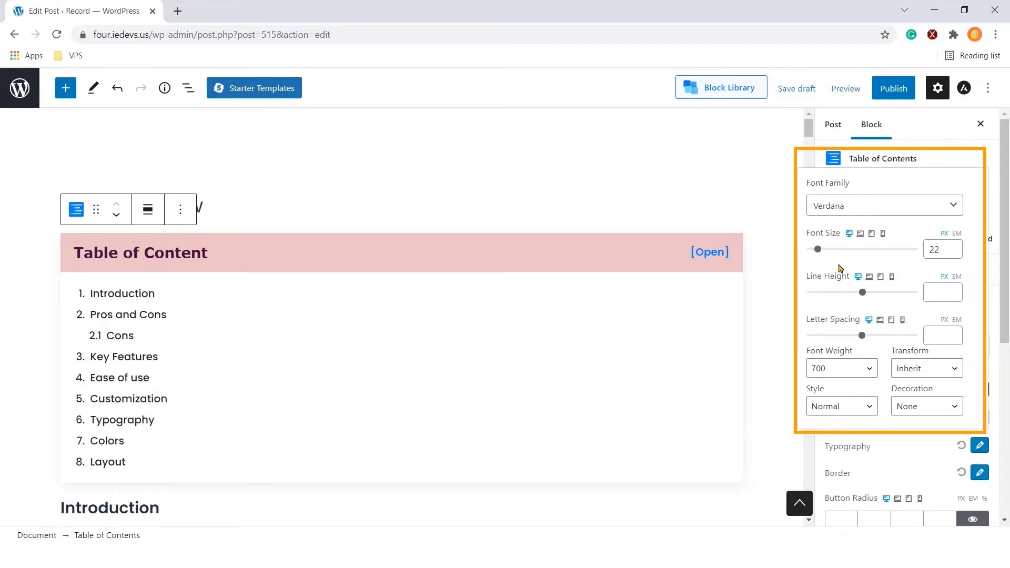
pyautogui.moveTo(817, 251); pyautogui.dragTo(819, 251)
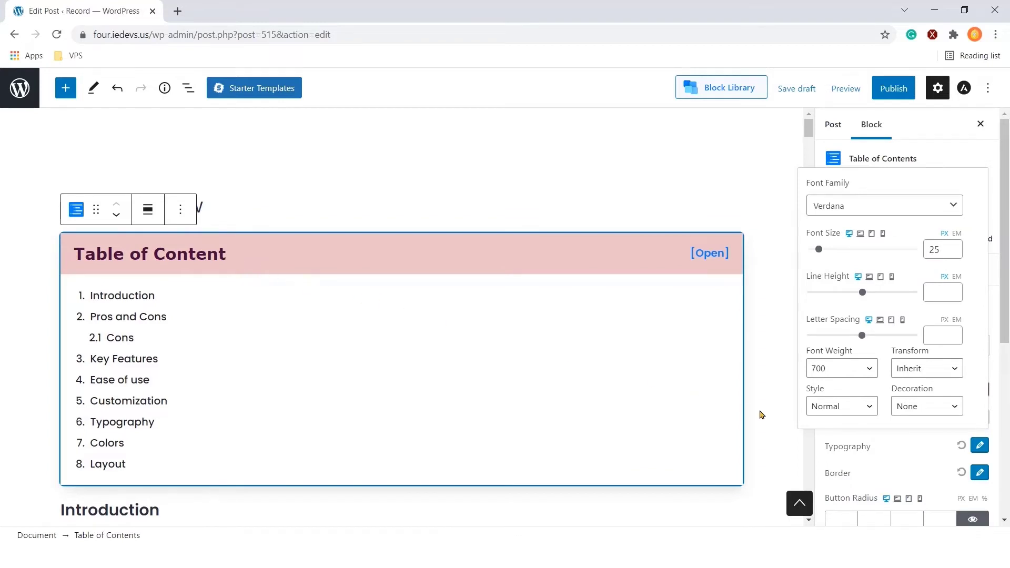
pyautogui.scroll(-2, 913, 441)
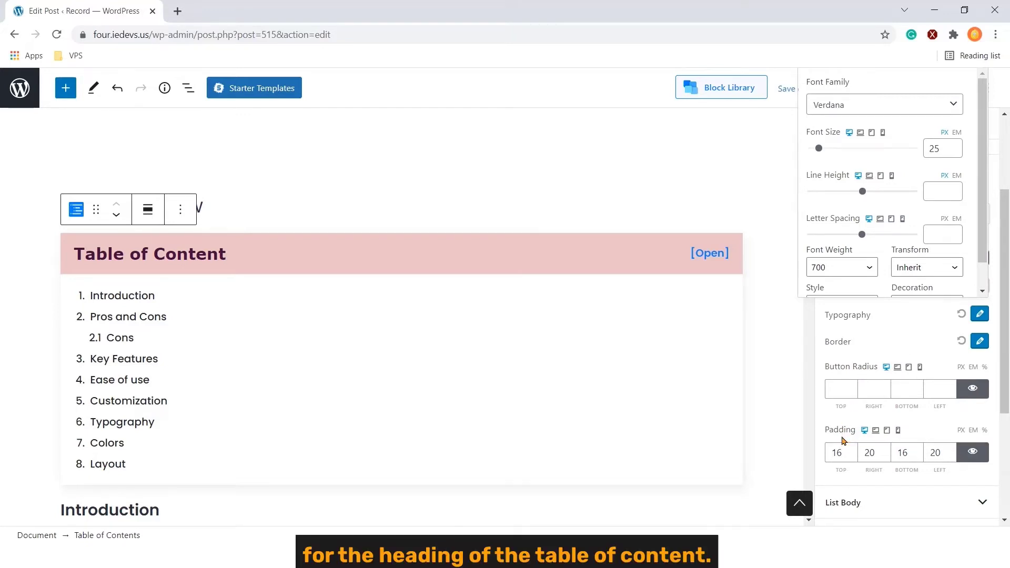
pyautogui.scroll(3, 842, 441)
pyautogui.click(916, 469)
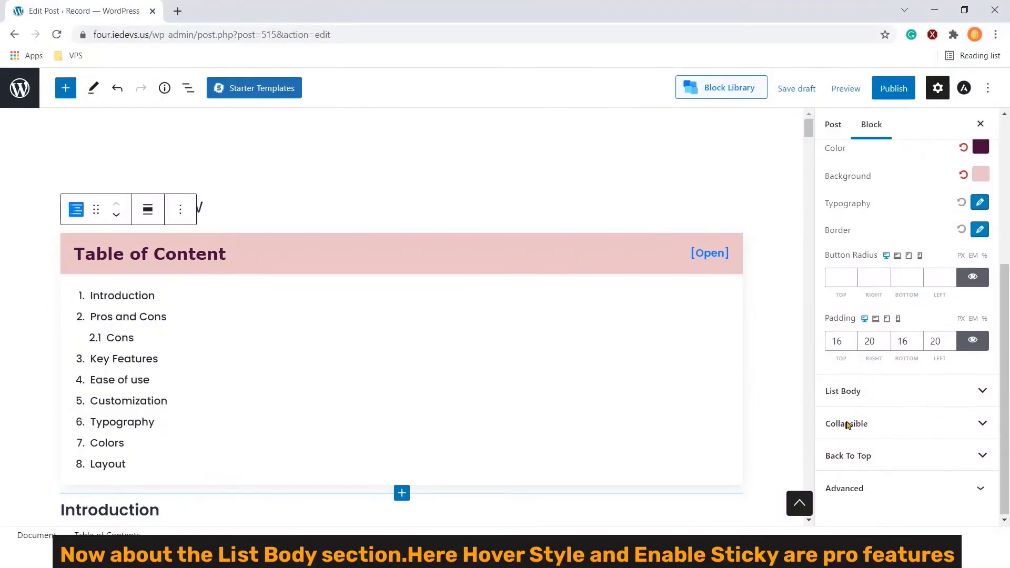
# In List Body, set width to 417, gap between entries to 14 and Spacing Y to 24.
pyautogui.click(887, 392)
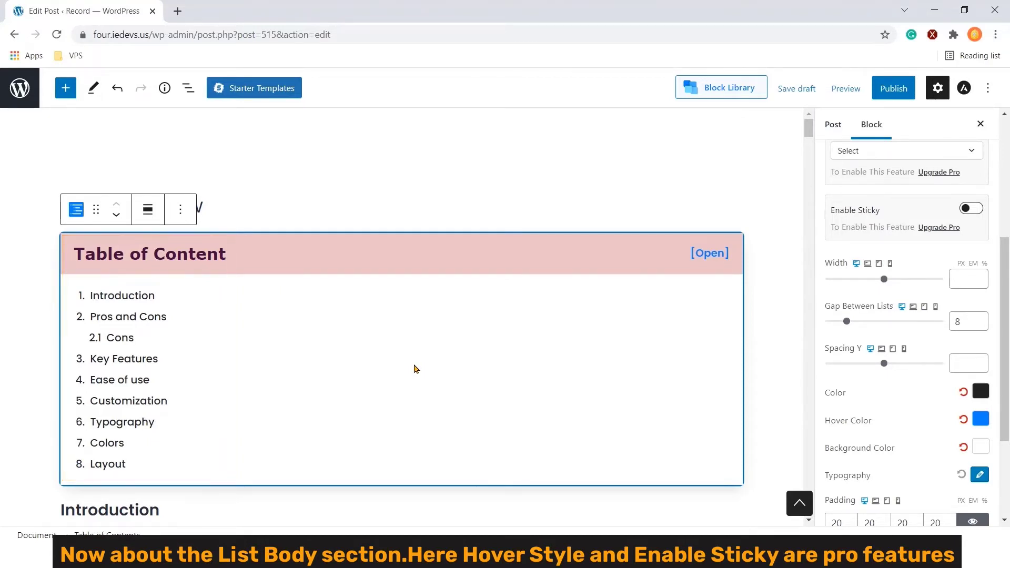
pyautogui.scroll(1, 884, 334)
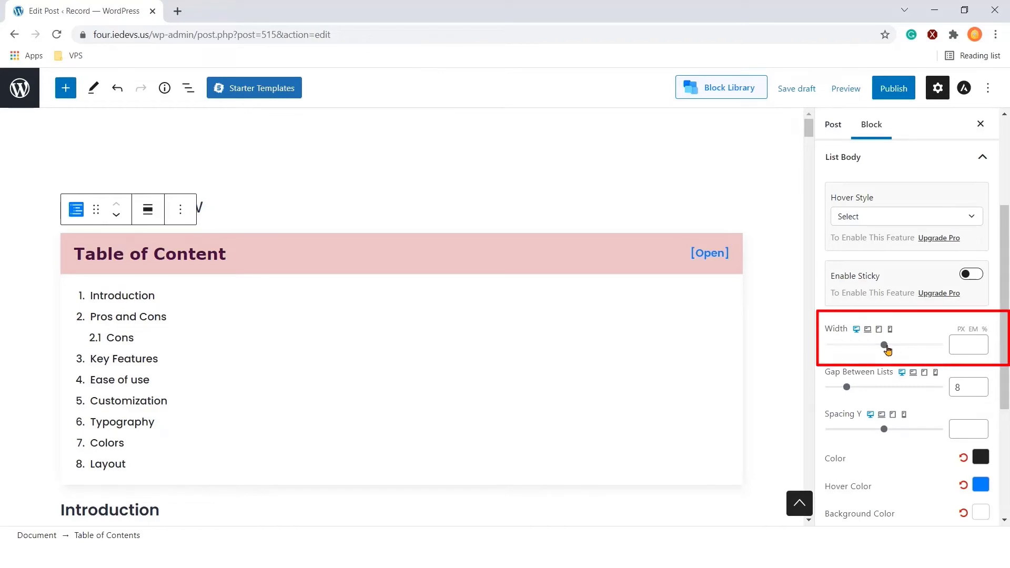
pyautogui.moveTo(888, 349)
pyautogui.mouseDown()
pyautogui.moveTo(912, 351)
pyautogui.moveTo(867, 349)
pyautogui.moveTo(894, 350)
pyautogui.mouseUp()
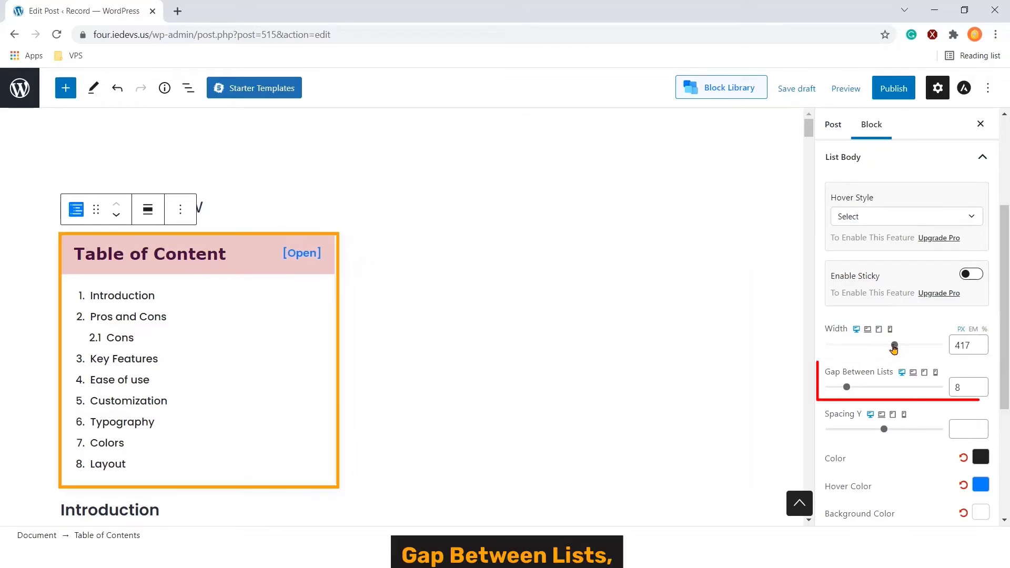
pyautogui.moveTo(849, 389); pyautogui.dragTo(860, 390)
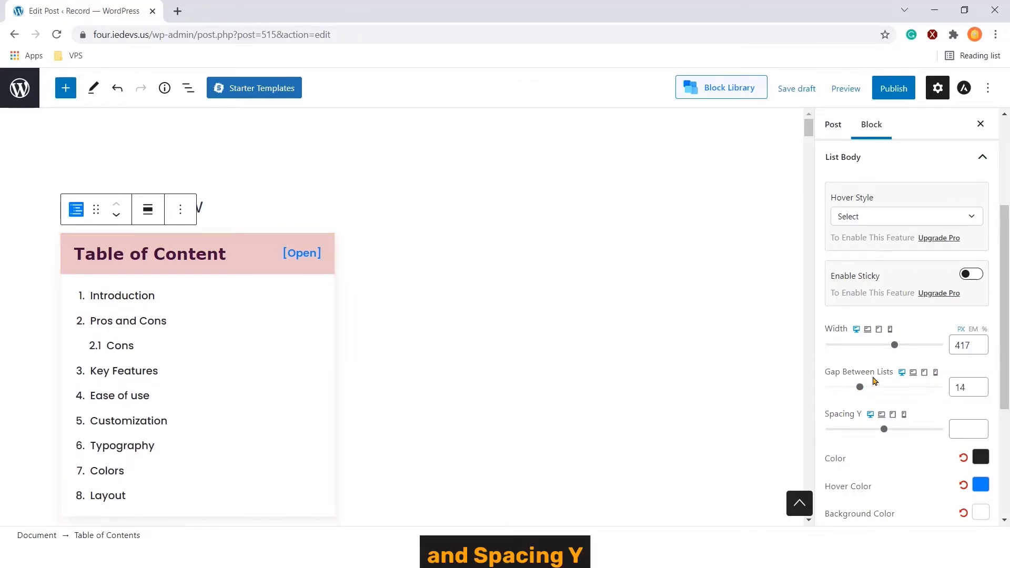
pyautogui.scroll(-1, 925, 352)
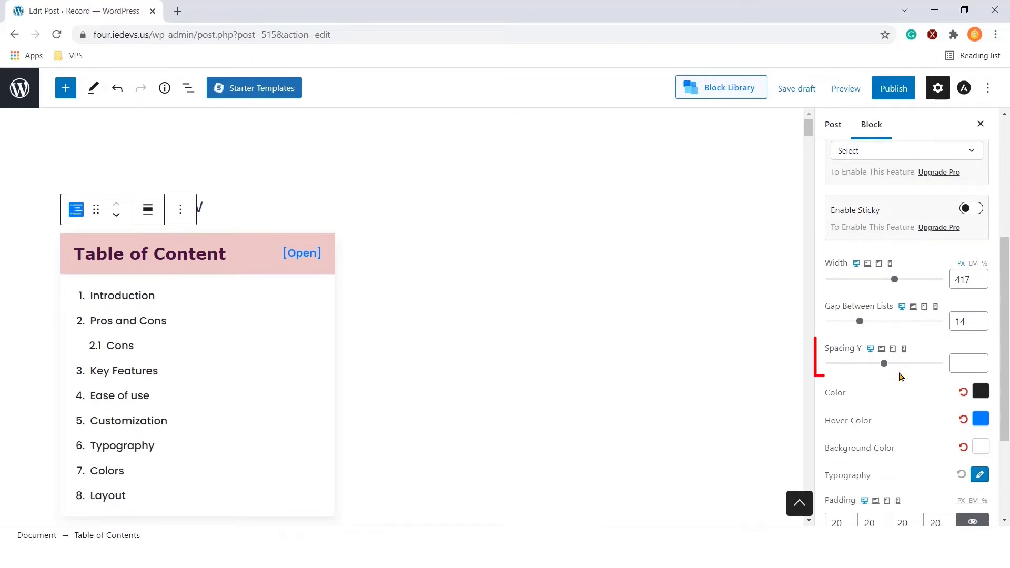
pyautogui.moveTo(885, 366)
pyautogui.mouseDown()
pyautogui.moveTo(807, 363)
pyautogui.moveTo(907, 365)
pyautogui.moveTo(856, 365)
pyautogui.mouseUp()
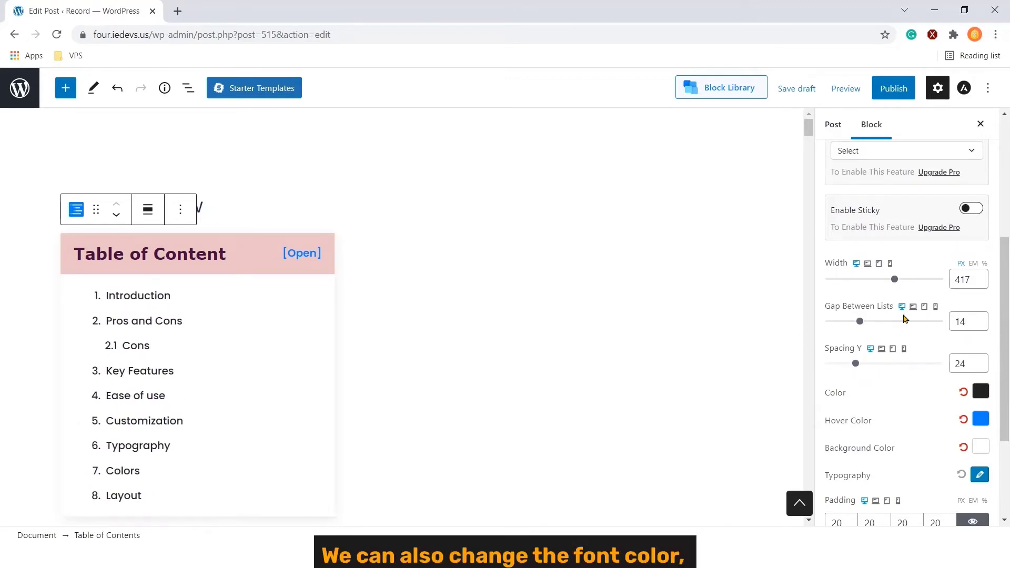
# Set the list entry text colour to dark blue #27208a.
pyautogui.scroll(-3, 920, 347)
pyautogui.click(981, 260)
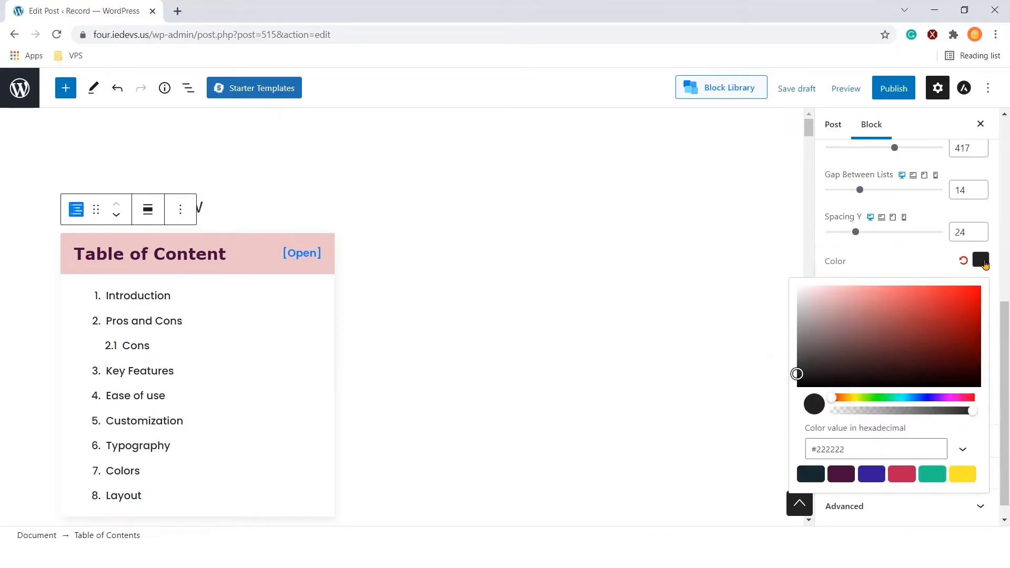
pyautogui.click(901, 321)
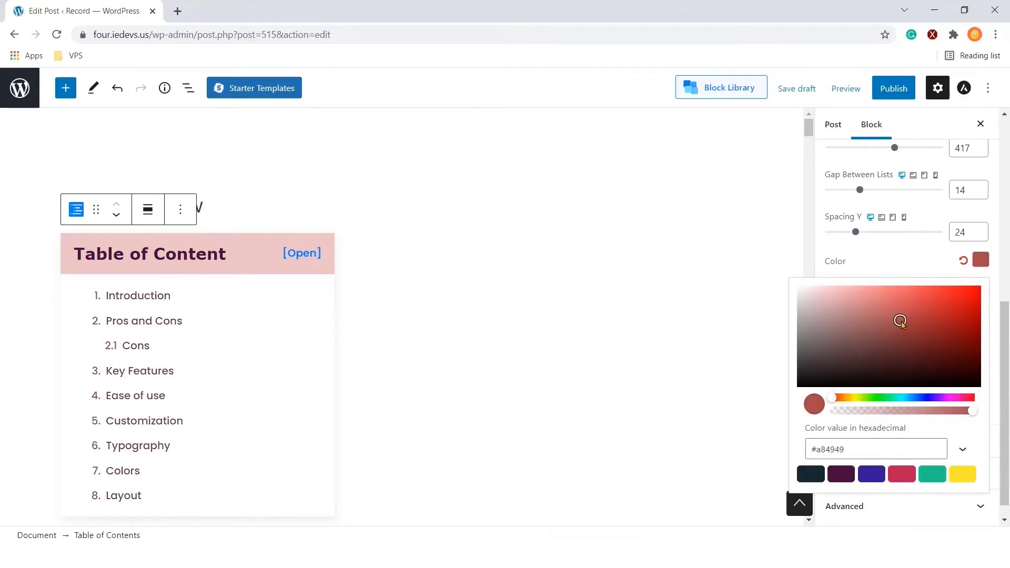
pyautogui.click(867, 399)
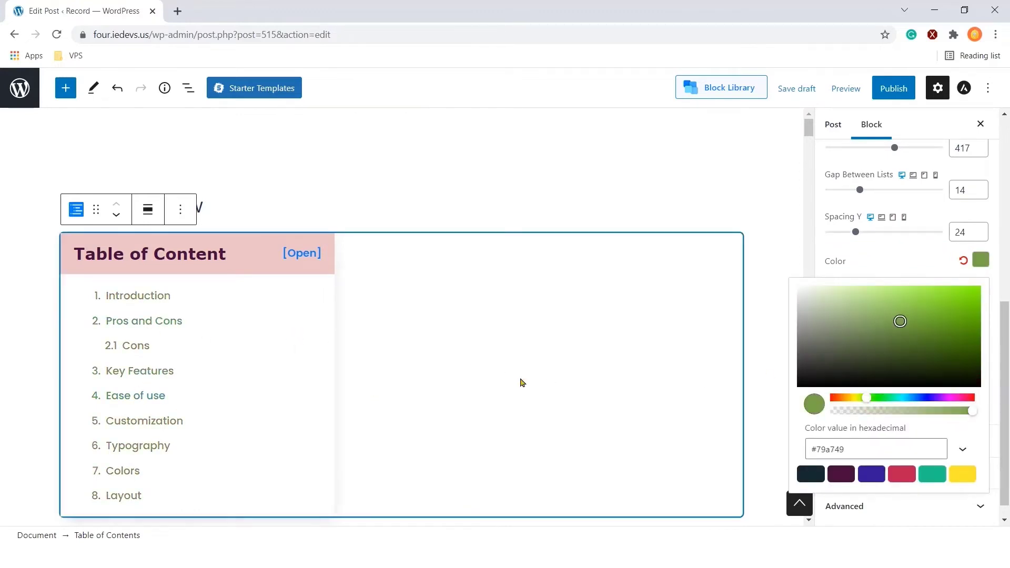
pyautogui.click(929, 398)
pyautogui.click(939, 332)
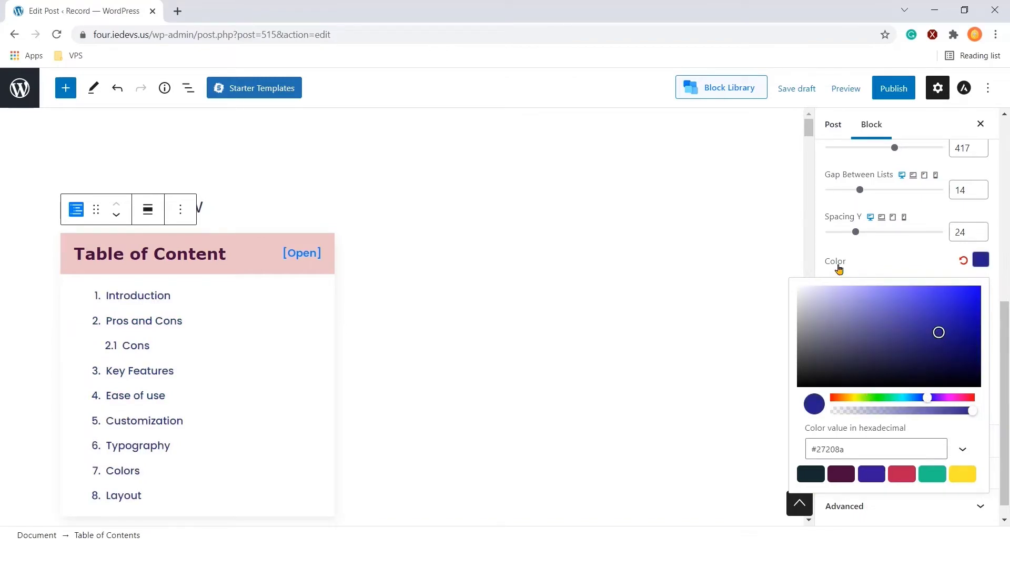
pyautogui.click(807, 249)
# Set the entries' hover colour to dark pink #c22c6b.
pyautogui.scroll(7, 708, 275)
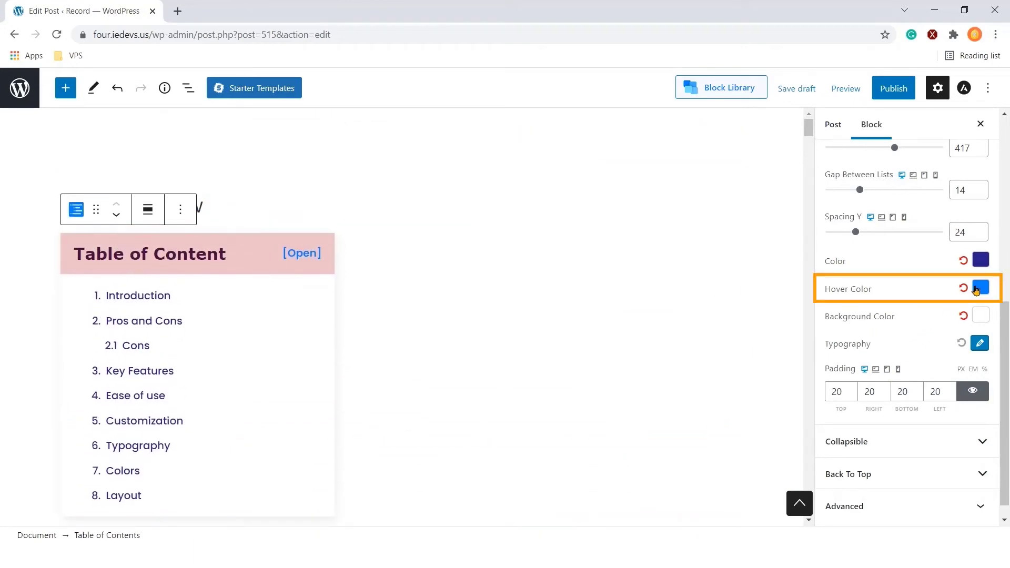
pyautogui.click(980, 289)
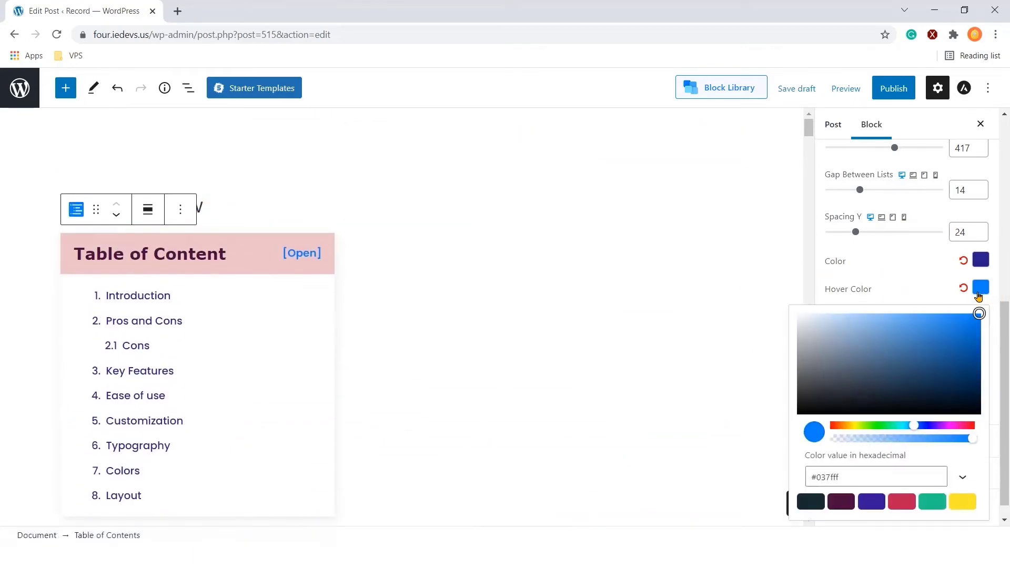
pyautogui.click(962, 426)
pyautogui.click(940, 338)
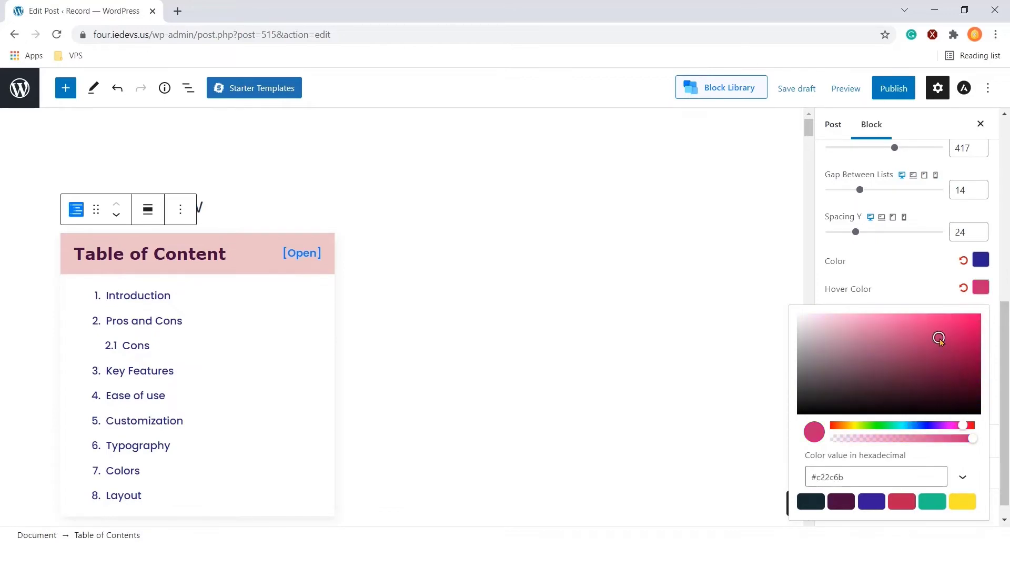
pyautogui.click(807, 277)
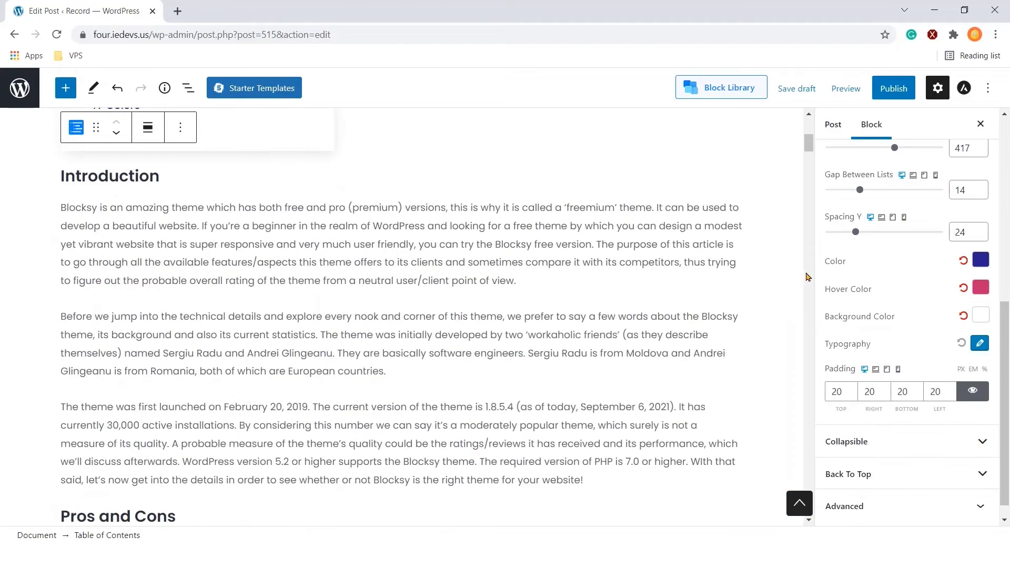
# Give the list body a pale green #c7e4bd background.
pyautogui.scroll(6, 733, 287)
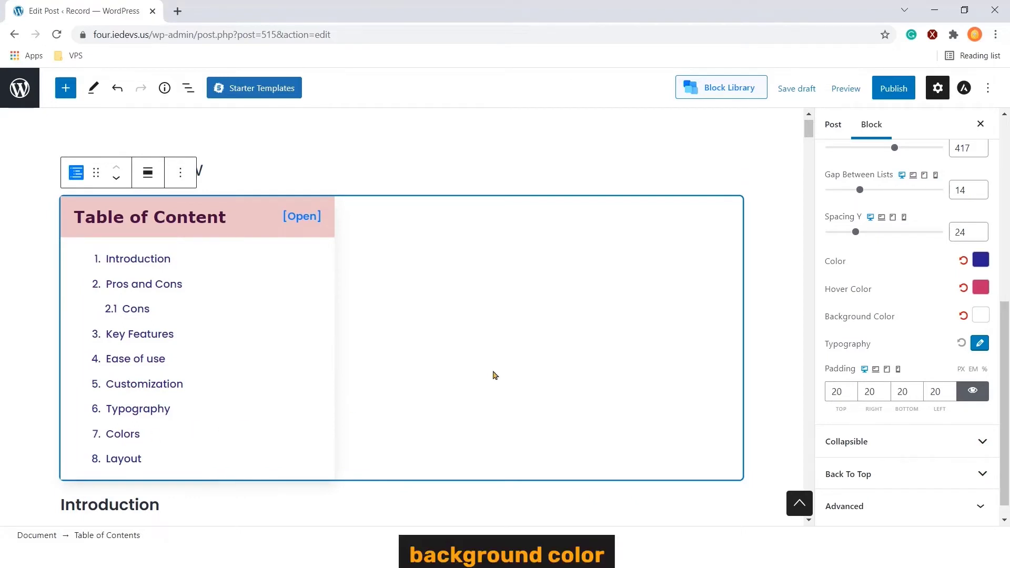
pyautogui.click(981, 316)
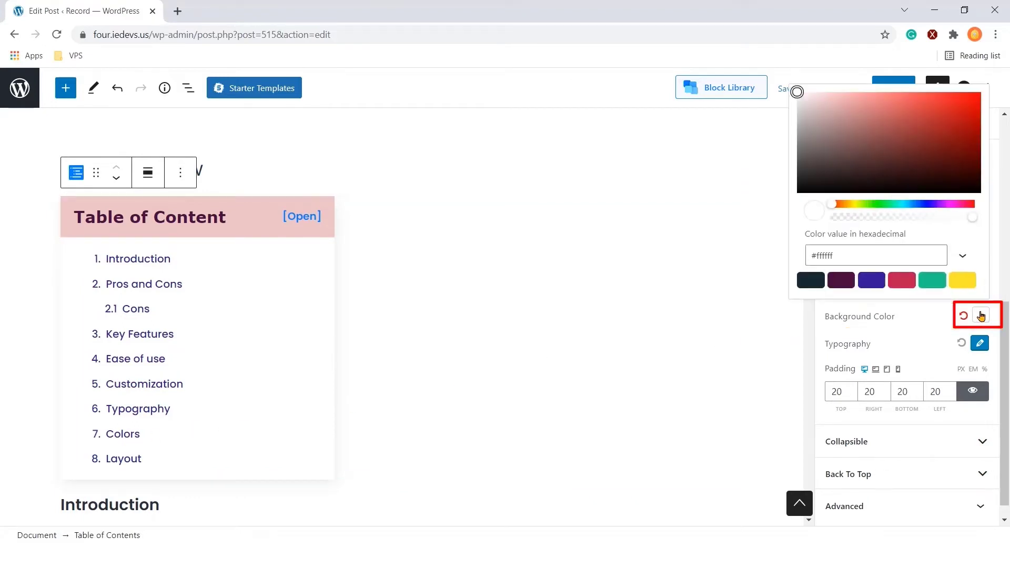
pyautogui.click(958, 282)
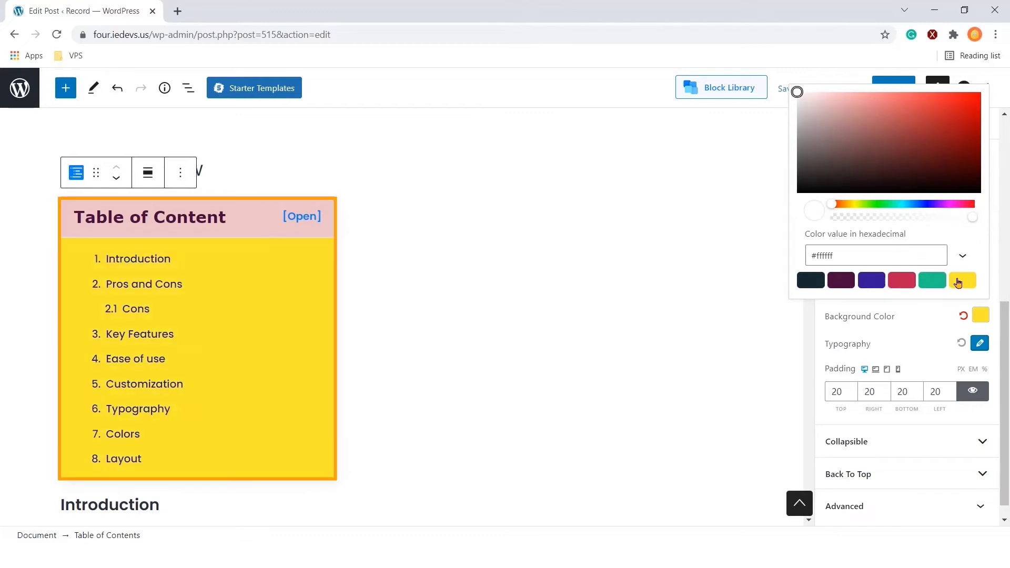
pyautogui.click(835, 100)
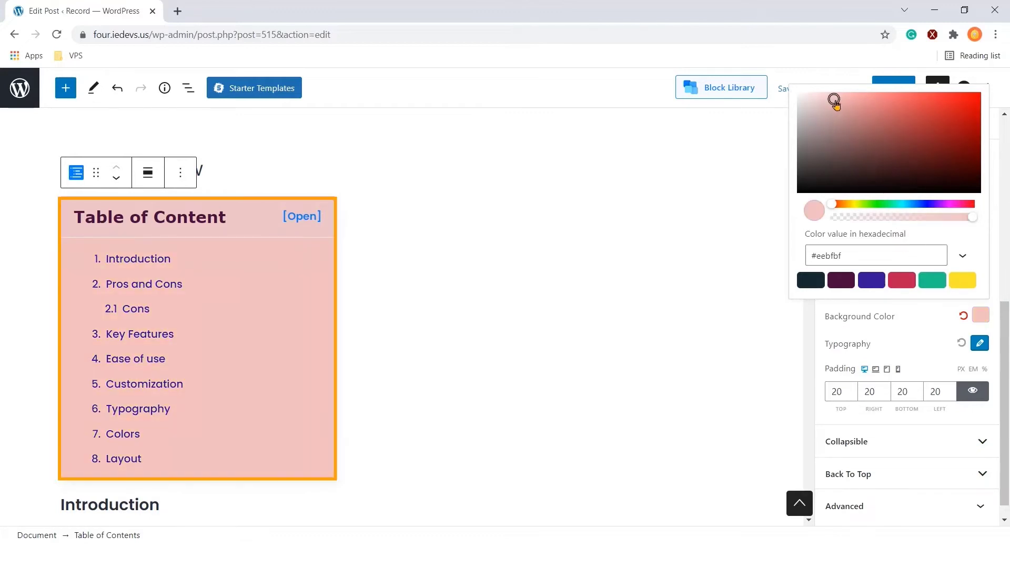
pyautogui.moveTo(836, 103); pyautogui.dragTo(871, 117)
pyautogui.click(958, 279)
pyautogui.moveTo(830, 204); pyautogui.dragTo(882, 203)
pyautogui.click(820, 104)
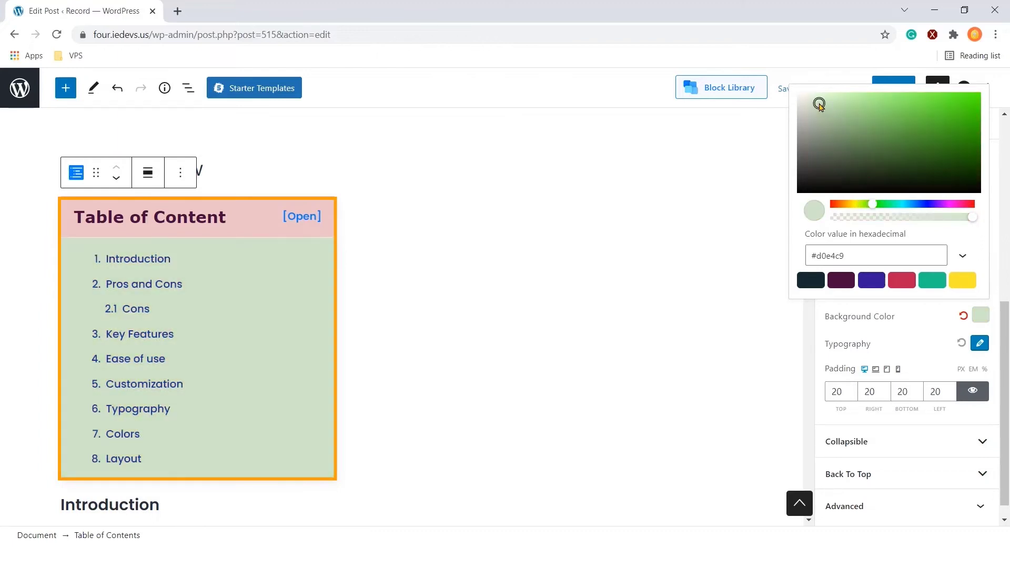
pyautogui.click(835, 130)
pyautogui.click(828, 104)
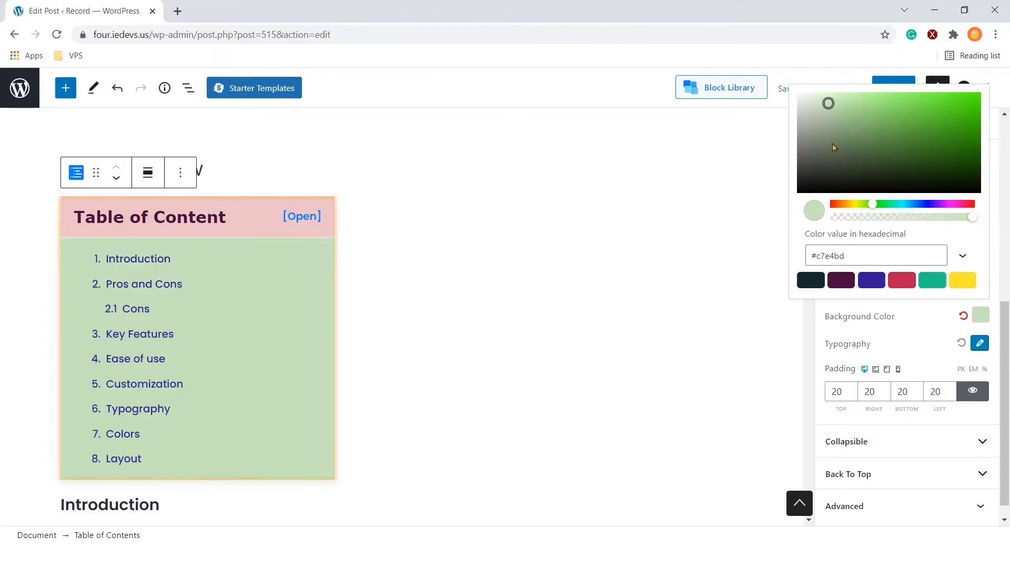
# Set the entry typography to Helvetica, size 21, with adjusted line height and letter spacing.
pyautogui.click(980, 343)
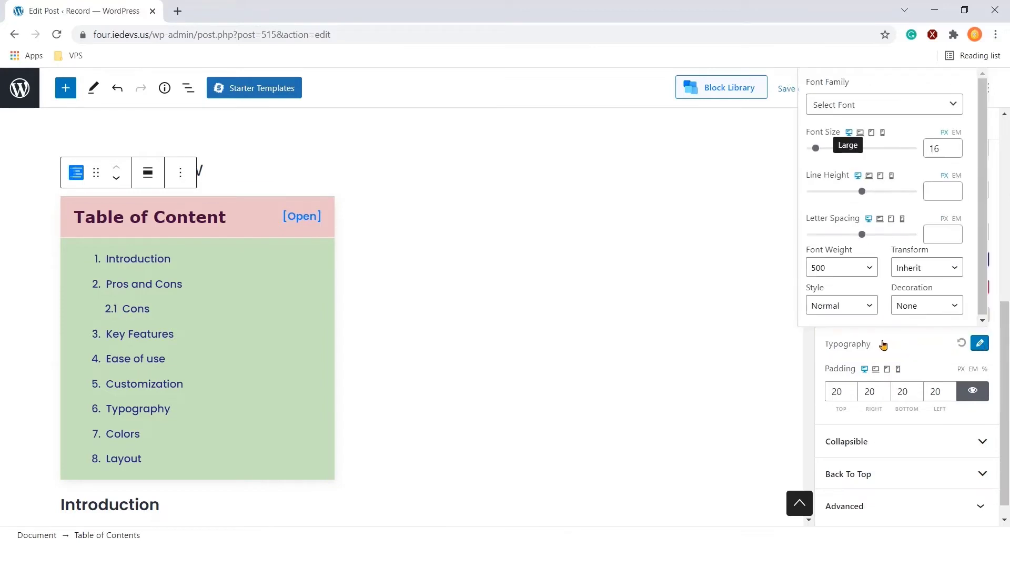
pyautogui.moveTo(816, 149); pyautogui.dragTo(822, 152)
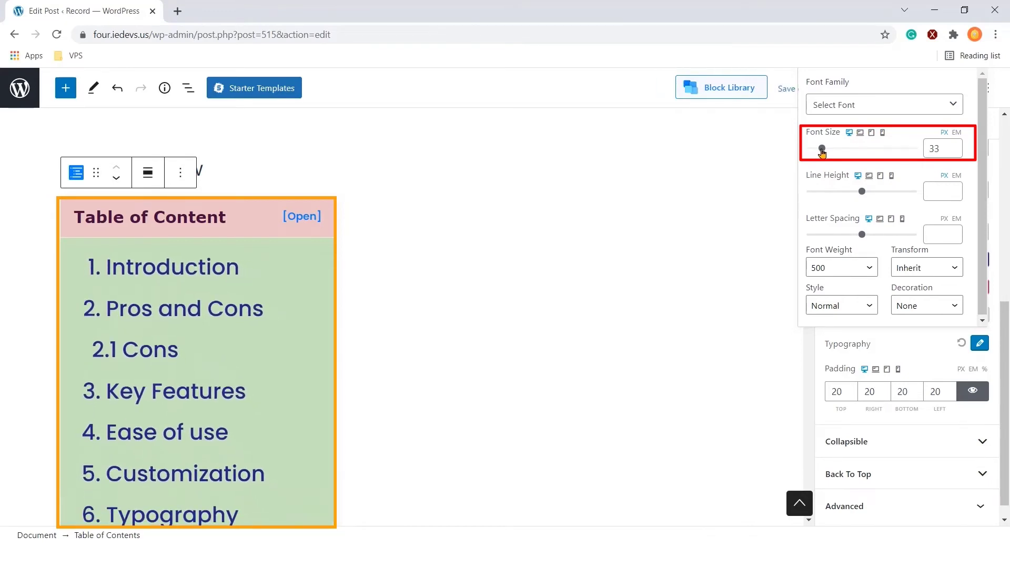
pyautogui.moveTo(825, 152); pyautogui.dragTo(817, 151)
pyautogui.moveTo(862, 192); pyautogui.dragTo(845, 193)
pyautogui.click(853, 105)
pyautogui.click(839, 238)
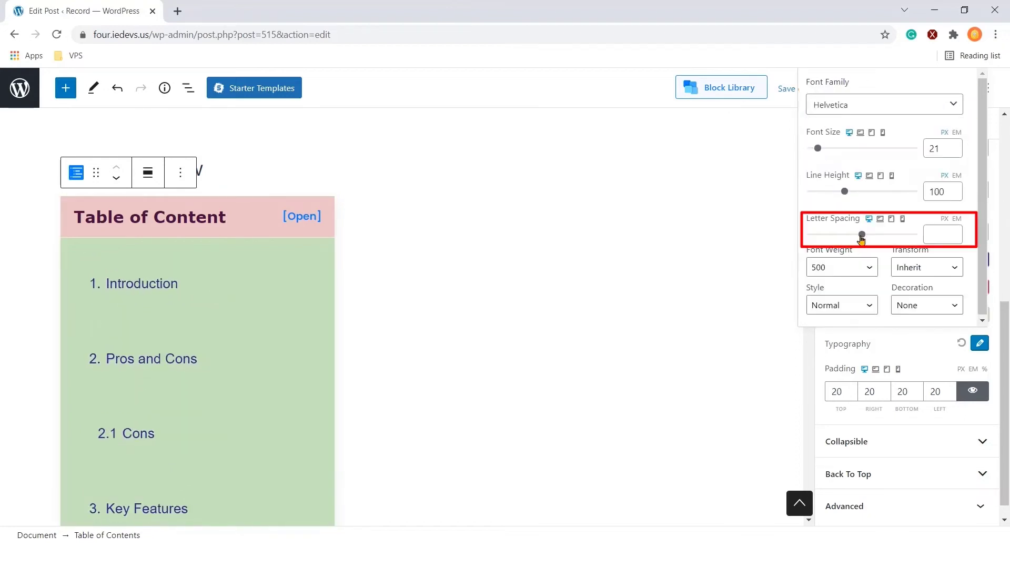
pyautogui.moveTo(861, 239)
pyautogui.mouseDown()
pyautogui.moveTo(837, 234)
pyautogui.moveTo(846, 235)
pyautogui.mouseUp()
pyautogui.moveTo(847, 194); pyautogui.dragTo(820, 196)
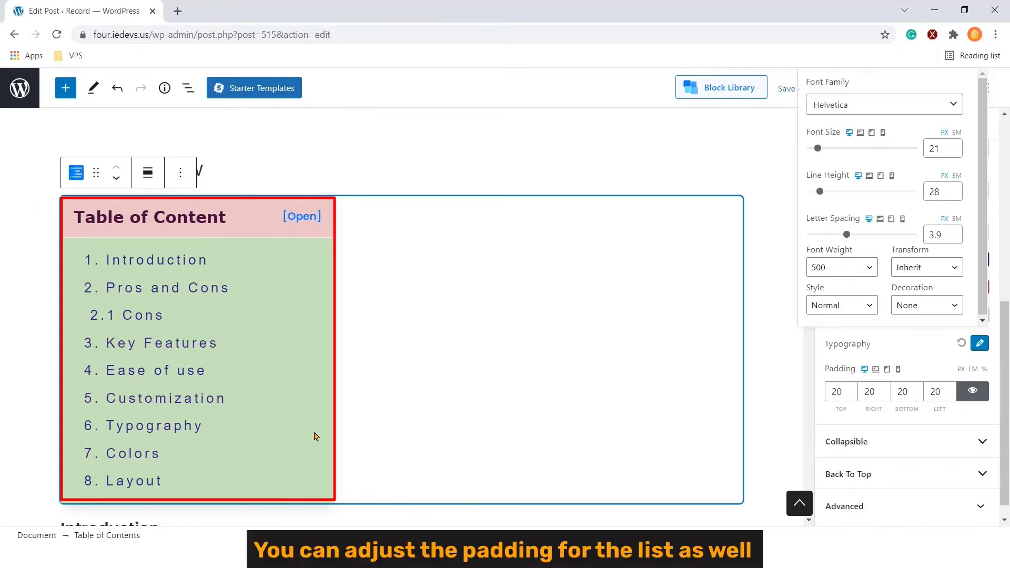
pyautogui.click(809, 351)
# Raise the list padding to 41, 38, 35, 50 (top, right, bottom, left).
pyautogui.scroll(4, 937, 305)
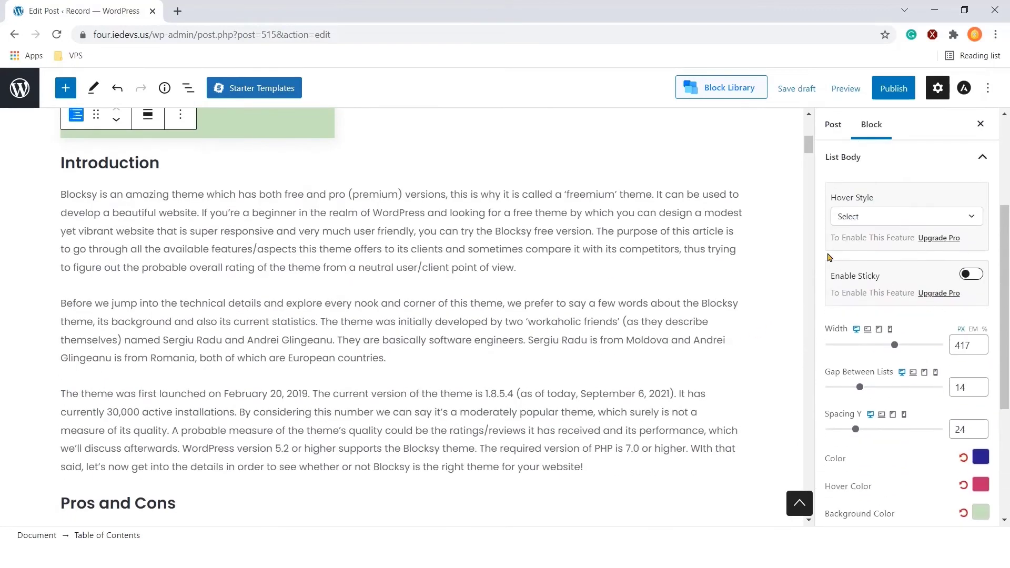
pyautogui.scroll(5, 674, 200)
pyautogui.scroll(-3, 914, 298)
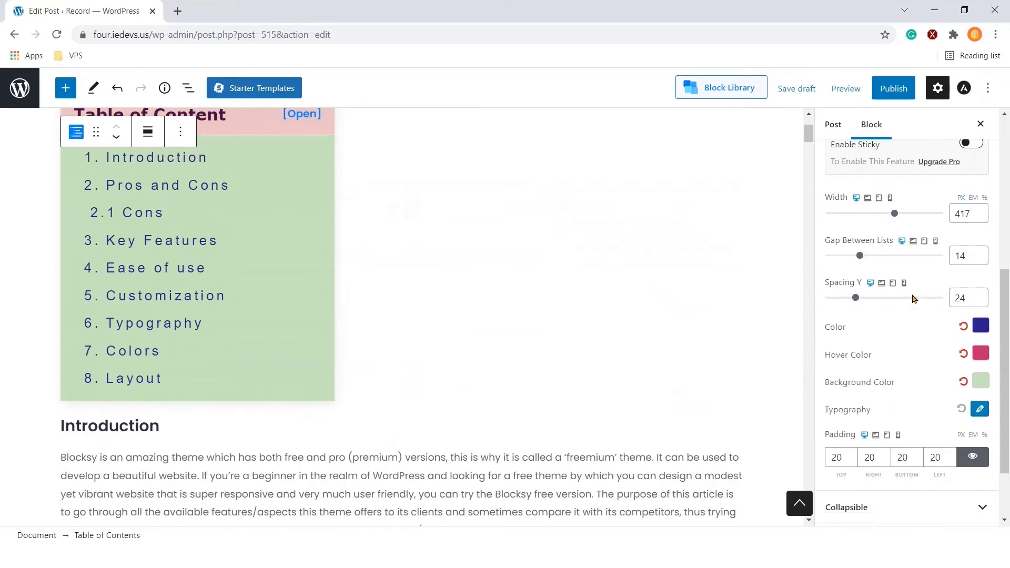
pyautogui.scroll(-3, 914, 299)
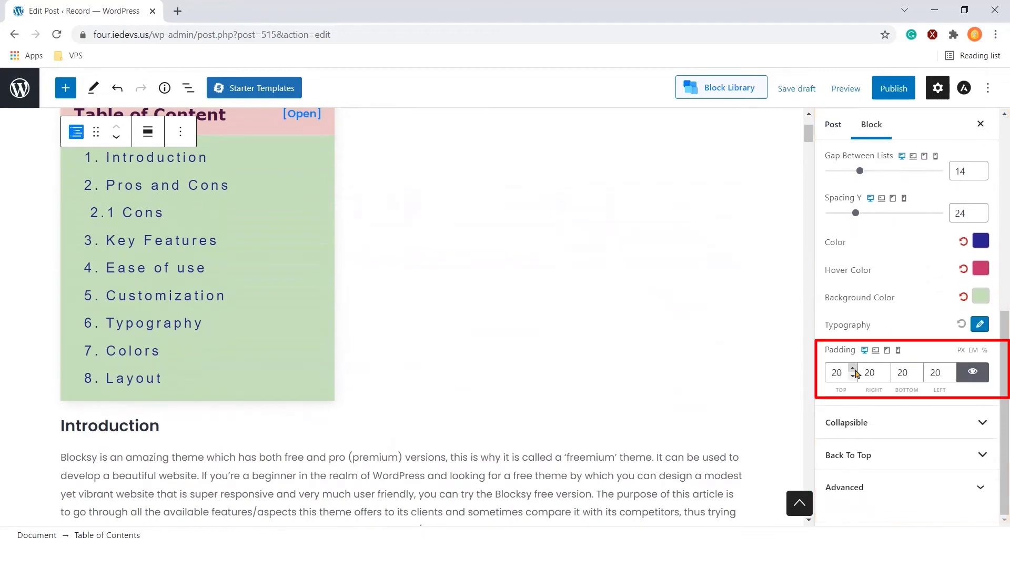
pyautogui.click(853, 369)
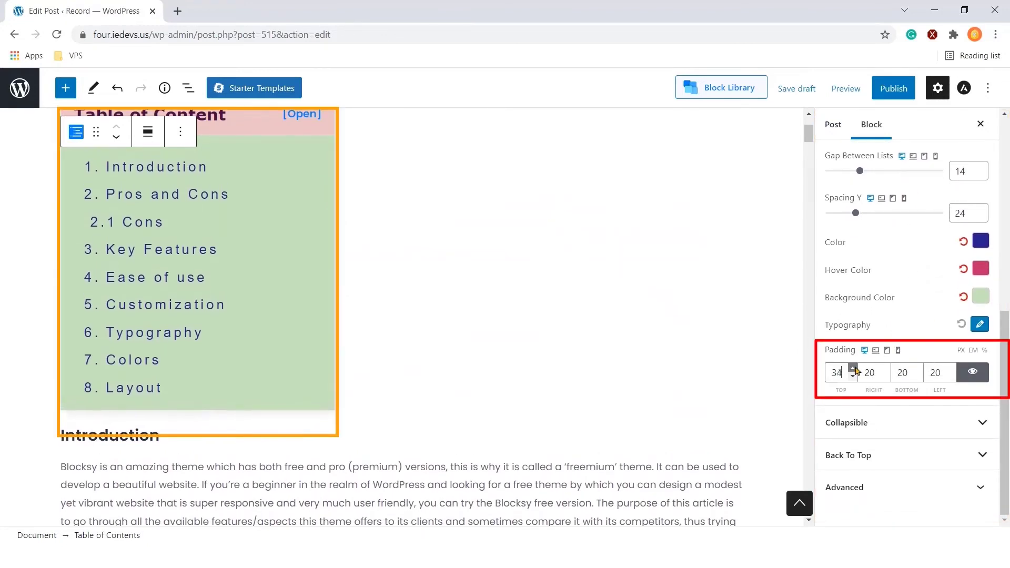
pyautogui.click(886, 368)
pyautogui.click(919, 369)
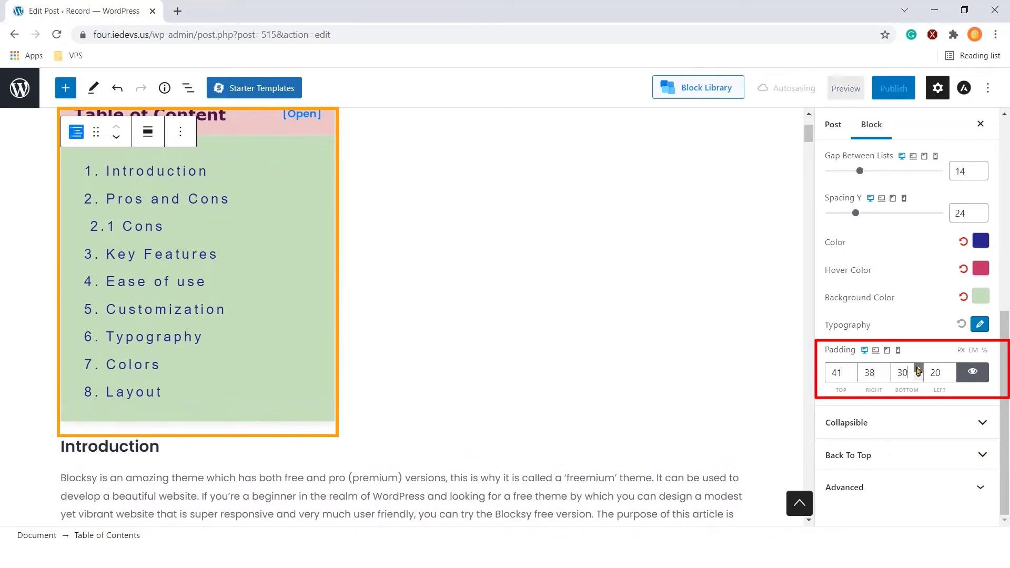
pyautogui.click(952, 369)
pyautogui.click(952, 368)
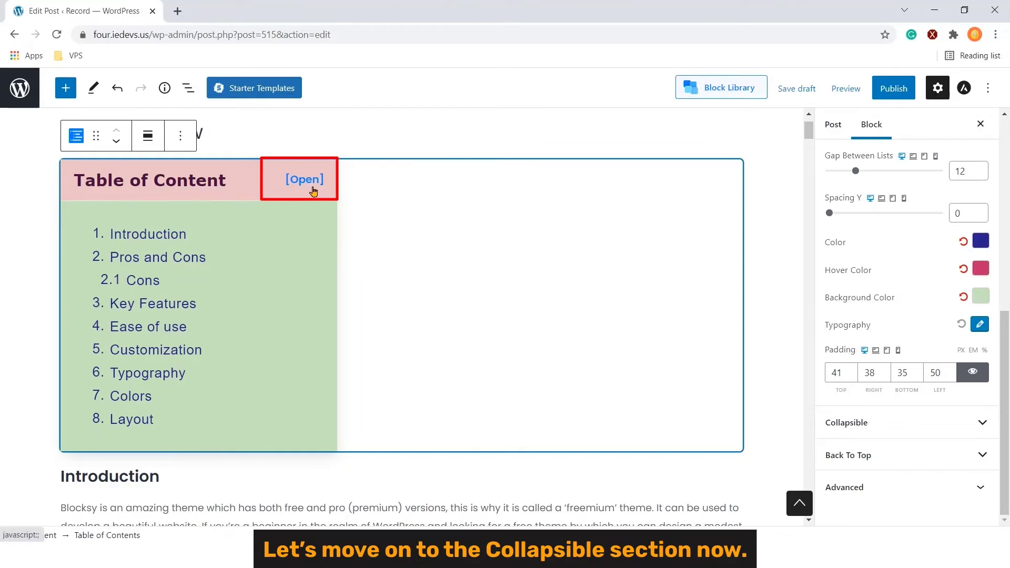
# Place the collapse toggle beside the title and switch it to Icon type.
pyautogui.click(896, 428)
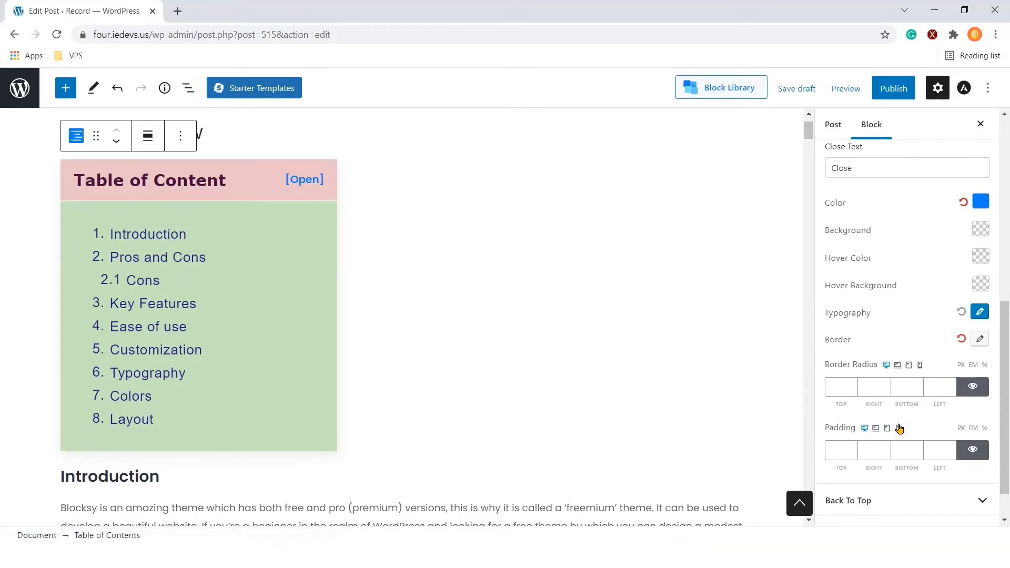
pyautogui.scroll(4, 911, 418)
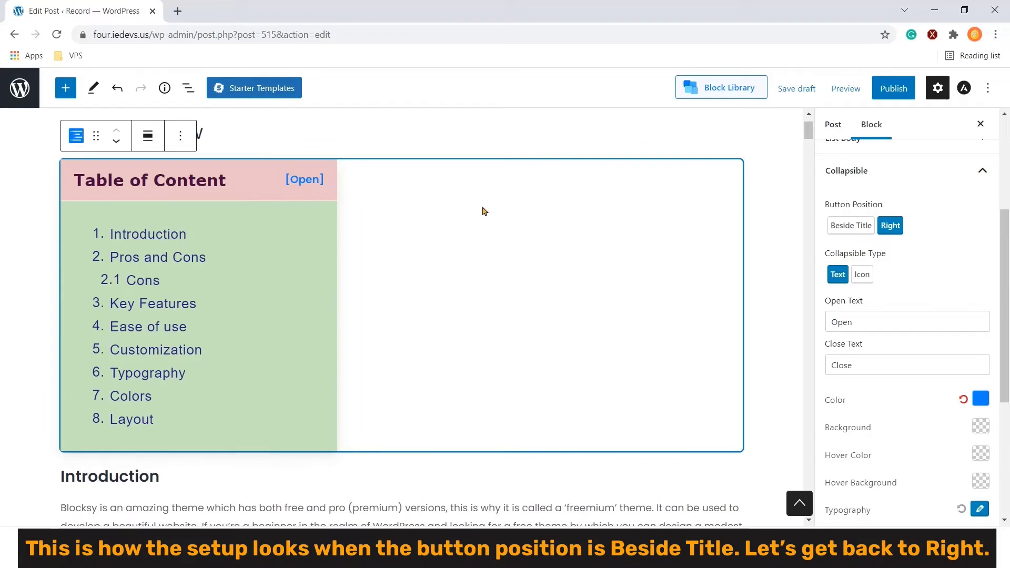
pyautogui.click(851, 226)
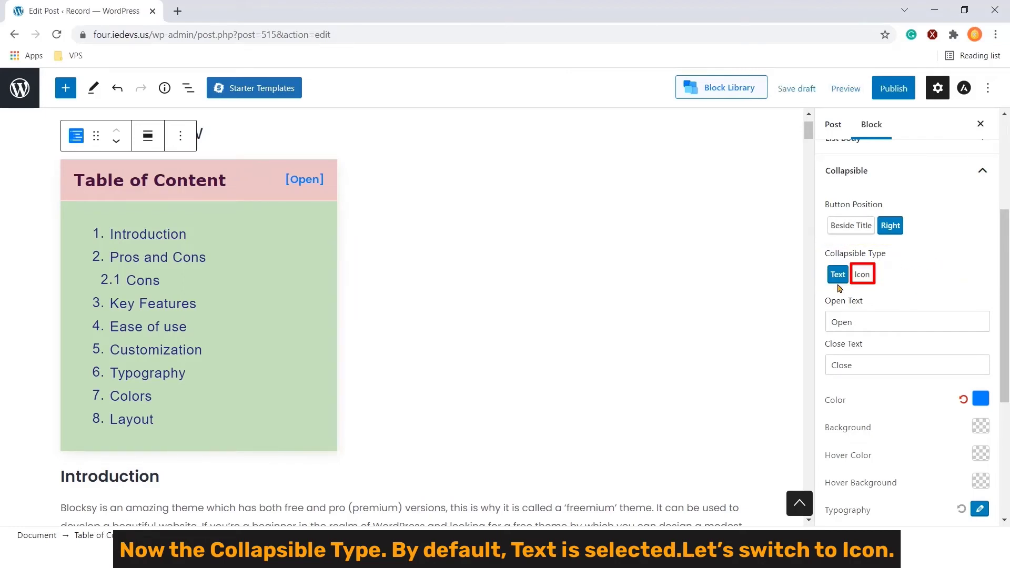
pyautogui.click(862, 275)
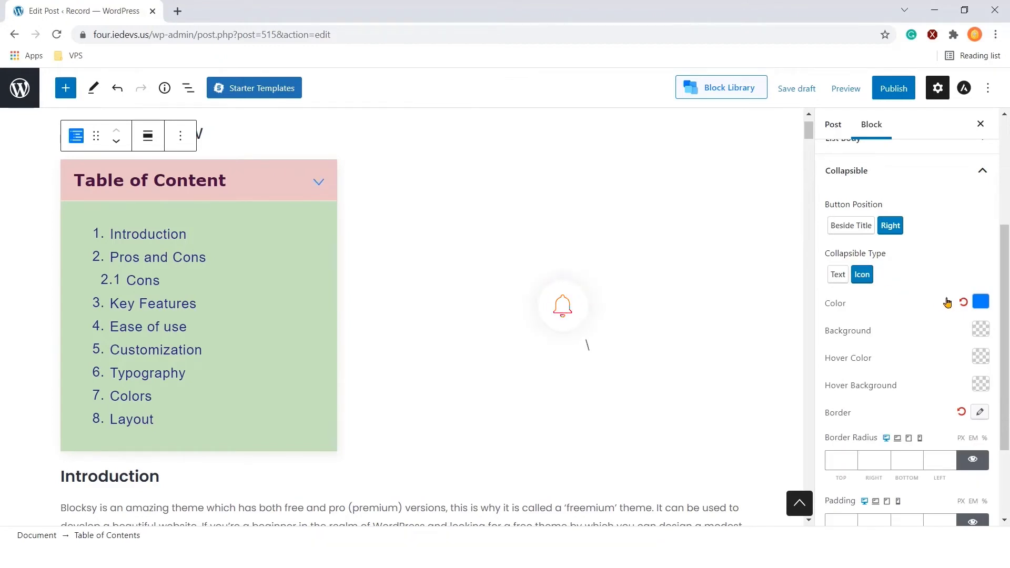
# Review the toggle's colour options and enable a thin solid border.
pyautogui.click(981, 303)
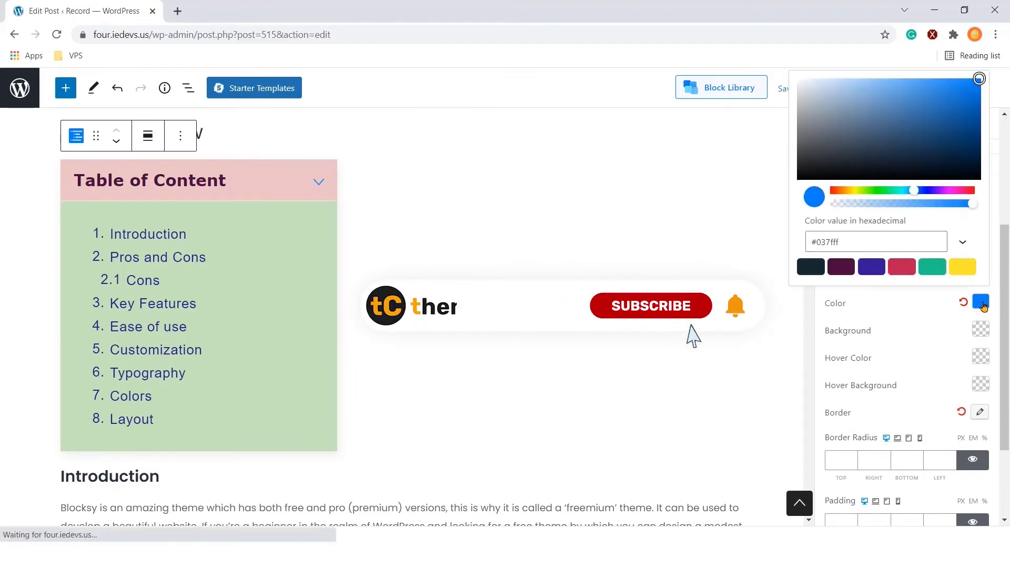
pyautogui.click(937, 302)
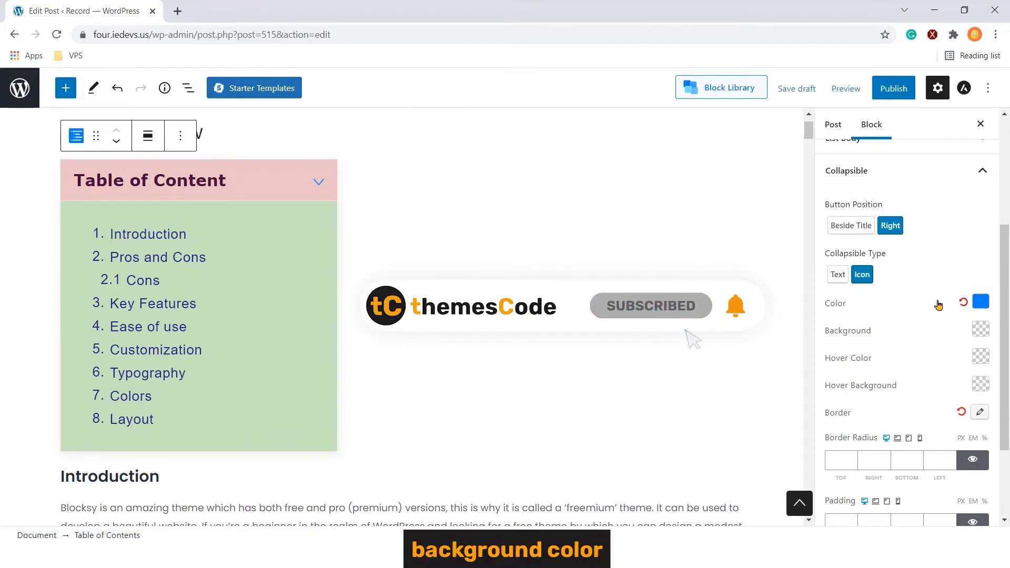
pyautogui.click(978, 330)
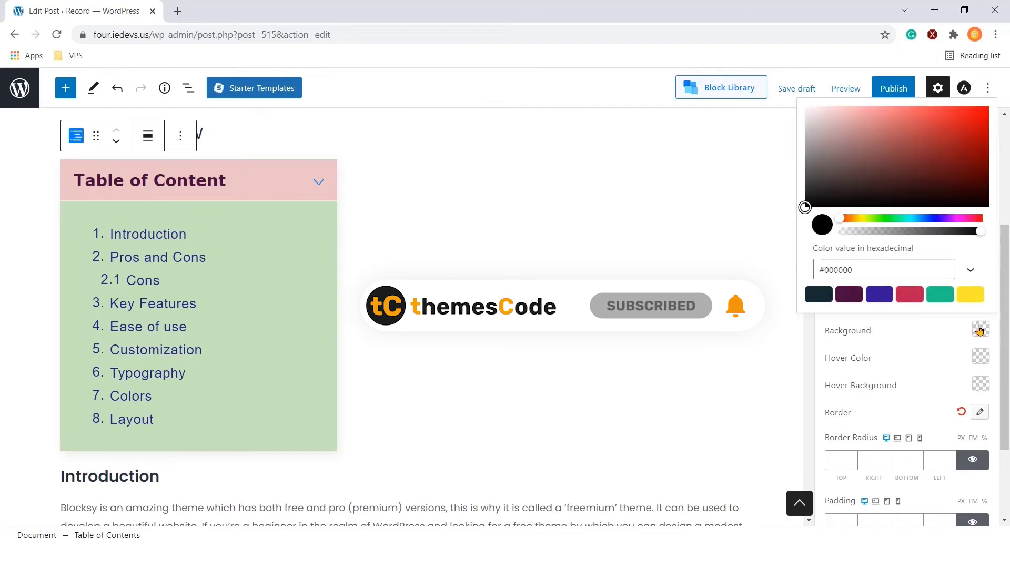
pyautogui.click(927, 335)
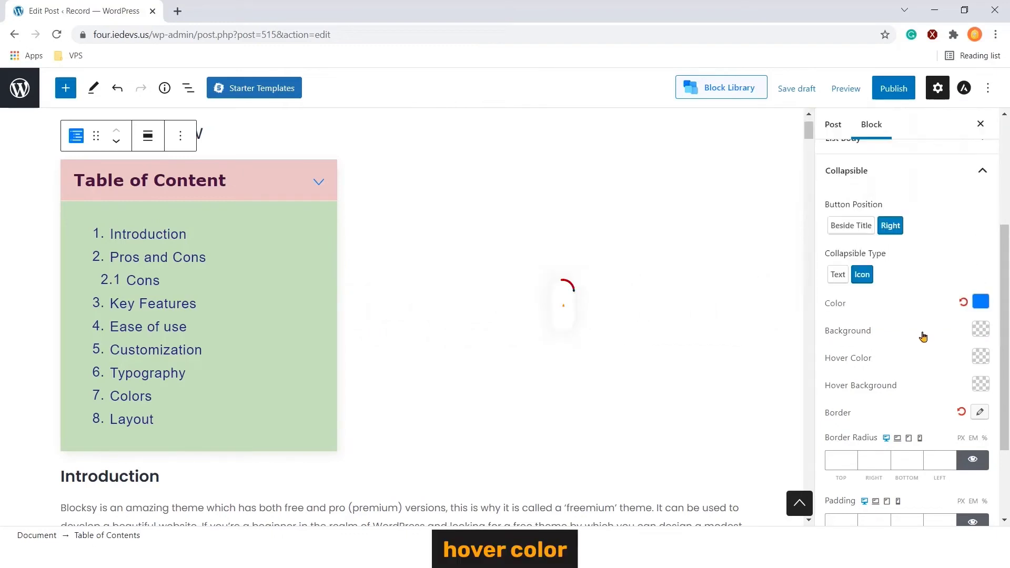
pyautogui.click(985, 360)
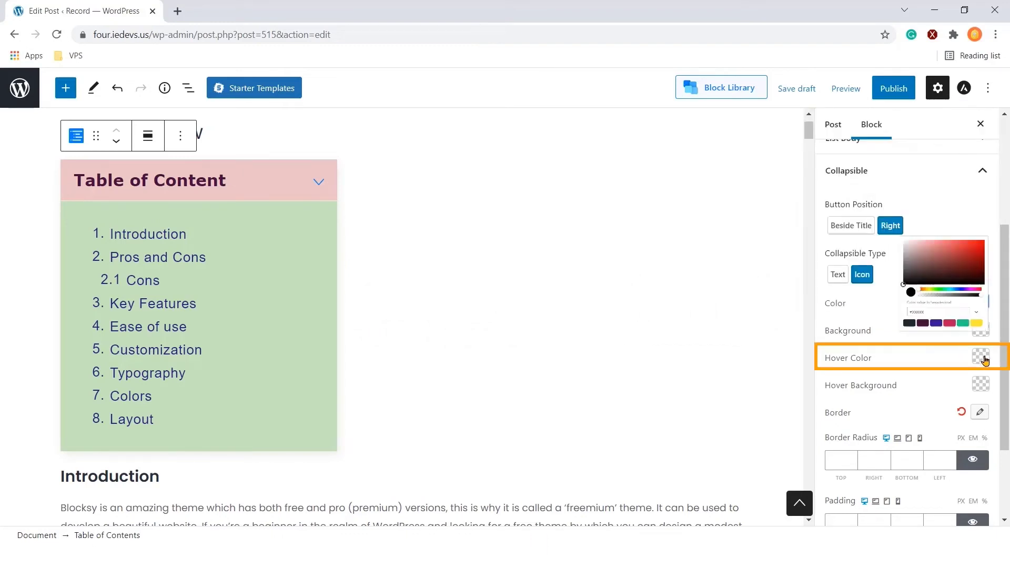
pyautogui.click(936, 360)
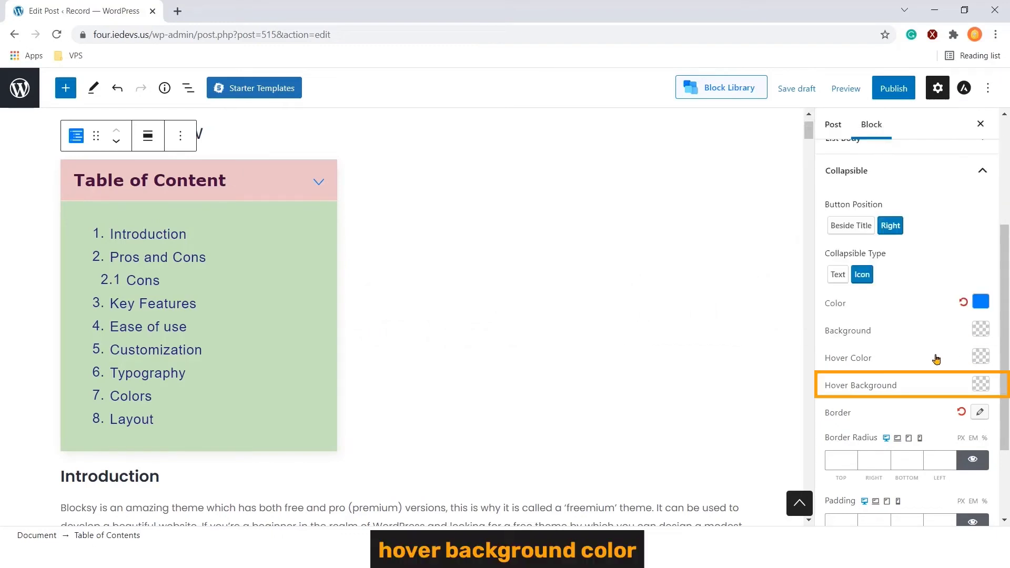
pyautogui.click(982, 388)
pyautogui.click(942, 385)
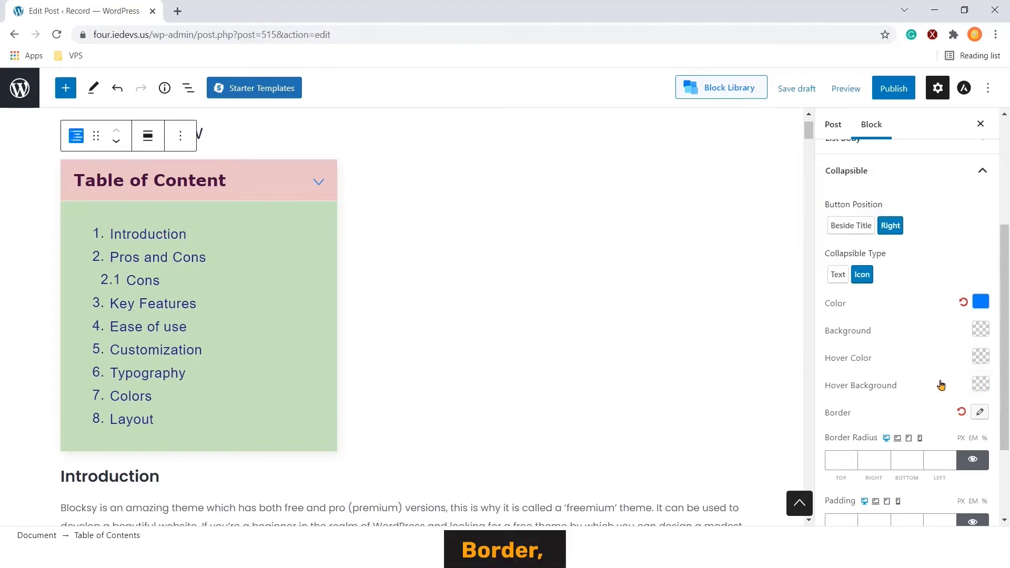
pyautogui.click(980, 412)
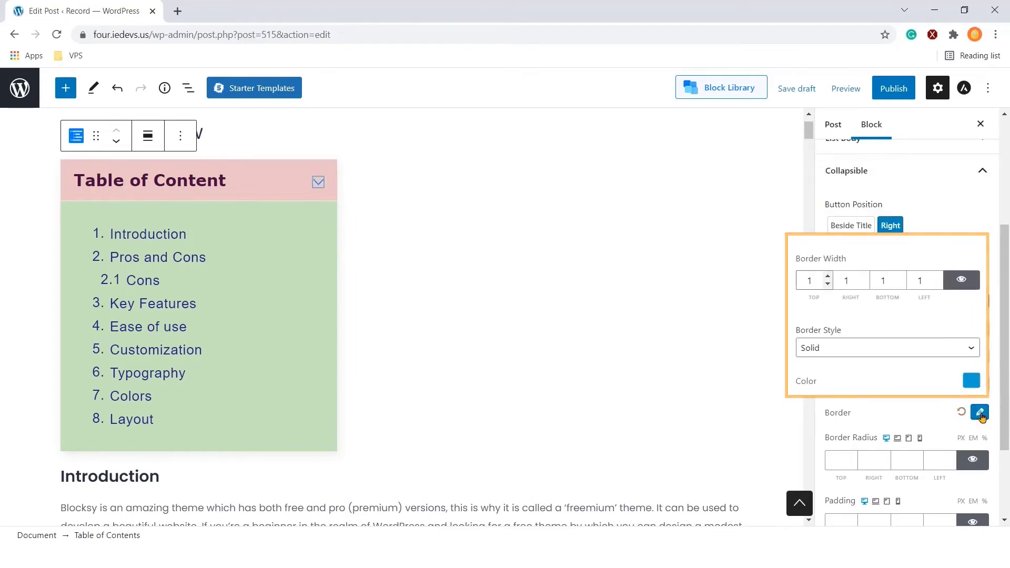
pyautogui.click(913, 414)
# Review the toggle's corner radius and padding values, then switch it back to Text.
pyautogui.scroll(-2, 913, 414)
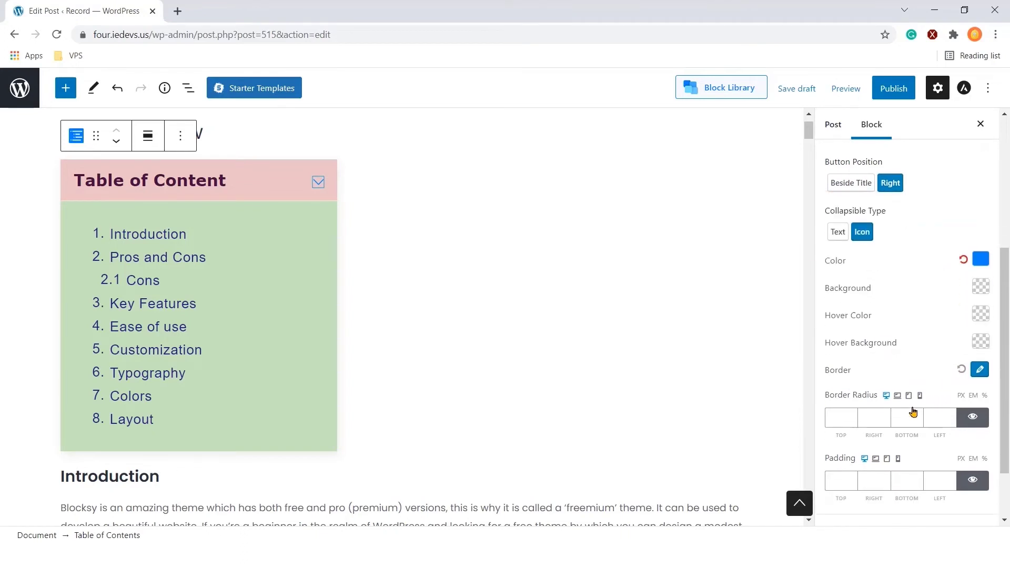
pyautogui.click(842, 343)
pyautogui.click(871, 342)
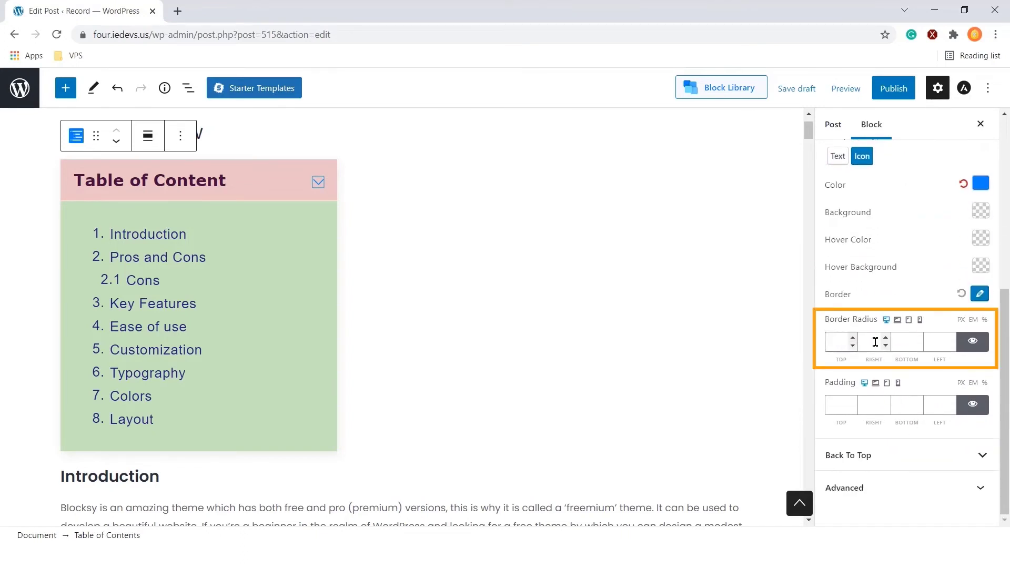
pyautogui.click(908, 343)
pyautogui.click(934, 338)
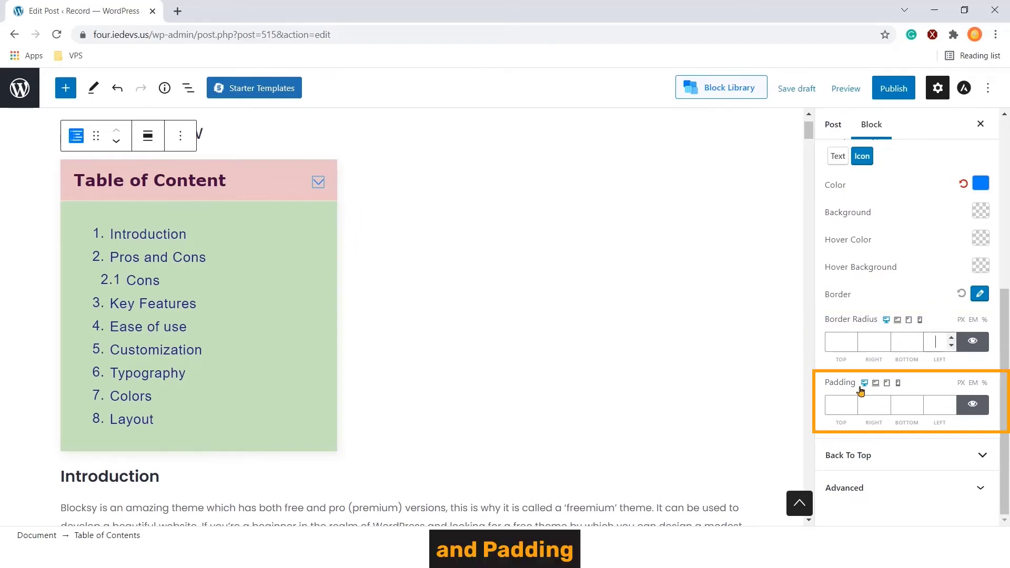
pyautogui.click(843, 406)
pyautogui.click(871, 405)
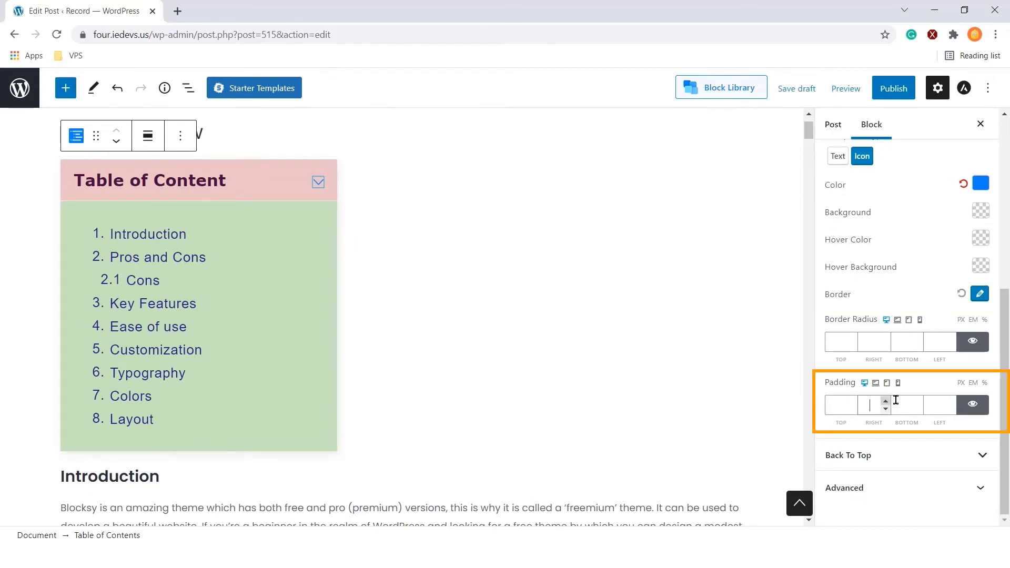
pyautogui.click(911, 401)
pyautogui.click(939, 400)
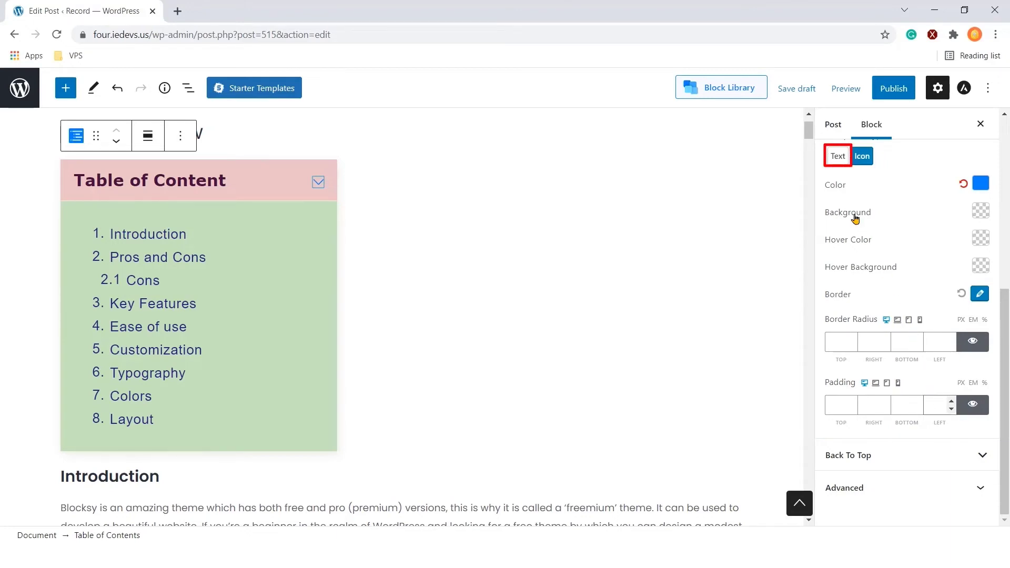
pyautogui.click(839, 157)
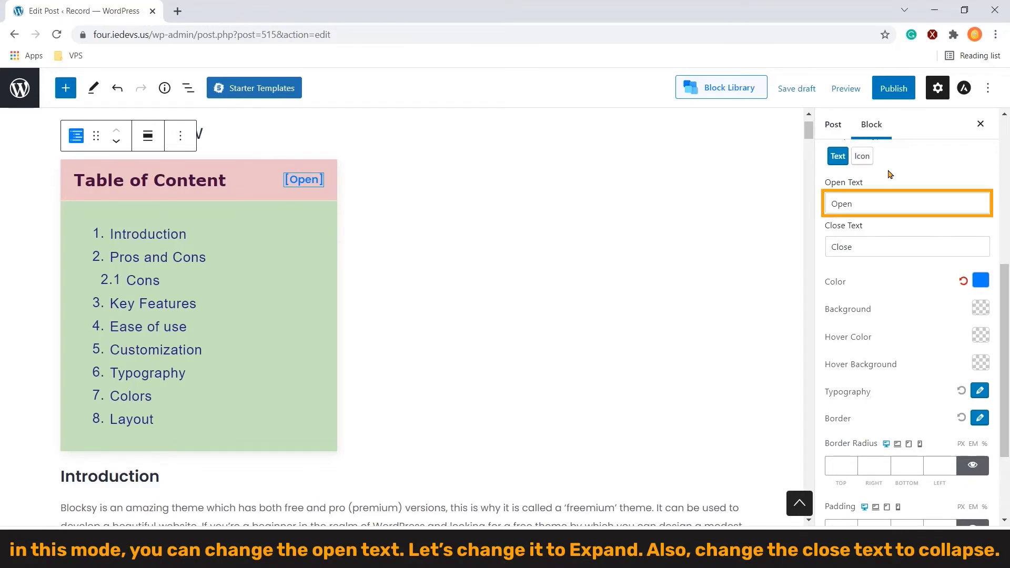
# Replace the toggle's Open Text with 'Expand' and Close Text with 'Collapse'.
pyautogui.click(872, 198)
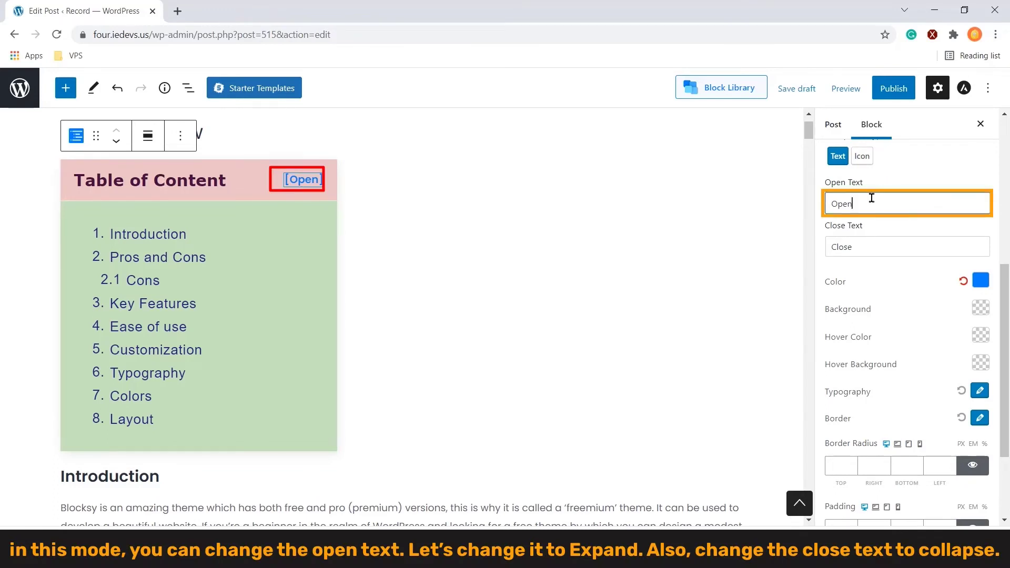
pyautogui.hotkey('ctrl', 'a')
pyautogui.write('Expand')
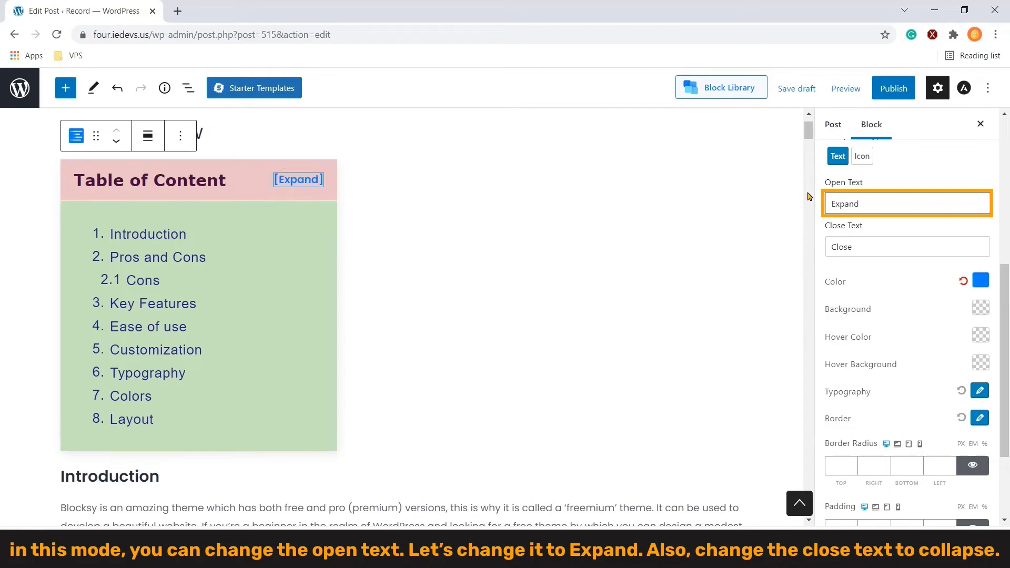
pyautogui.click(864, 247)
pyautogui.hotkey('ctrl', 'a')
pyautogui.write('Collaps')
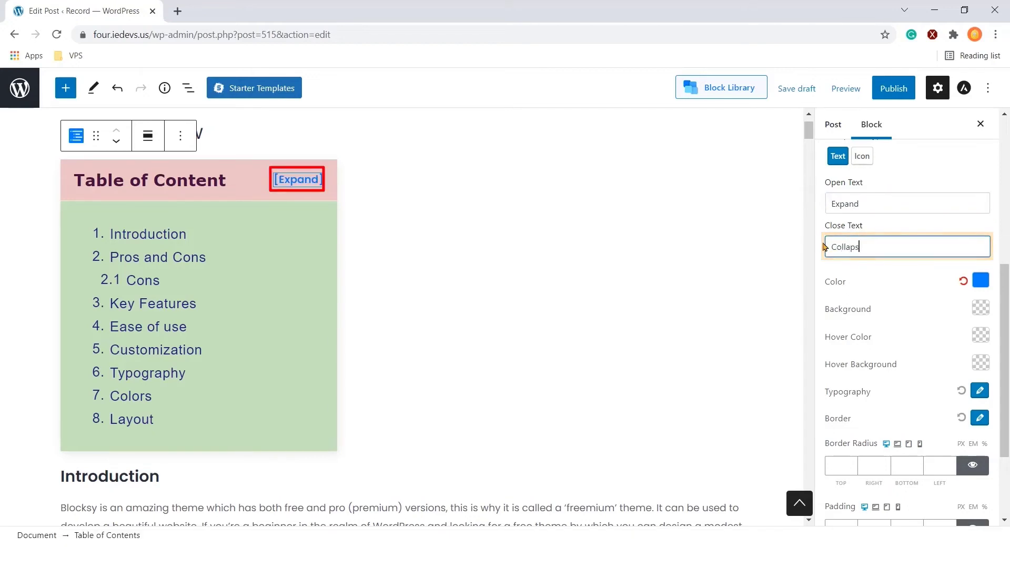
pyautogui.write('e')
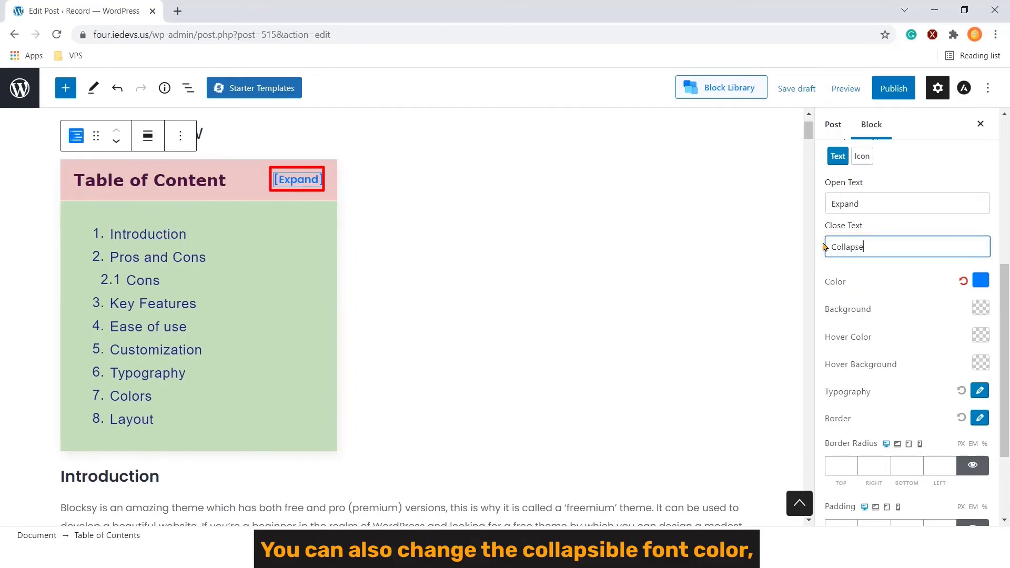
pyautogui.click(982, 281)
# Give the Expand toggle blue #1b4aa8 text on a pale green background.
pyautogui.click(981, 280)
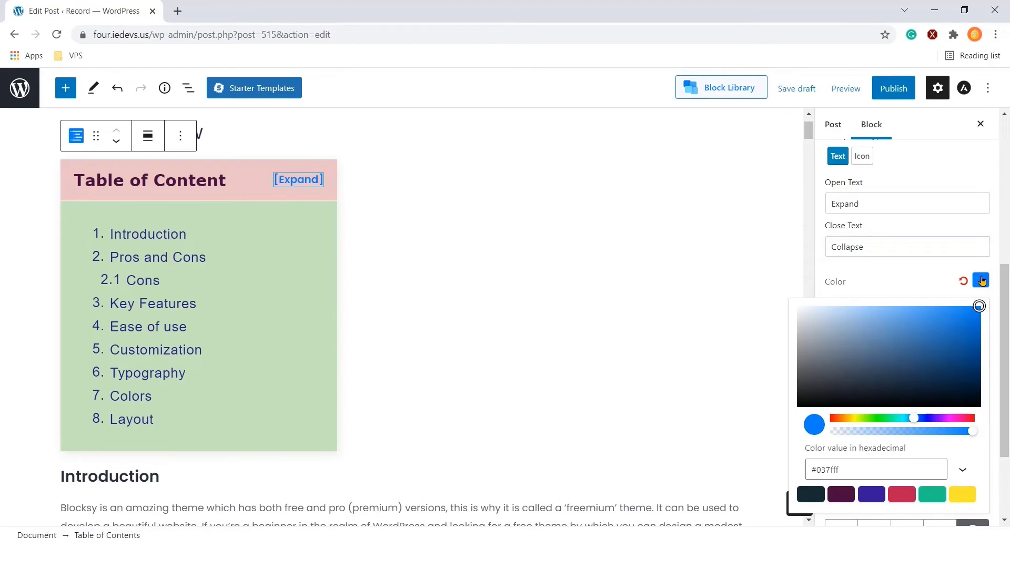
pyautogui.click(841, 419)
pyautogui.click(871, 422)
pyautogui.click(920, 420)
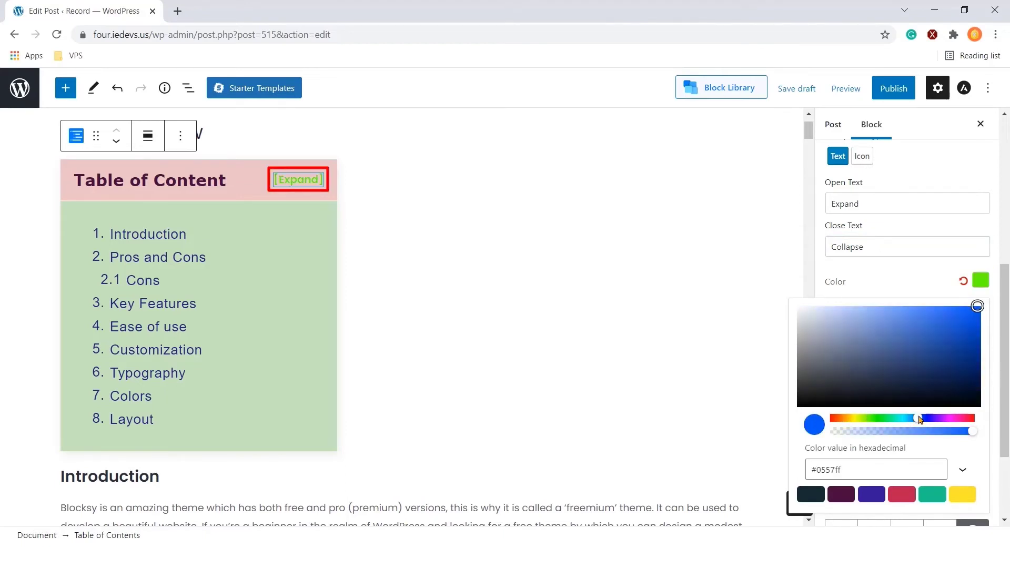
pyautogui.moveTo(878, 342); pyautogui.dragTo(952, 342)
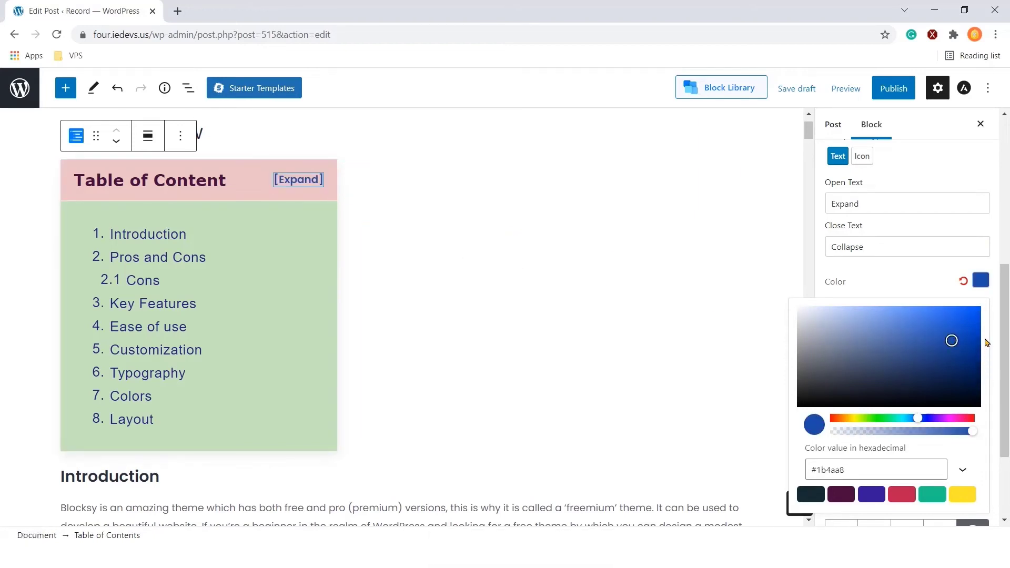
pyautogui.click(911, 288)
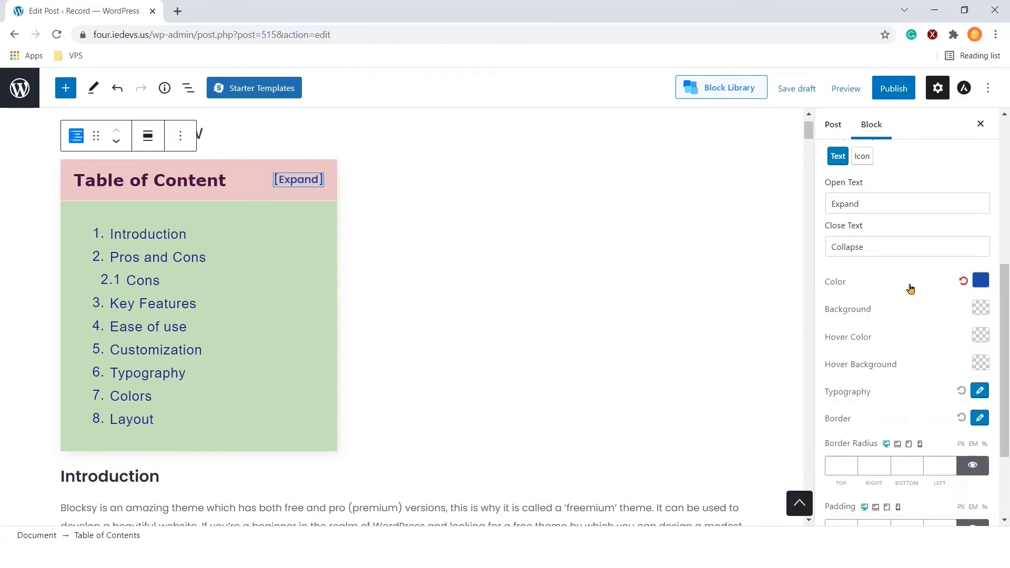
pyautogui.click(982, 309)
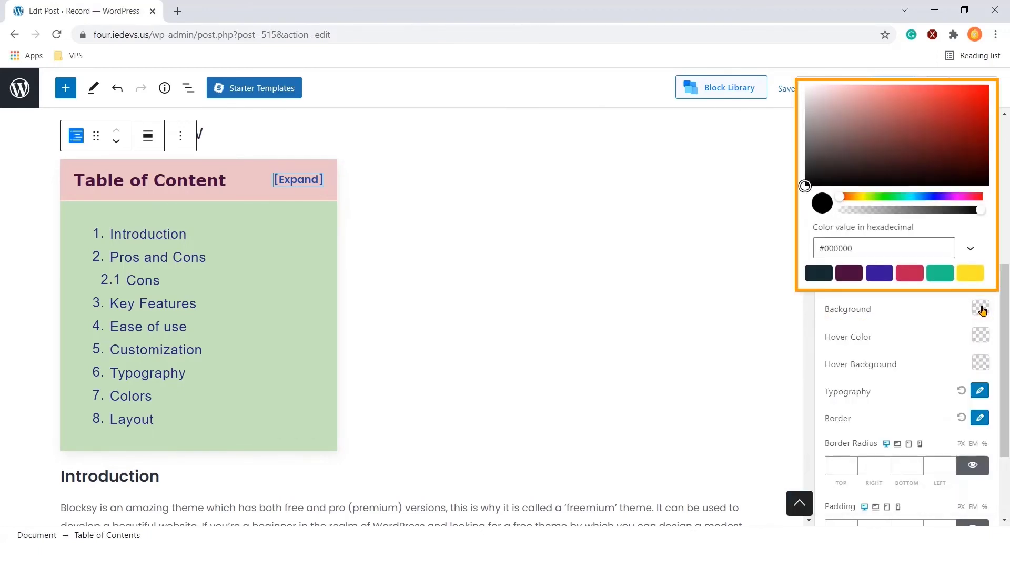
pyautogui.moveTo(916, 107); pyautogui.dragTo(812, 95)
pyautogui.click(870, 197)
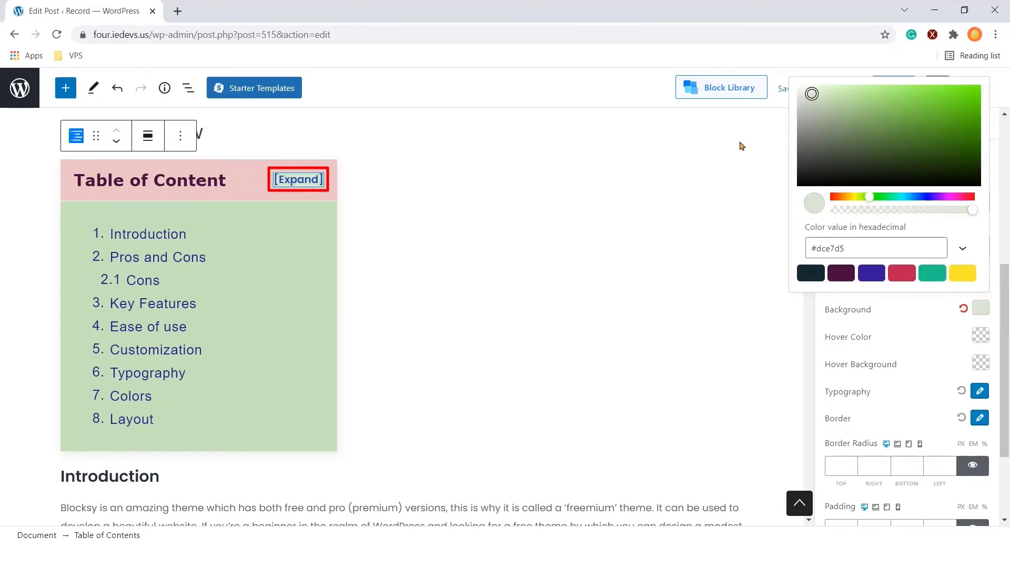
pyautogui.click(924, 317)
# Set the toggle's hover colour to red and hover background to green.
pyautogui.click(981, 337)
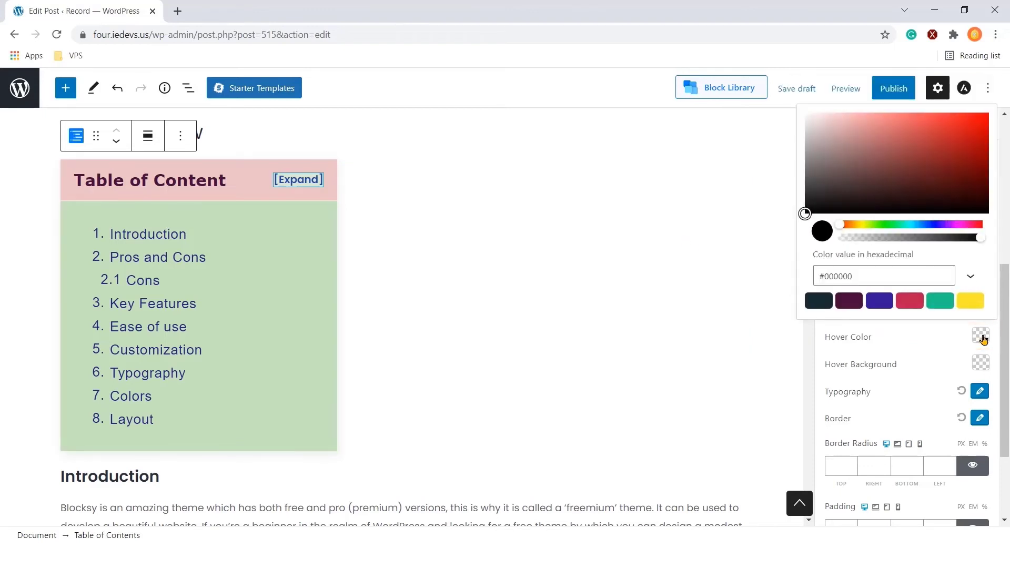
pyautogui.click(909, 301)
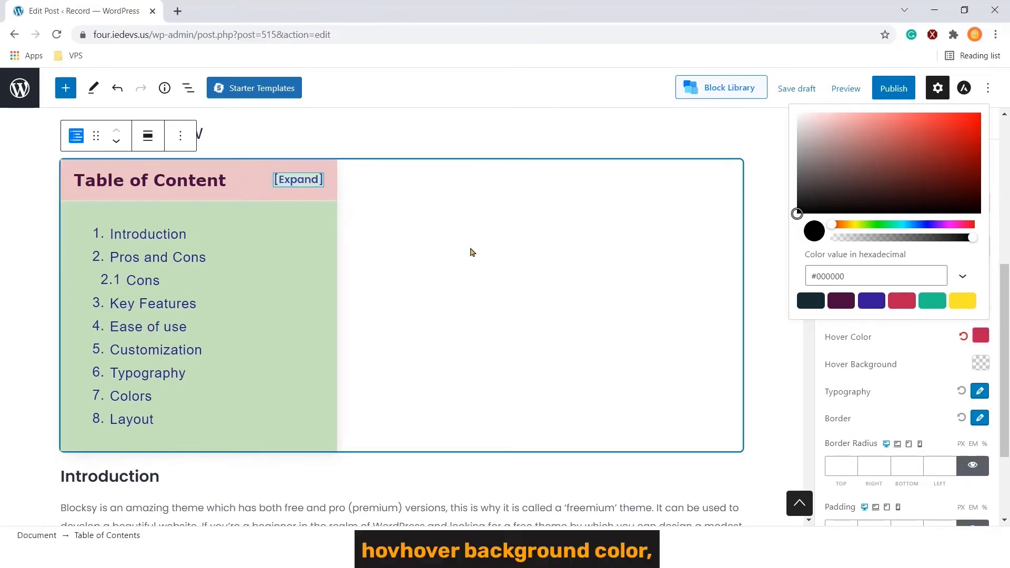
pyautogui.click(918, 346)
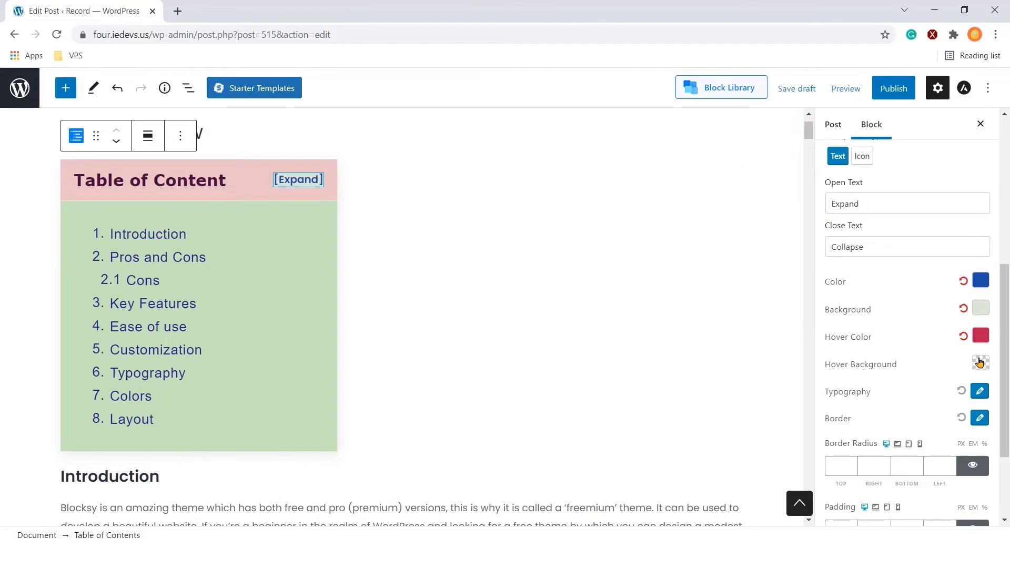
pyautogui.click(981, 363)
pyautogui.click(932, 327)
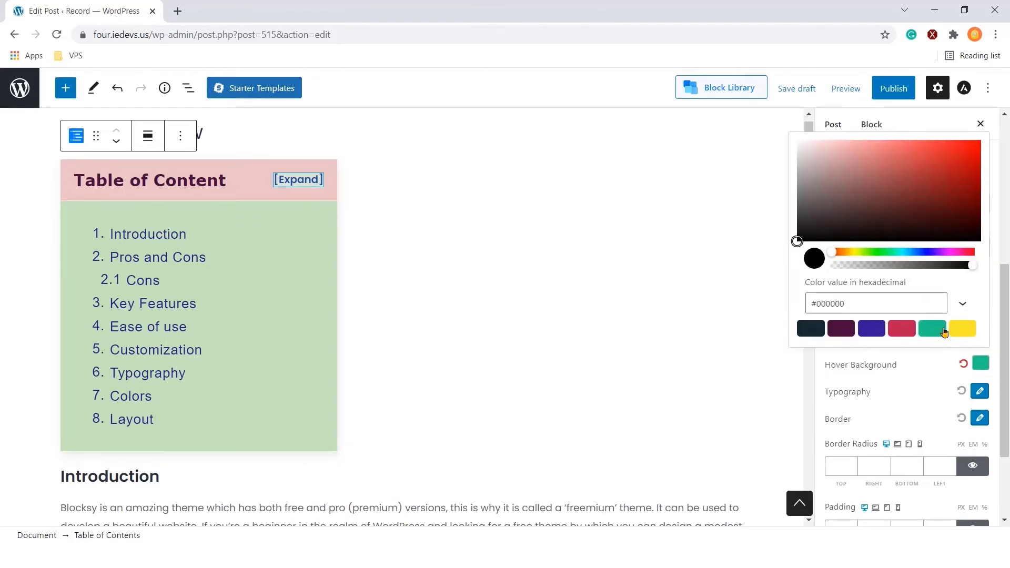
pyautogui.click(922, 366)
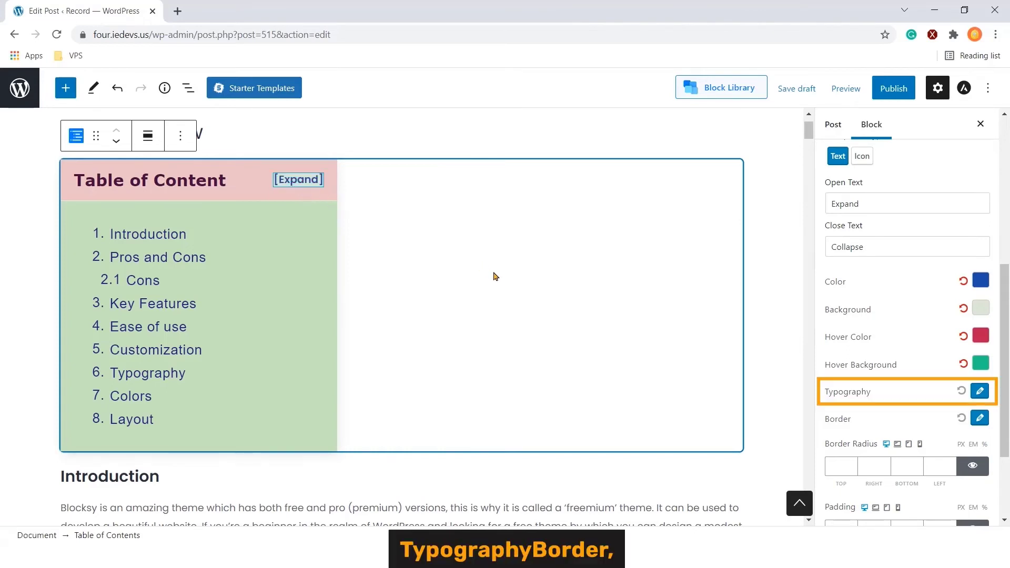
# Set the toggle font to Tahoma, size 17, line height 24.
pyautogui.click(980, 391)
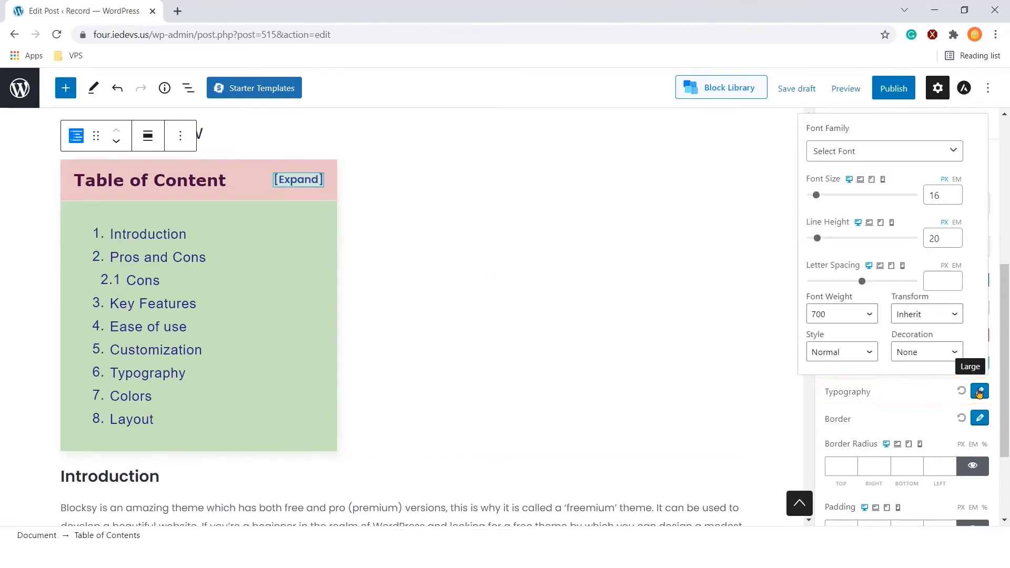
pyautogui.click(852, 153)
pyautogui.click(841, 222)
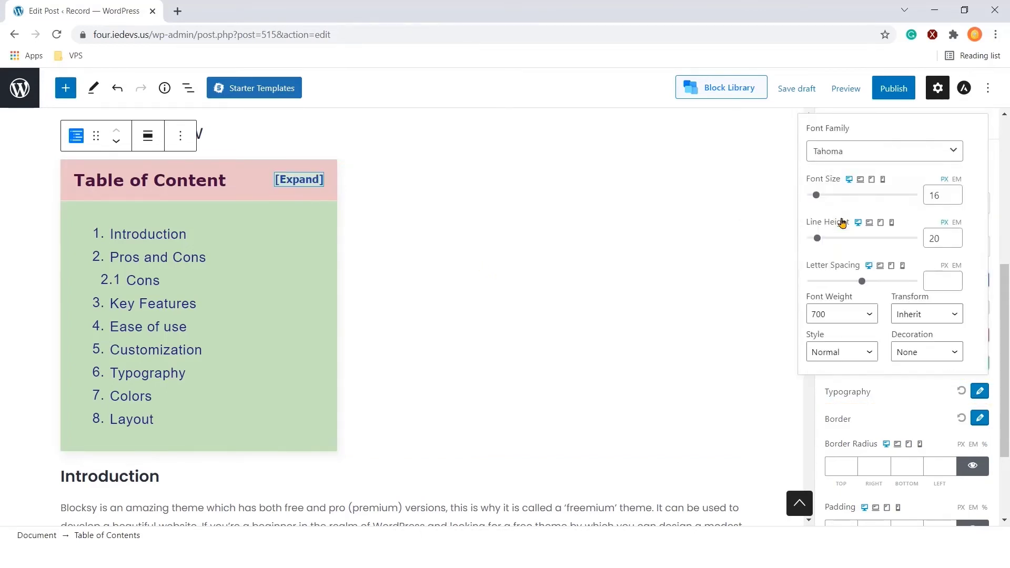
pyautogui.moveTo(816, 196); pyautogui.dragTo(817, 195)
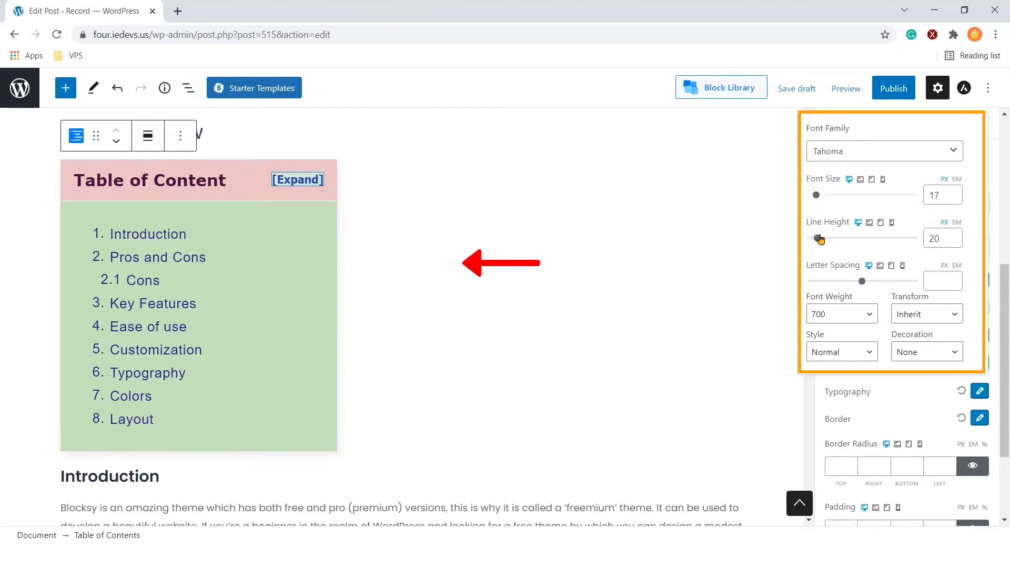
pyautogui.moveTo(819, 239); pyautogui.dragTo(819, 239)
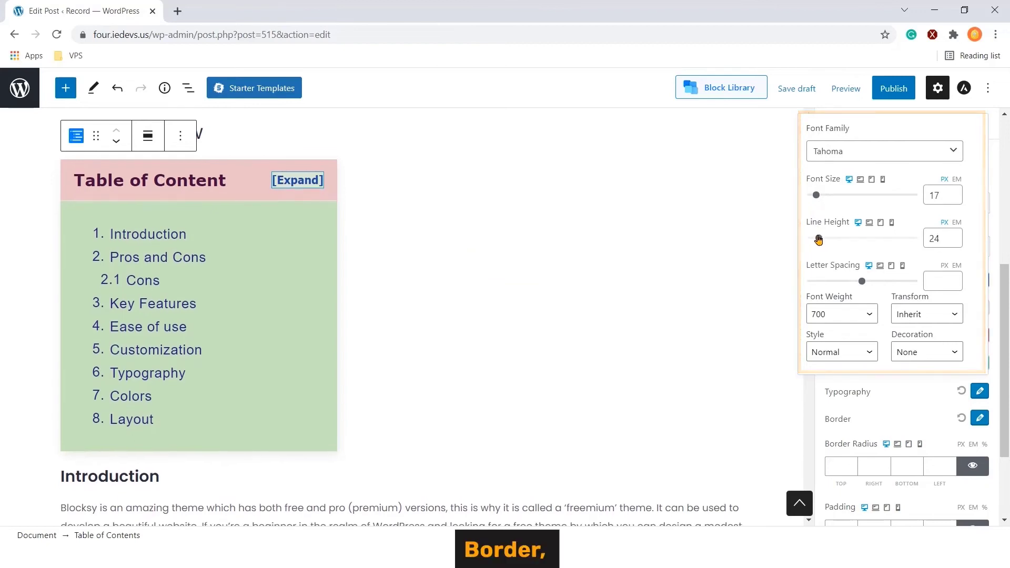
pyautogui.click(898, 393)
# Keep the toggle border Solid and set its top border radius to 1.
pyautogui.scroll(-1, 952, 387)
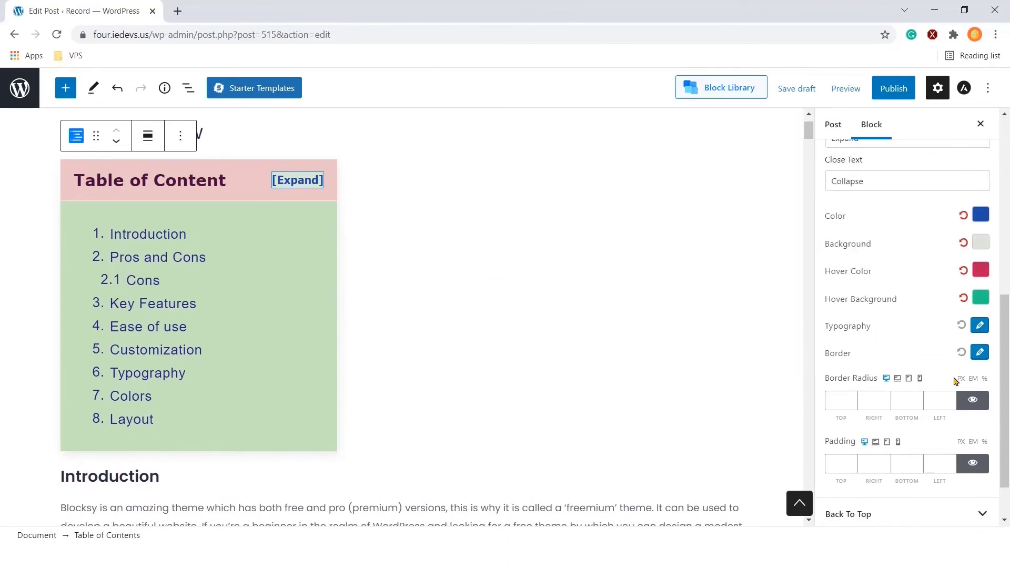
pyautogui.click(980, 353)
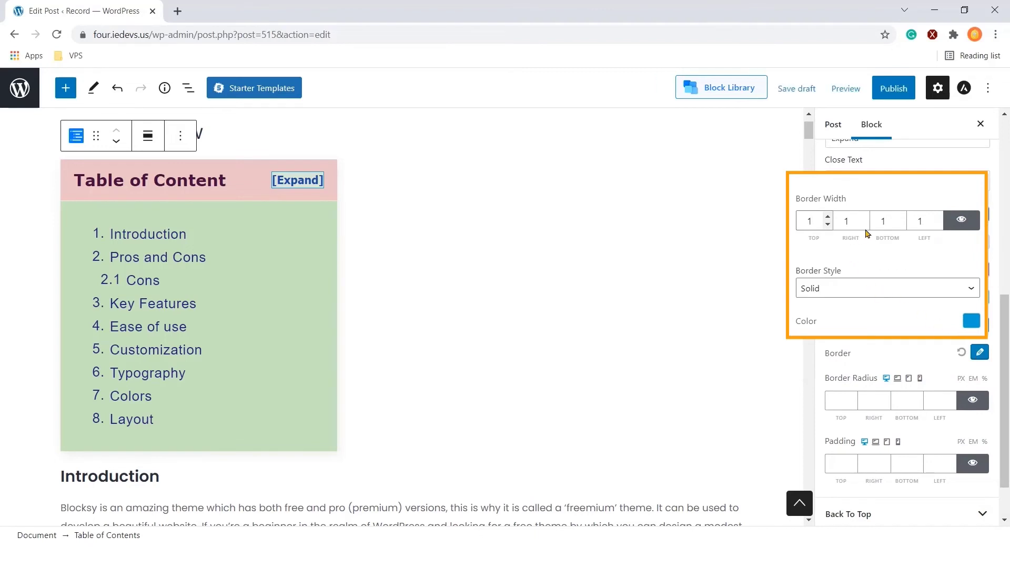
pyautogui.click(878, 291)
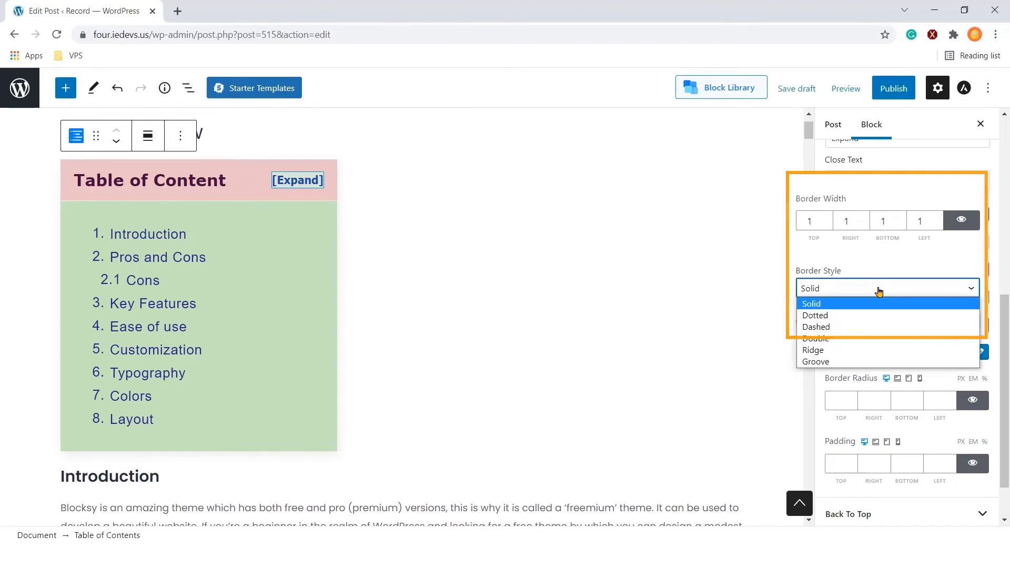
pyautogui.click(878, 291)
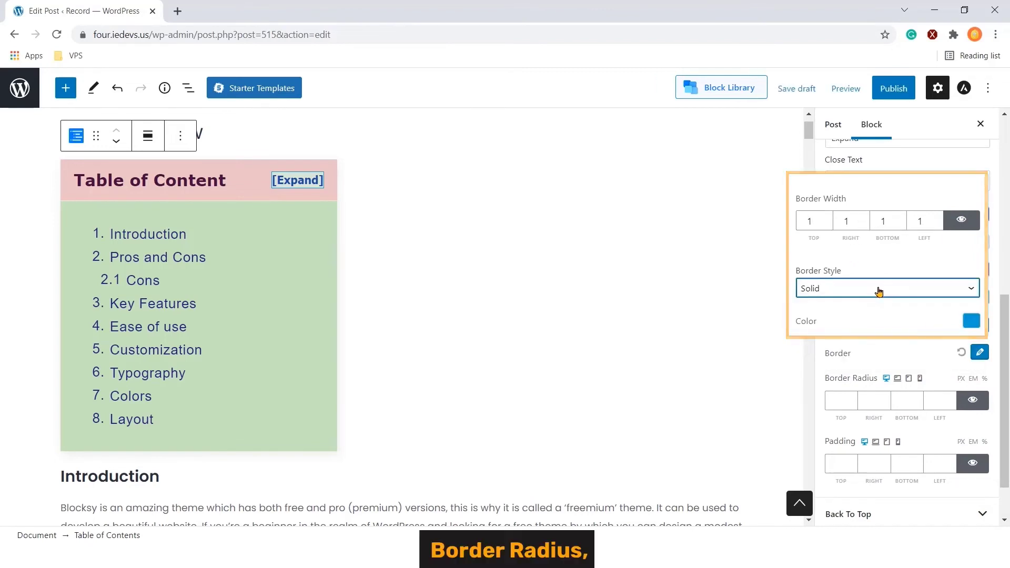
pyautogui.click(901, 344)
pyautogui.scroll(-2, 890, 340)
pyautogui.click(853, 339)
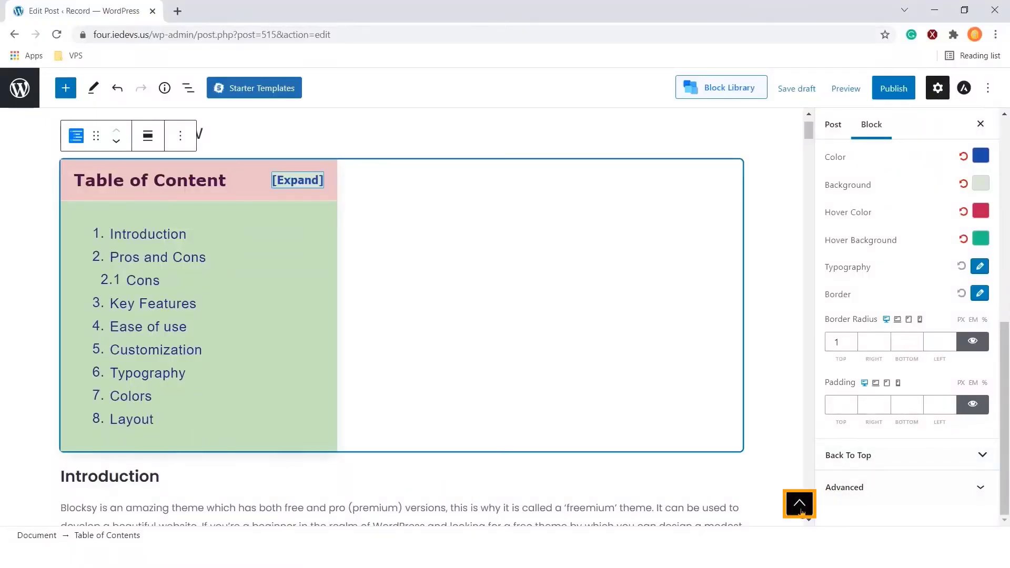
# Place the back-to-top button on the right and give it a caret icon.
pyautogui.click(863, 470)
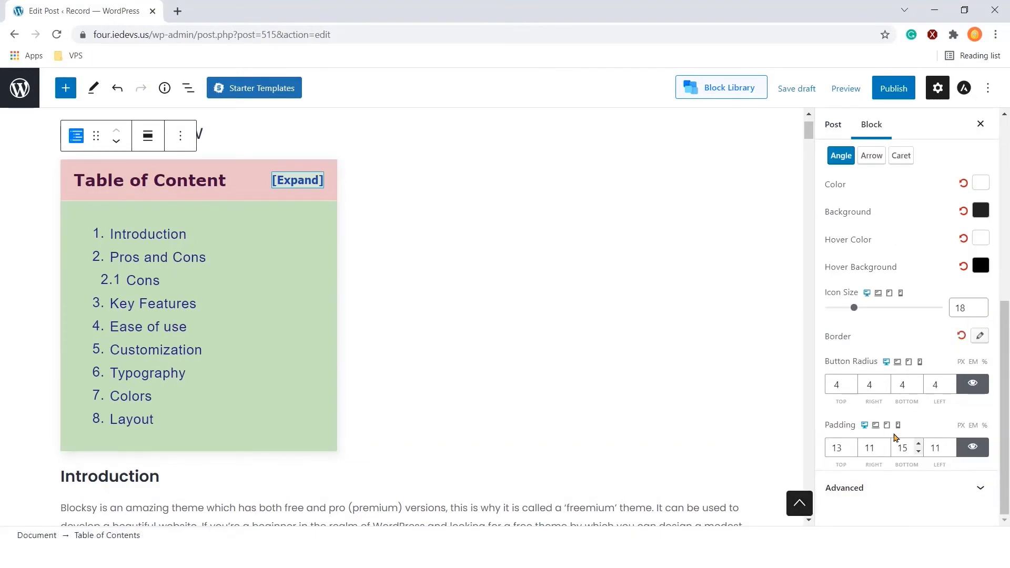
pyautogui.scroll(3, 926, 387)
pyautogui.scroll(1, 942, 347)
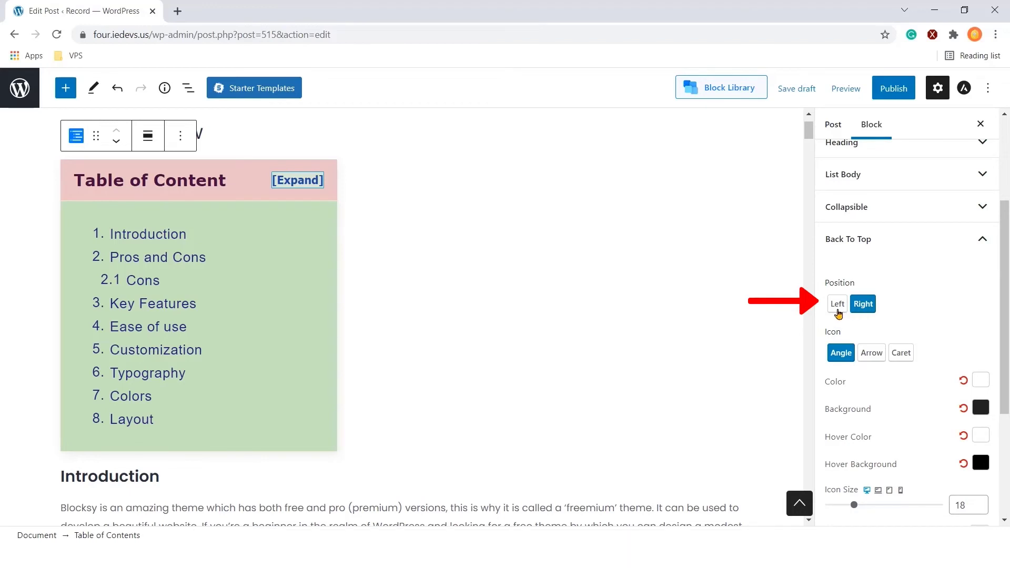
pyautogui.click(838, 305)
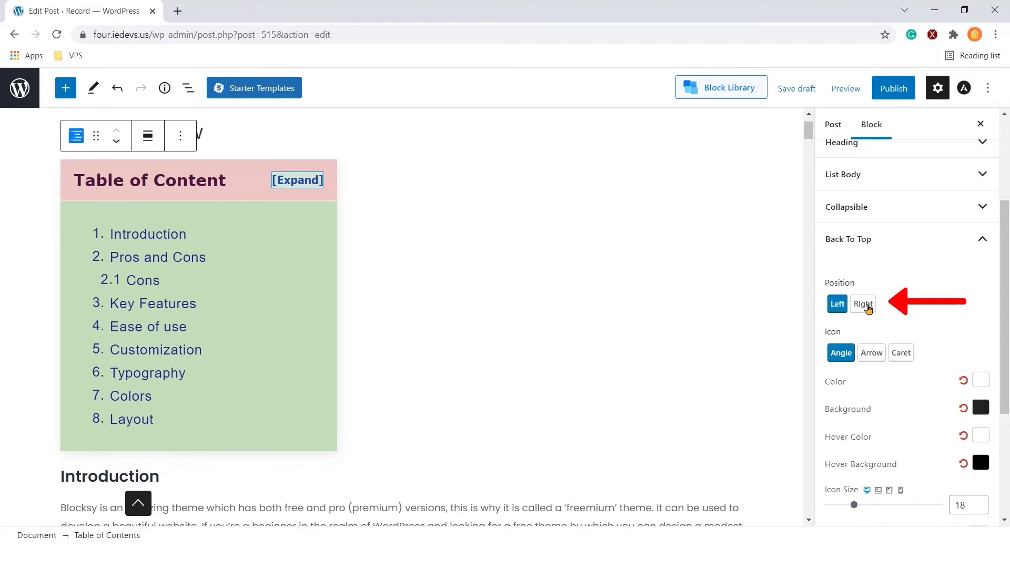
pyautogui.click(866, 306)
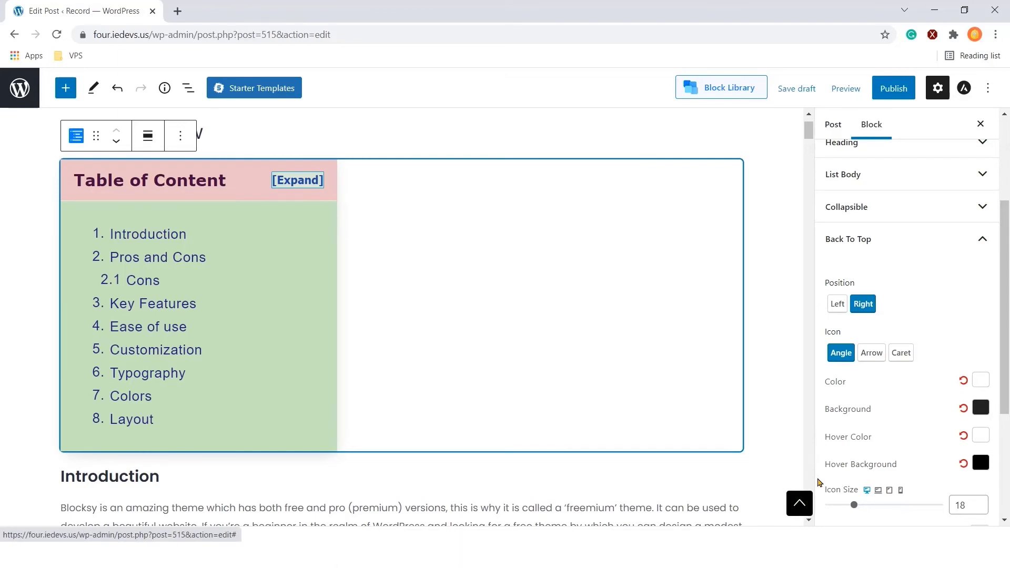
pyautogui.click(877, 356)
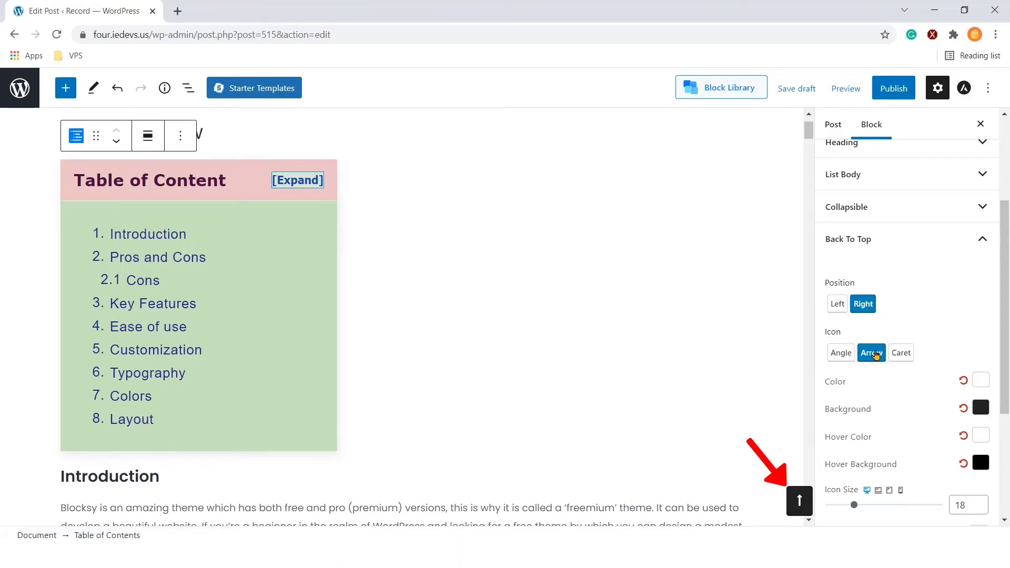
pyautogui.click(903, 358)
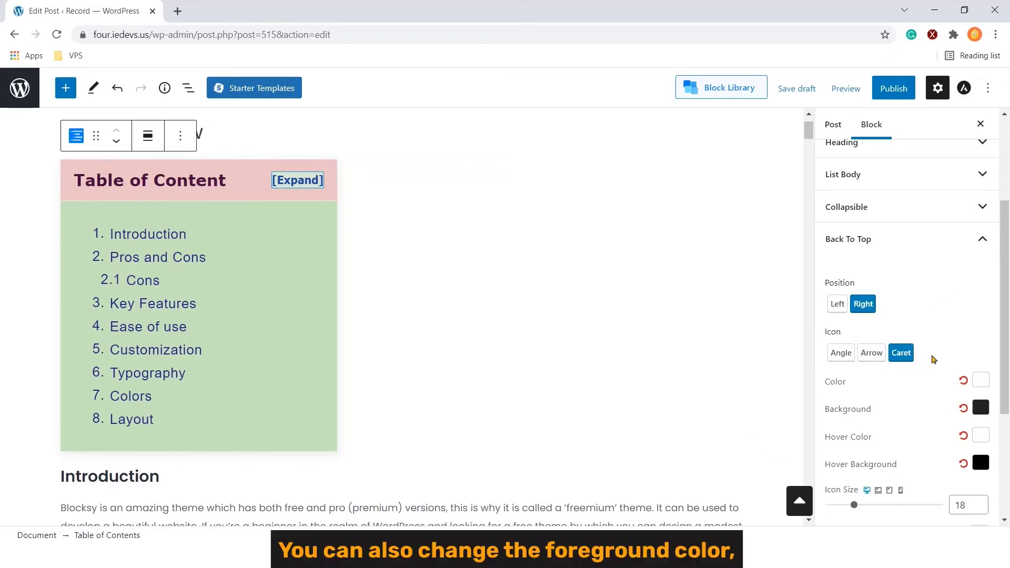
# Color the back-to-top icon yellow on a dark purple button background.
pyautogui.click(981, 386)
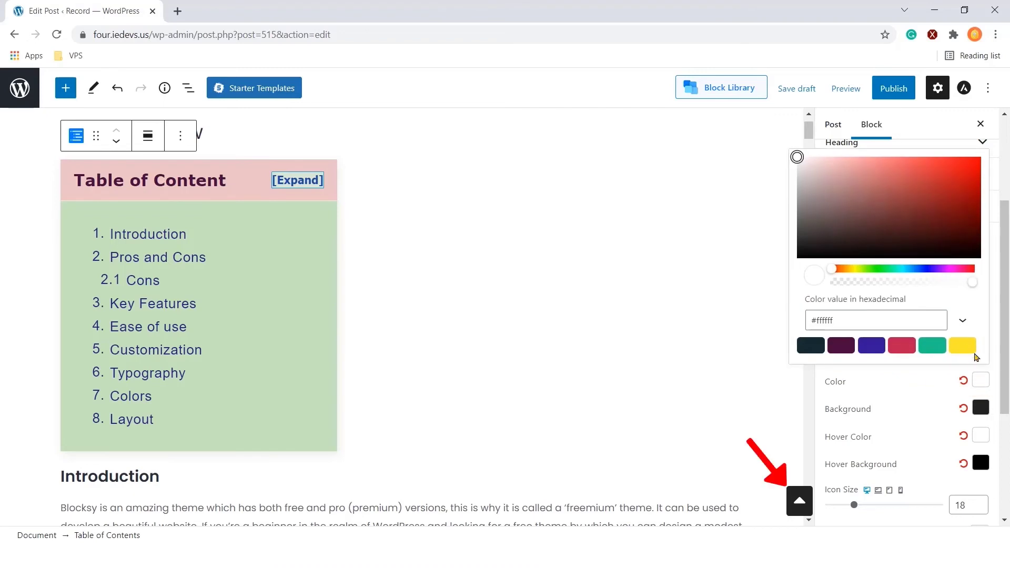
pyautogui.click(967, 348)
pyautogui.click(921, 382)
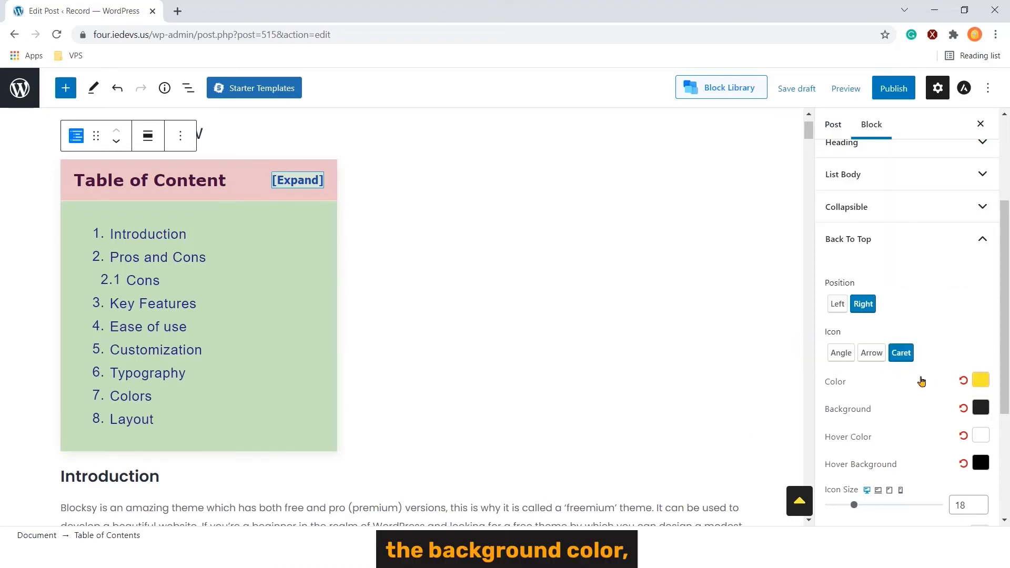
pyautogui.click(981, 410)
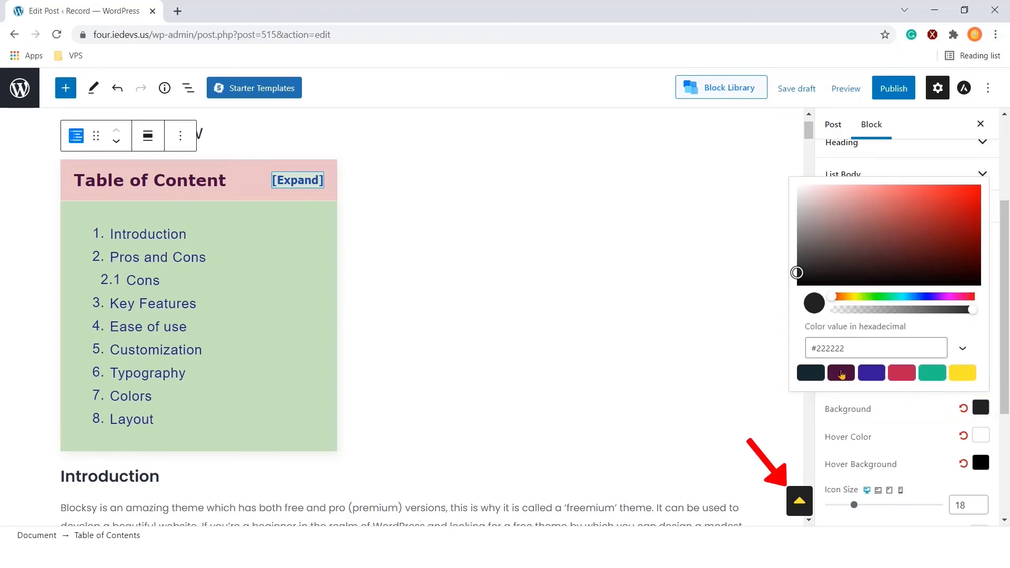
pyautogui.click(843, 372)
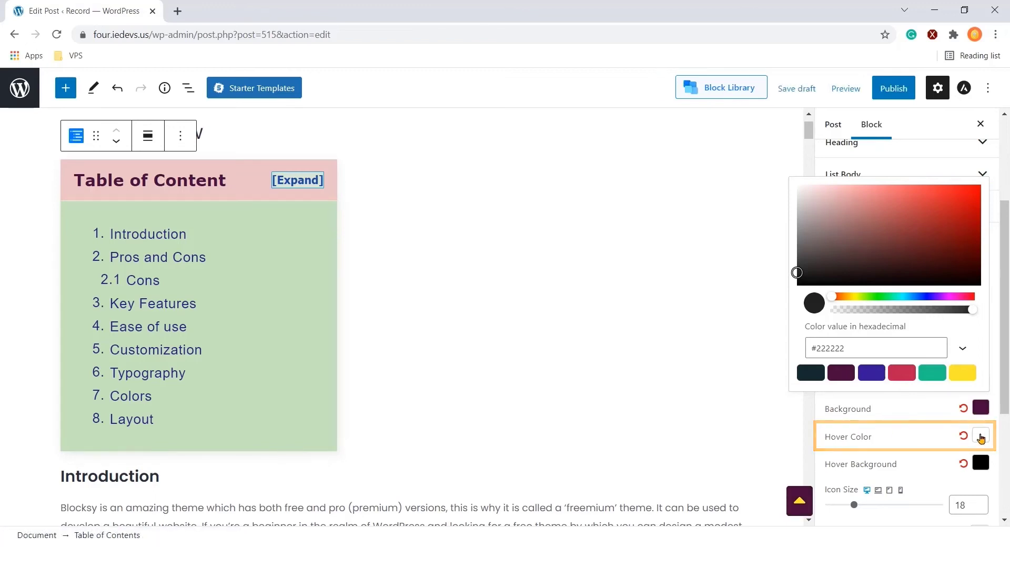
# Make the button's hover state a green icon on an indigo background.
pyautogui.click(980, 435)
pyautogui.click(877, 324)
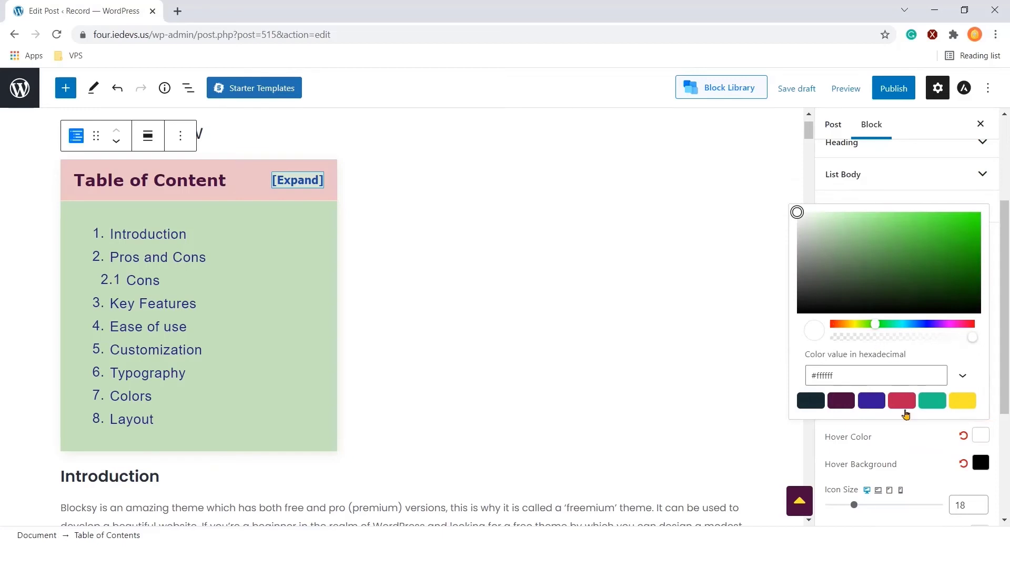
pyautogui.click(974, 440)
pyautogui.click(980, 436)
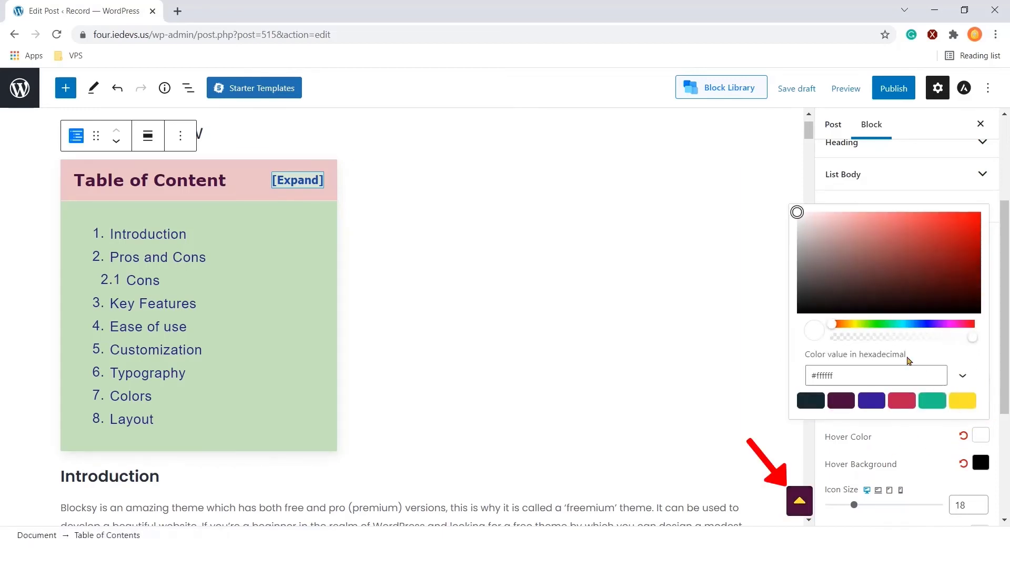
pyautogui.click(884, 329)
pyautogui.click(980, 436)
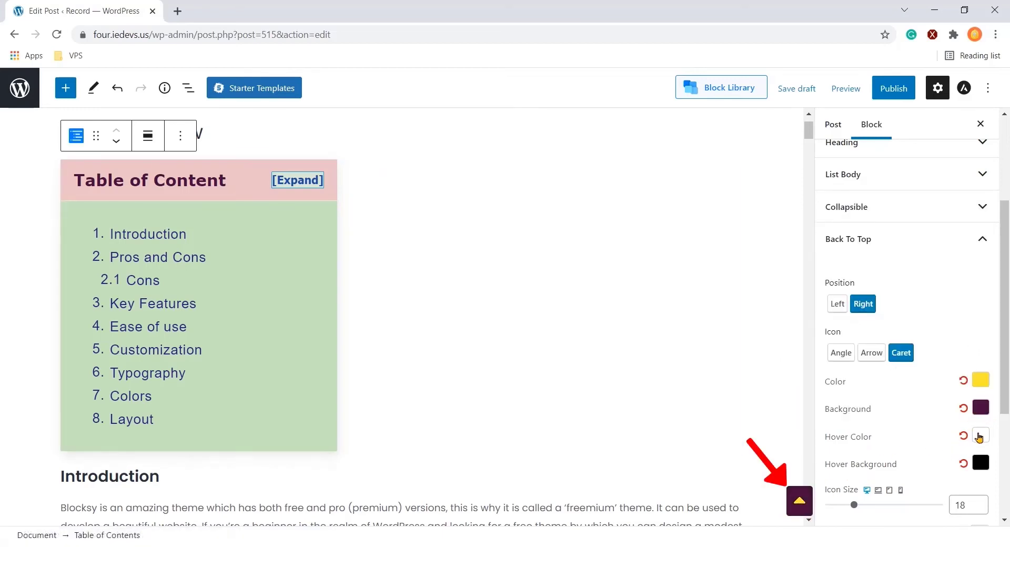
pyautogui.click(980, 435)
pyautogui.click(933, 401)
pyautogui.click(914, 438)
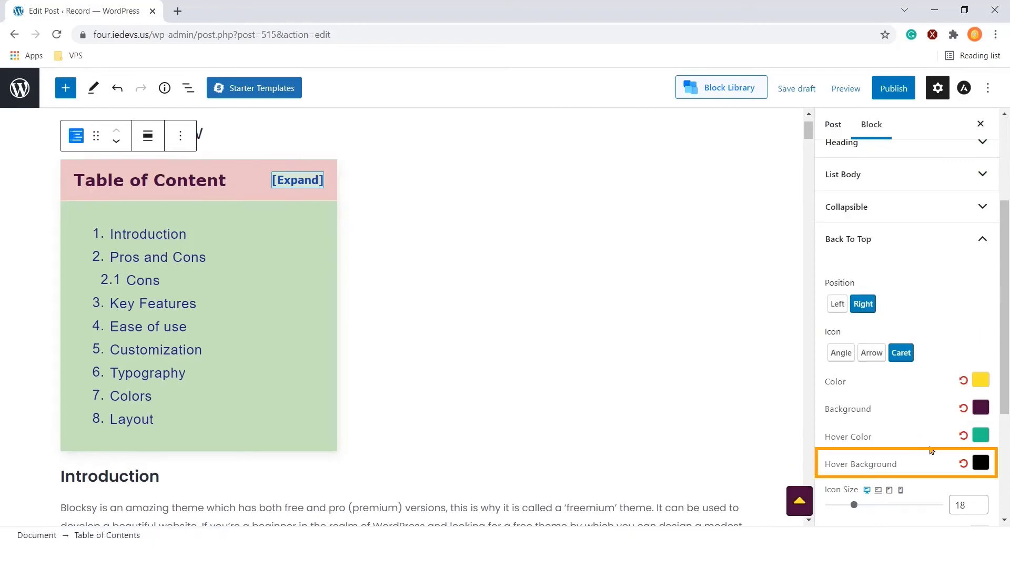
pyautogui.click(985, 466)
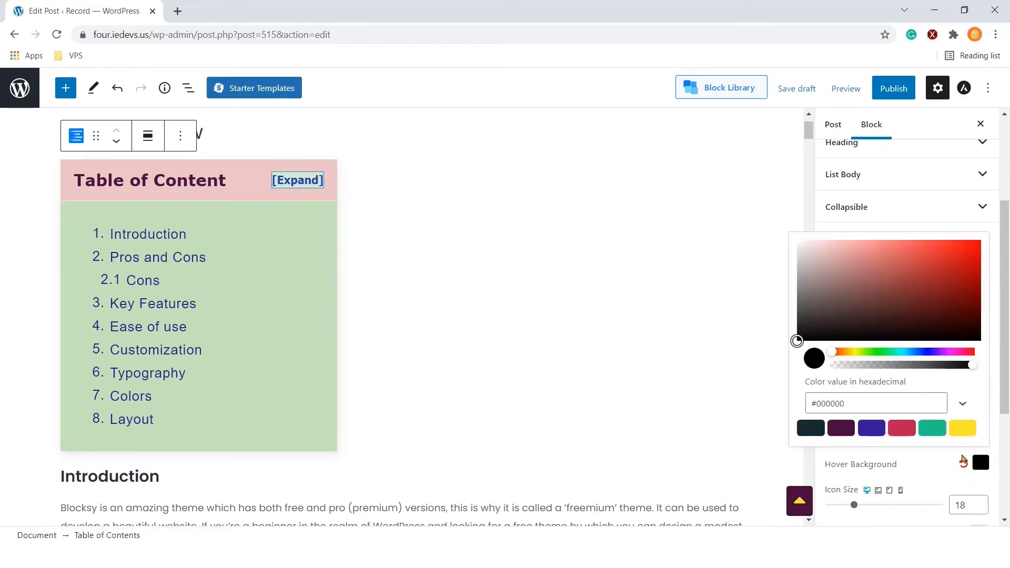
pyautogui.click(872, 429)
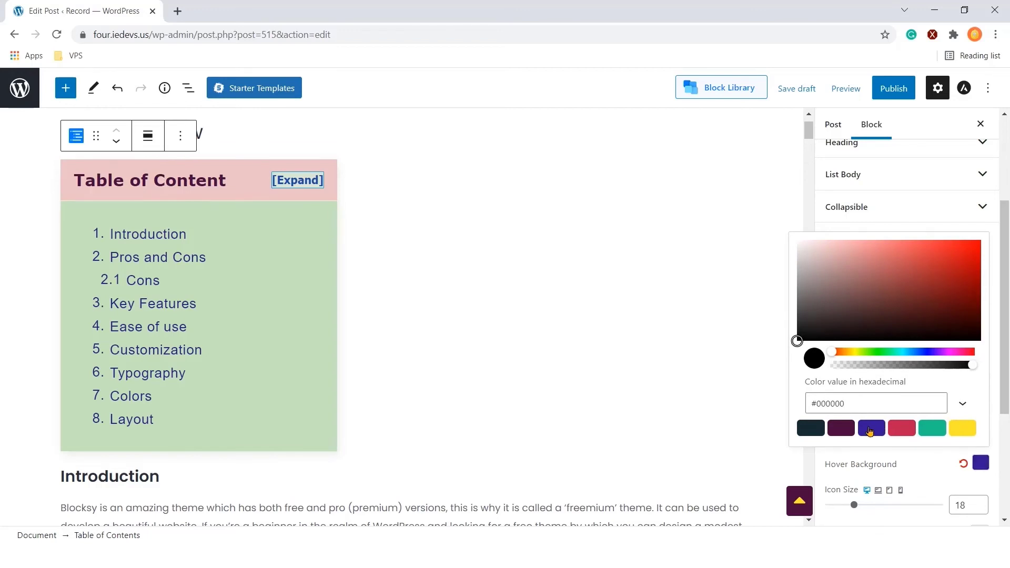
pyautogui.click(925, 461)
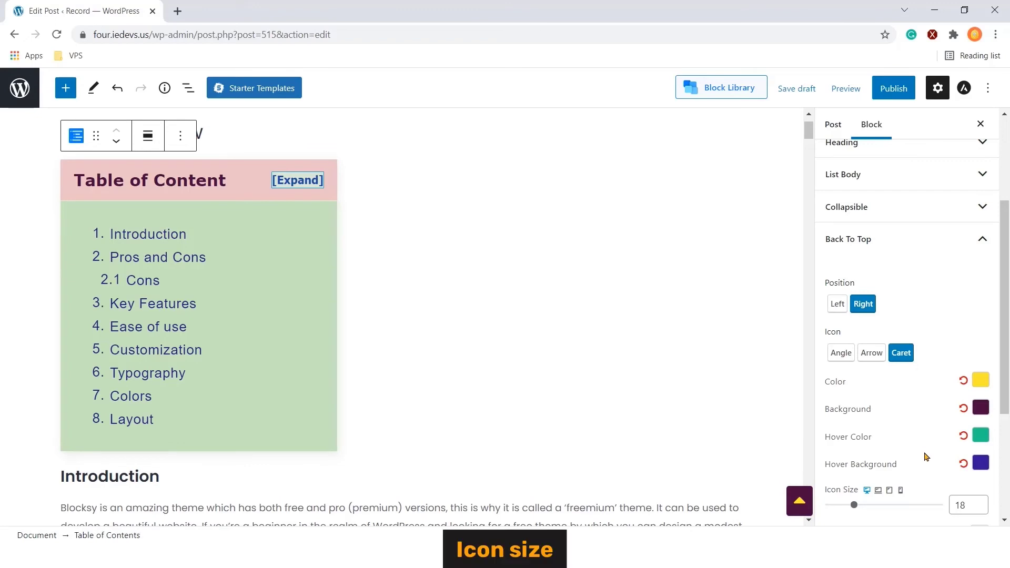
# Enlarge the back-to-top icon to size 29 and set every corner radius to 5.
pyautogui.scroll(-3, 927, 452)
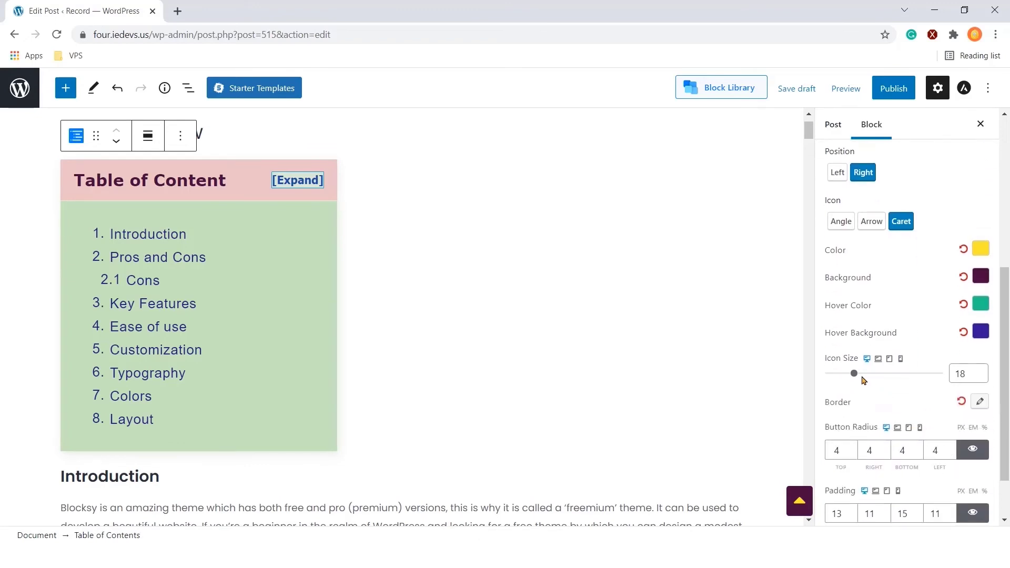
pyautogui.moveTo(856, 375); pyautogui.dragTo(870, 374)
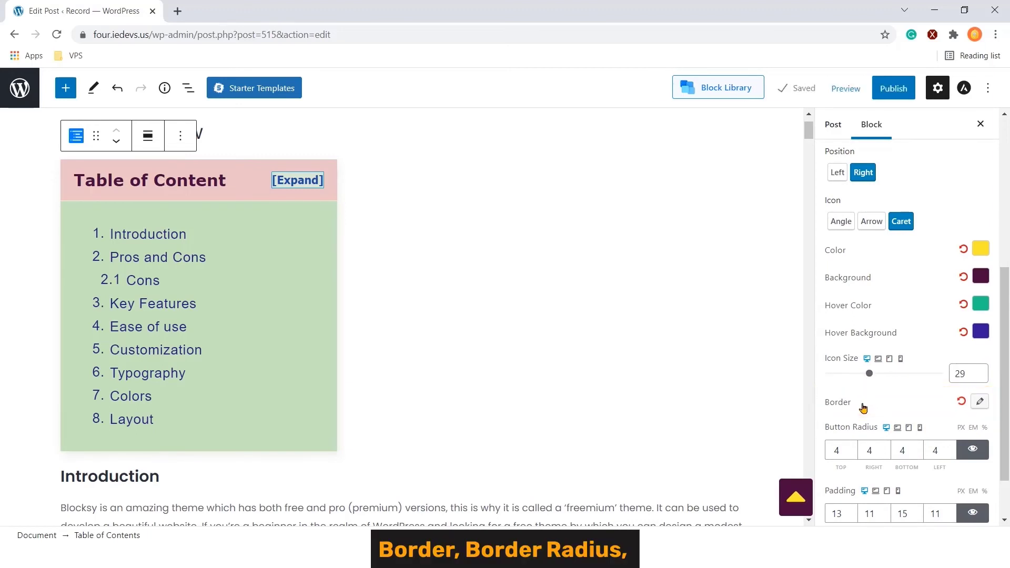
pyautogui.scroll(-2, 864, 407)
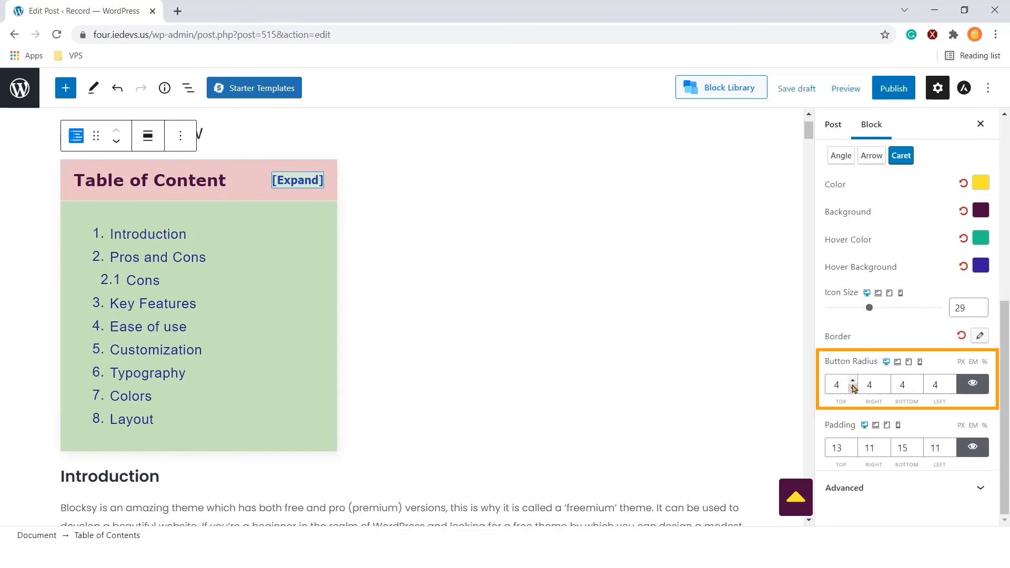
pyautogui.click(886, 380)
pyautogui.click(919, 380)
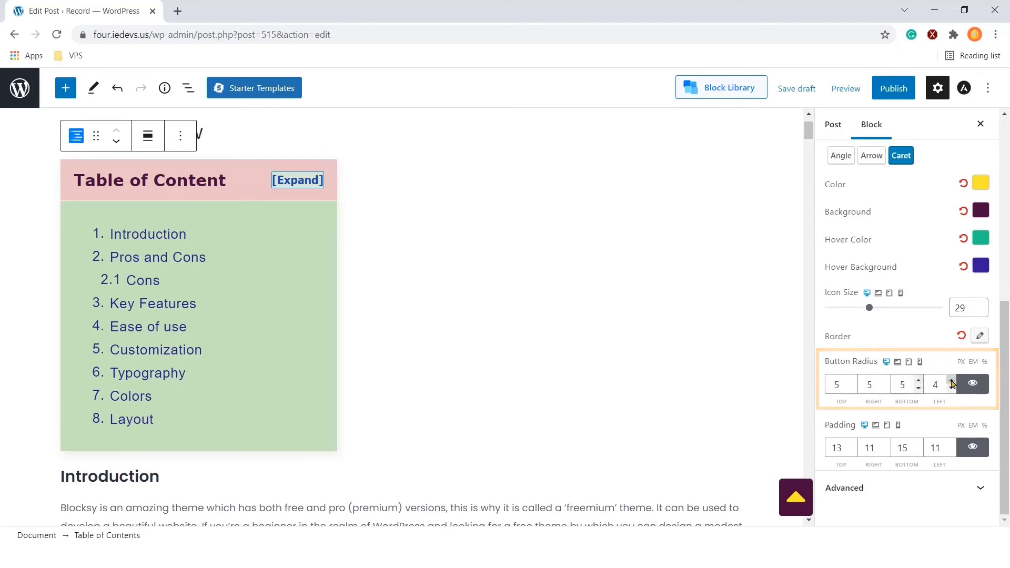
pyautogui.click(952, 380)
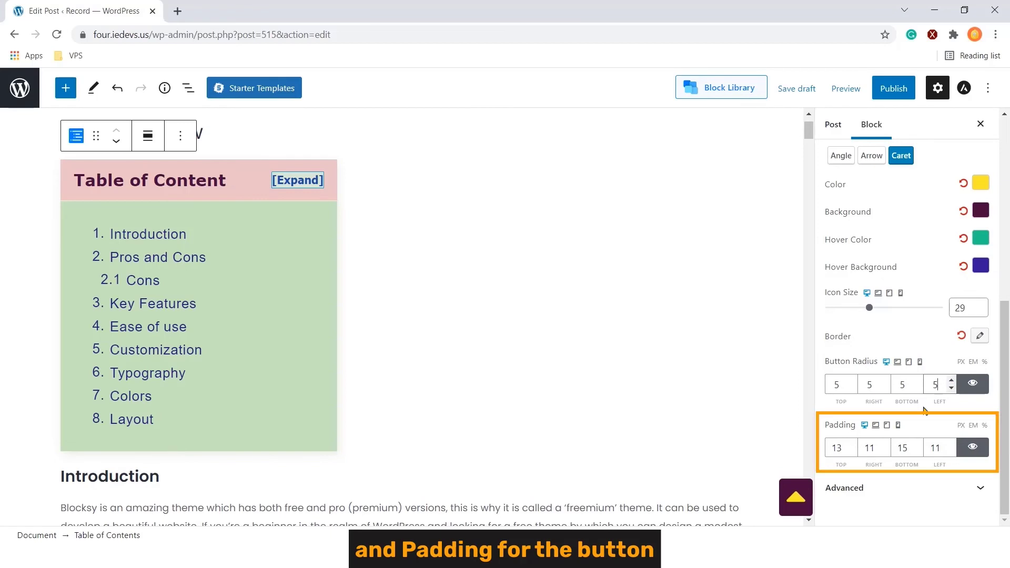
# Increase the back-to-top button's padding to 25, 25, 27 and 27.
pyautogui.click(854, 444)
pyautogui.moveTo(854, 443); pyautogui.dragTo(952, 444)
pyautogui.click(887, 443)
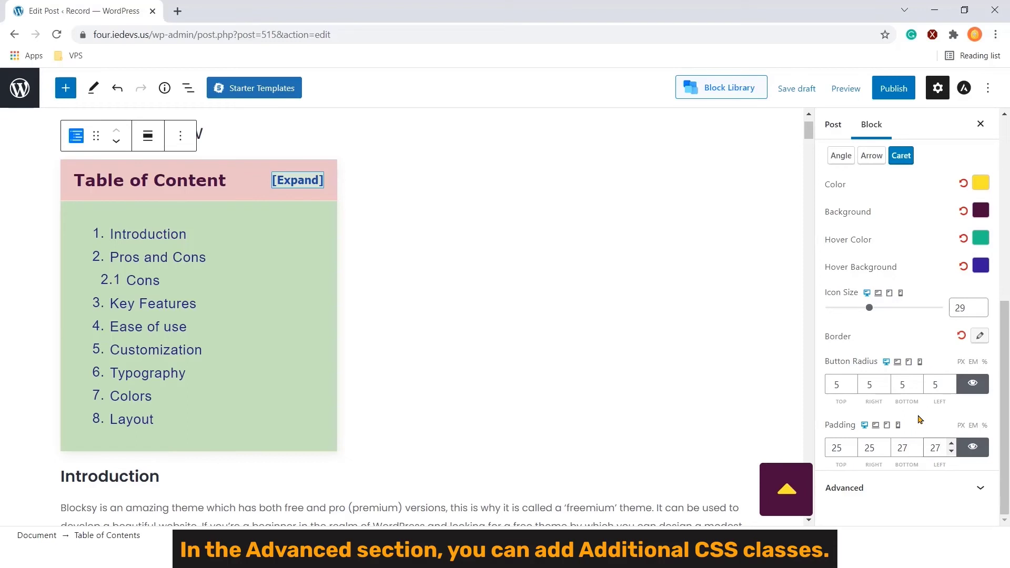
# Show the Table of Contents block's Advanced General options and raise its z-index.
pyautogui.click(959, 487)
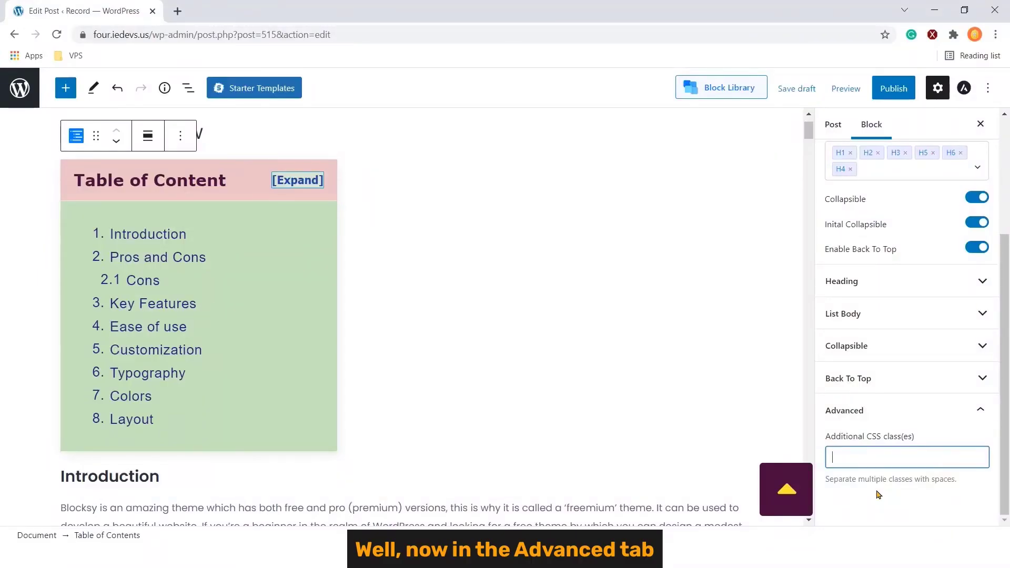
pyautogui.scroll(3, 878, 494)
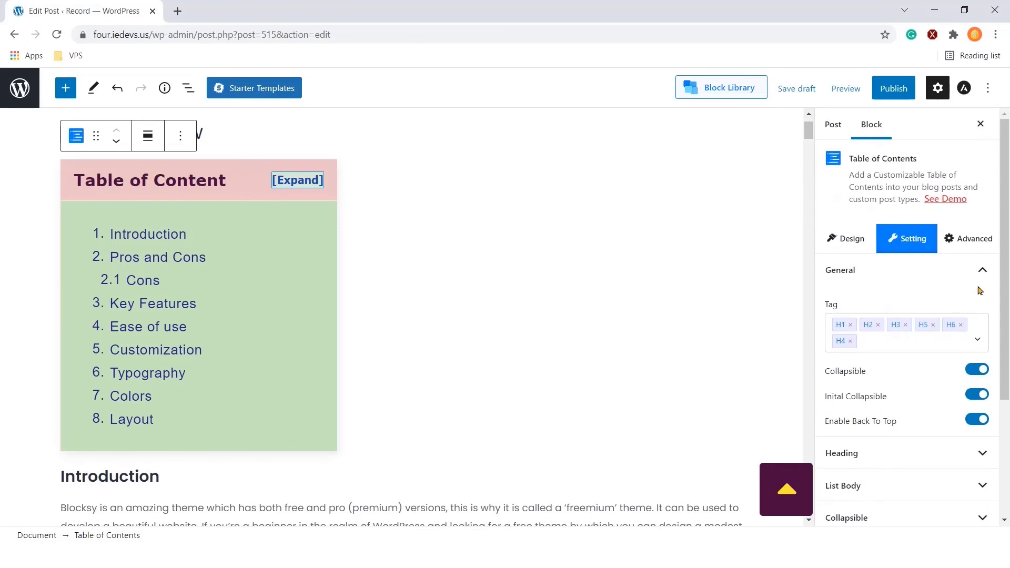
pyautogui.click(978, 243)
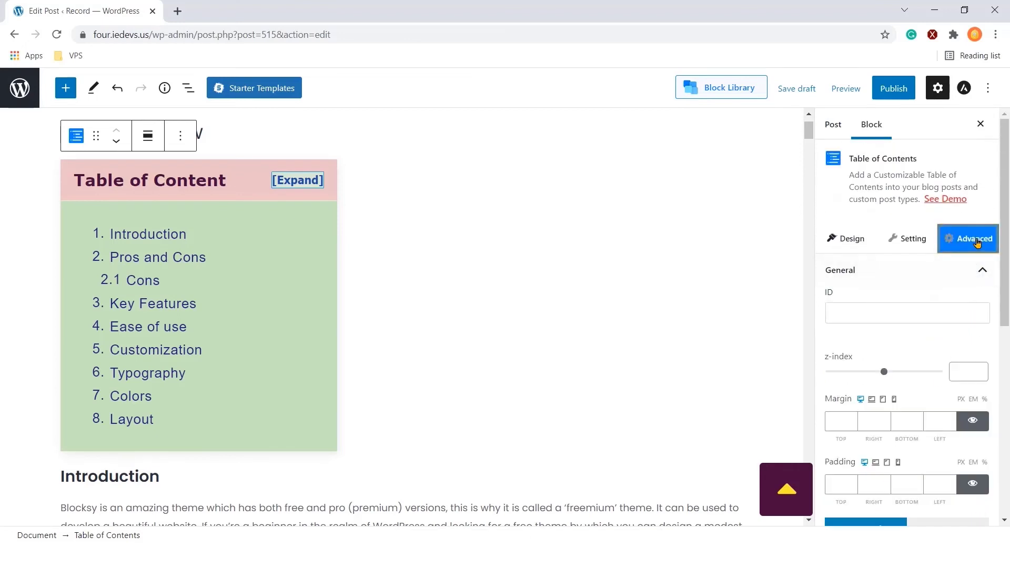
pyautogui.click(975, 275)
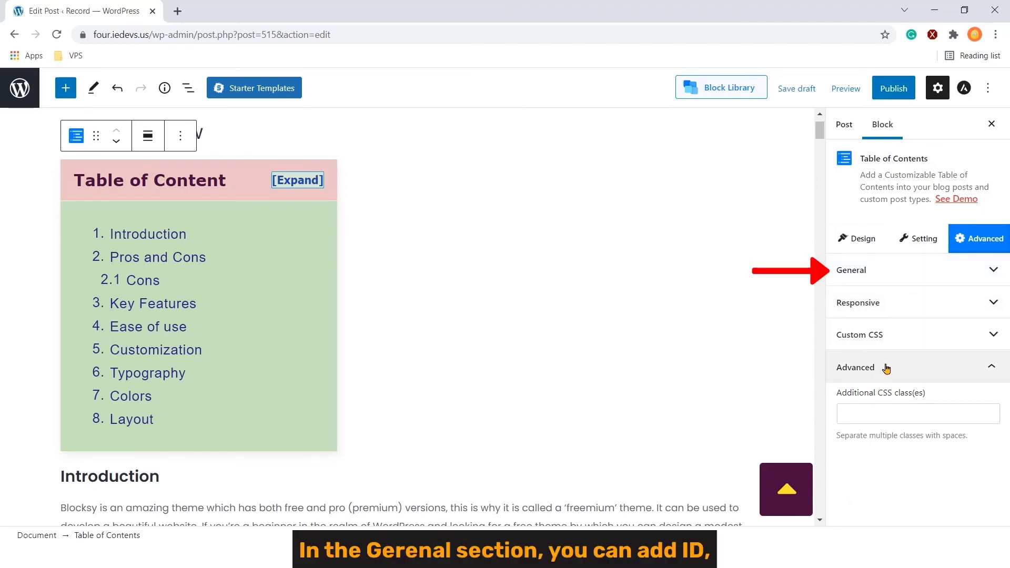
pyautogui.click(904, 272)
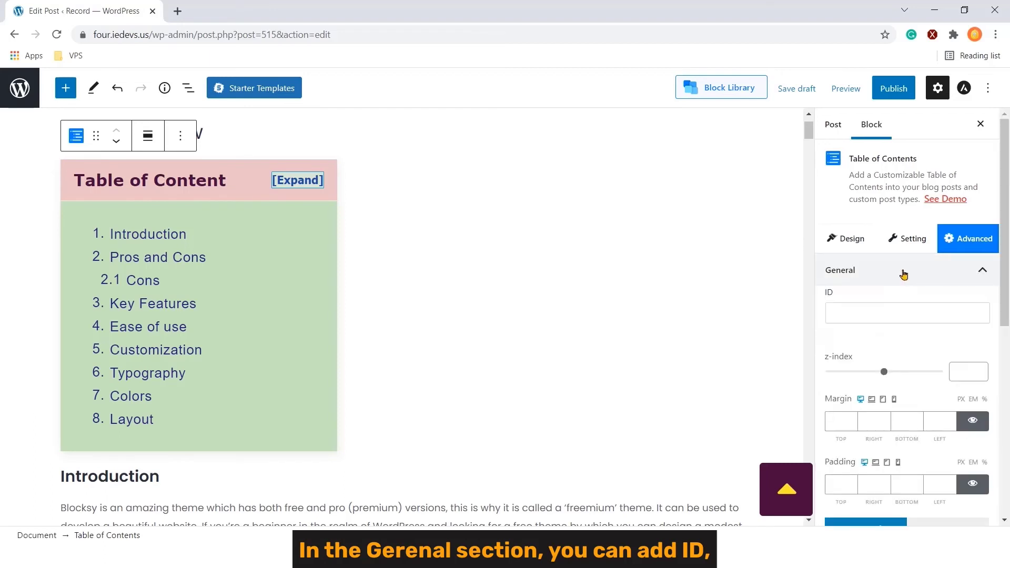
pyautogui.click(865, 311)
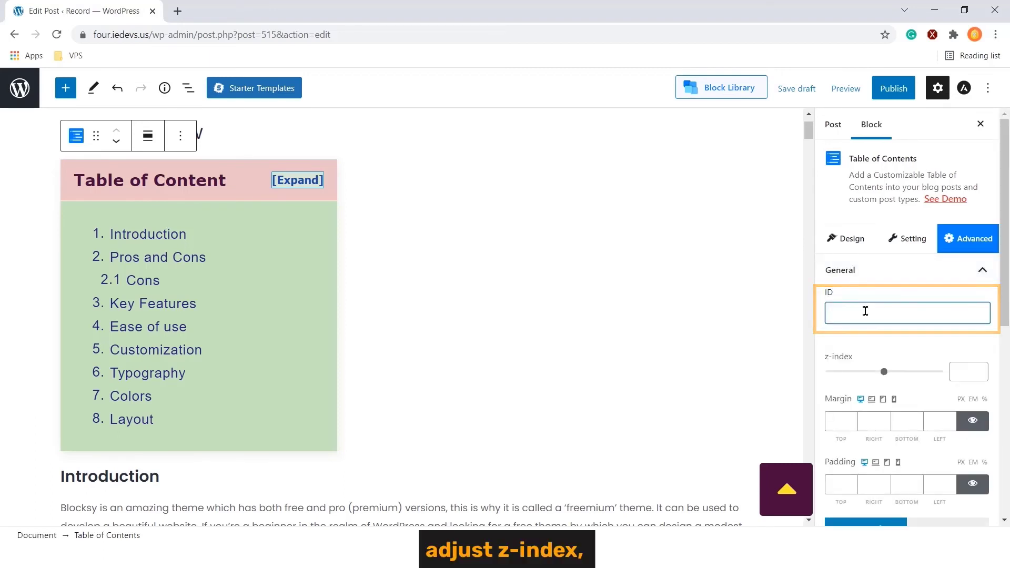
pyautogui.moveTo(883, 372)
pyautogui.mouseDown()
pyautogui.moveTo(845, 377)
pyautogui.moveTo(881, 377)
pyautogui.mouseUp()
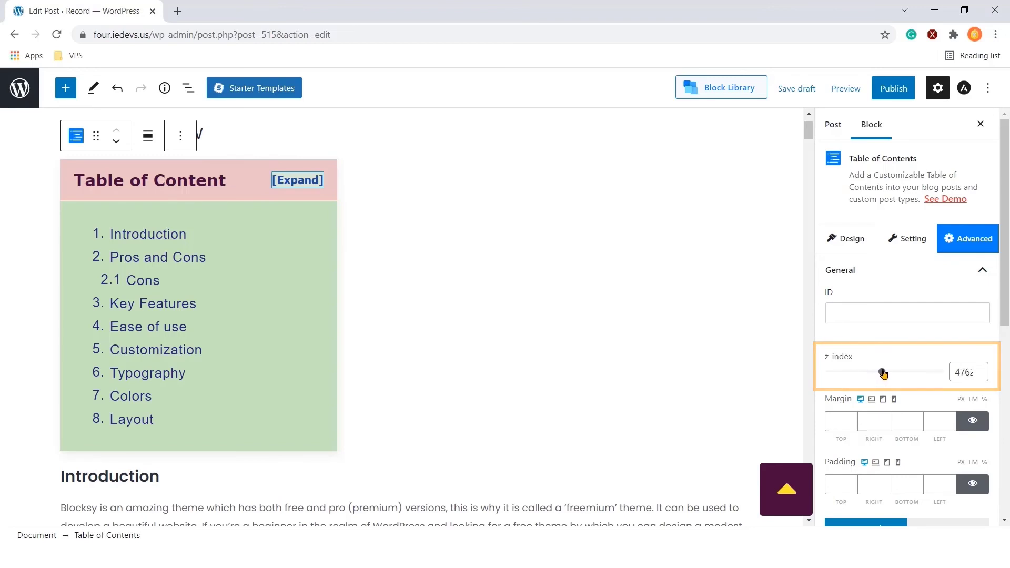
# Go through the block's top, bottom and left margin and padding values.
pyautogui.scroll(-3, 908, 354)
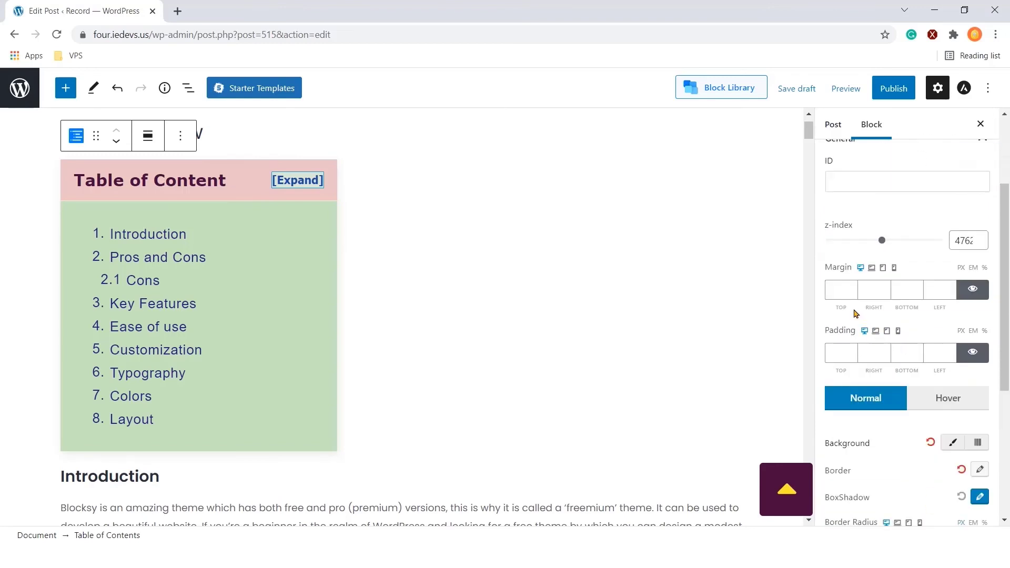
pyautogui.click(848, 289)
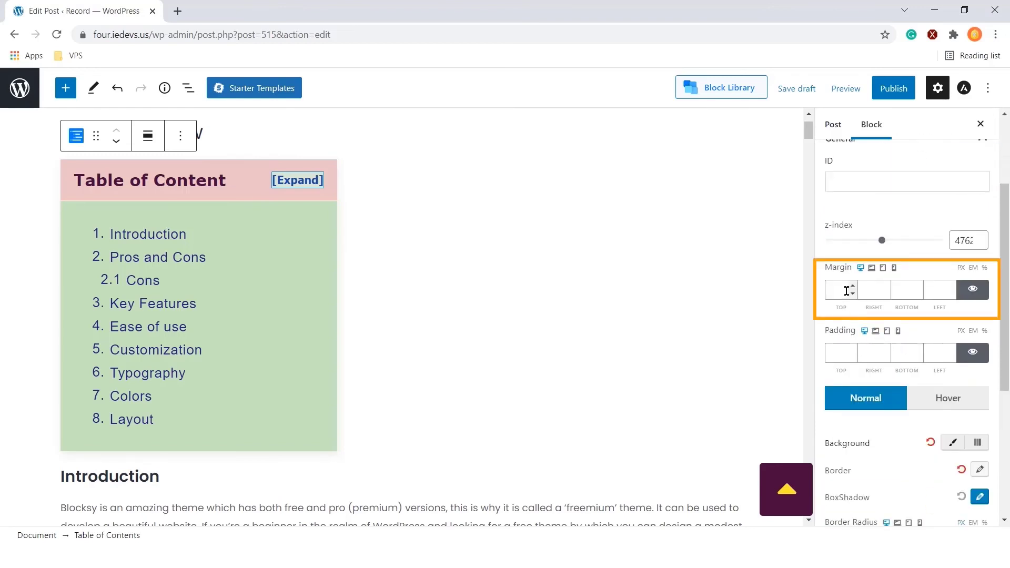
pyautogui.click(907, 289)
pyautogui.click(943, 289)
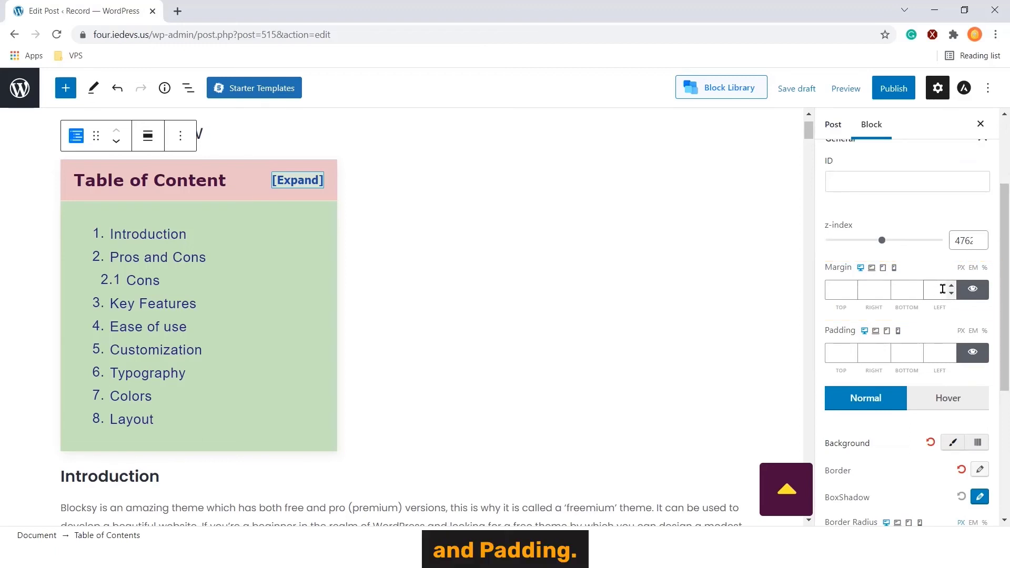
pyautogui.click(845, 353)
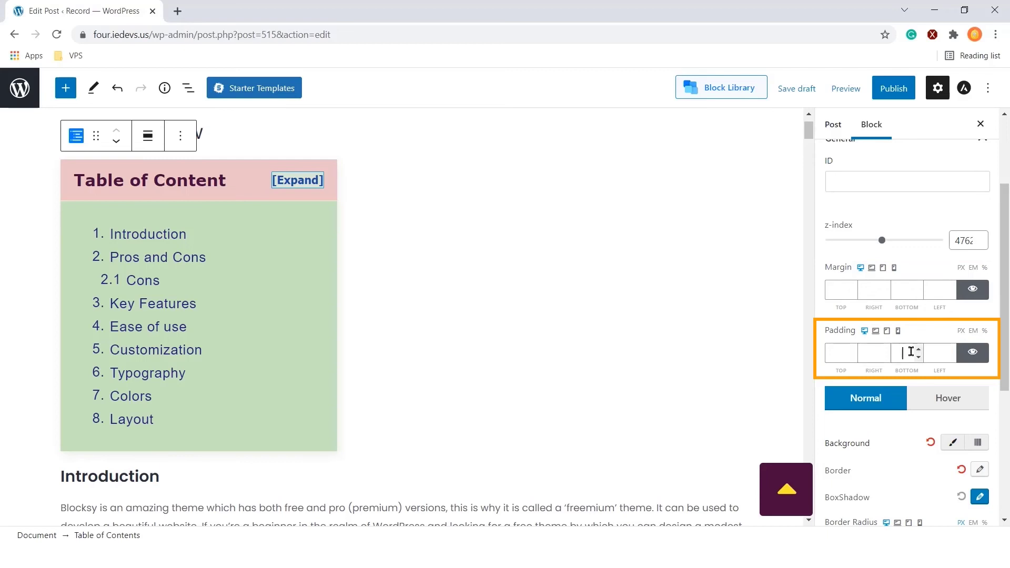
pyautogui.click(943, 352)
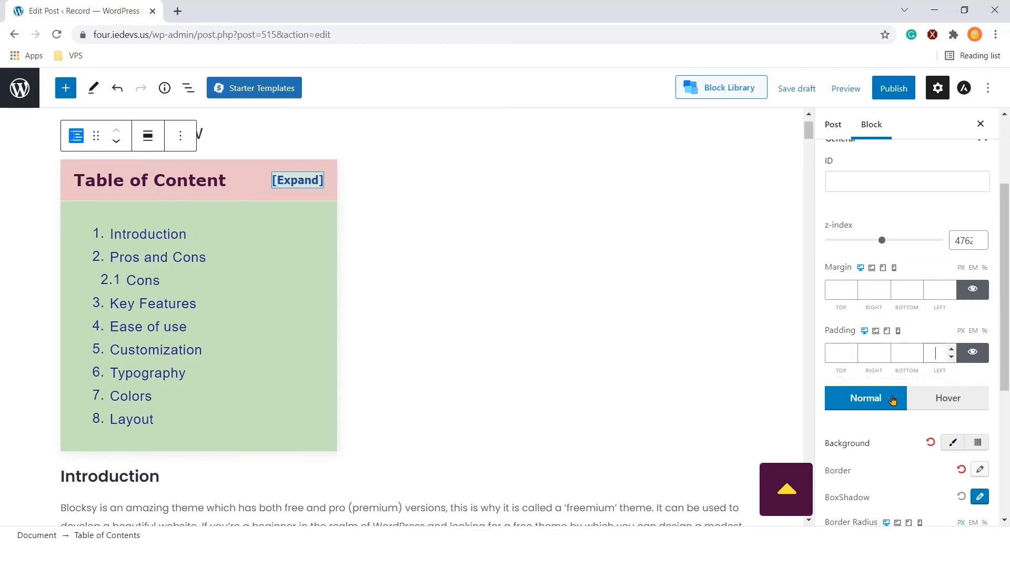
pyautogui.scroll(-2, 890, 400)
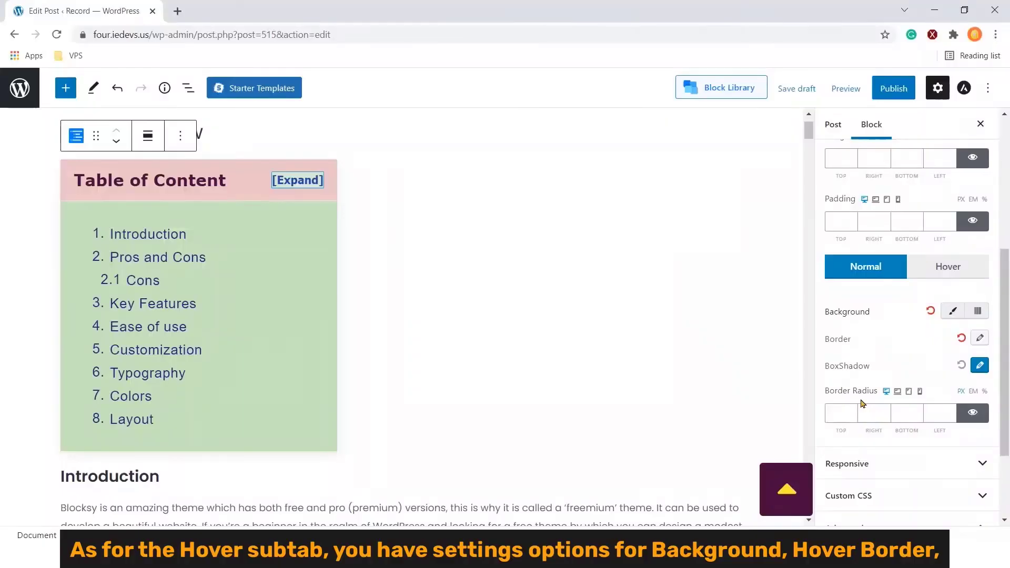
# Show the Table of Contents wrapper's Hover styling and select the left hover radius value.
pyautogui.click(949, 267)
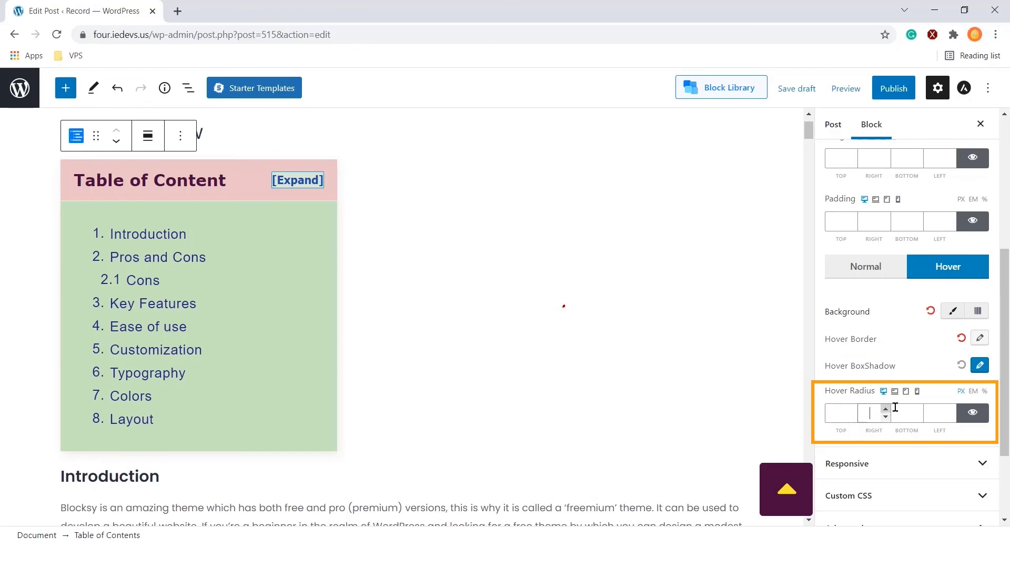
pyautogui.click(931, 403)
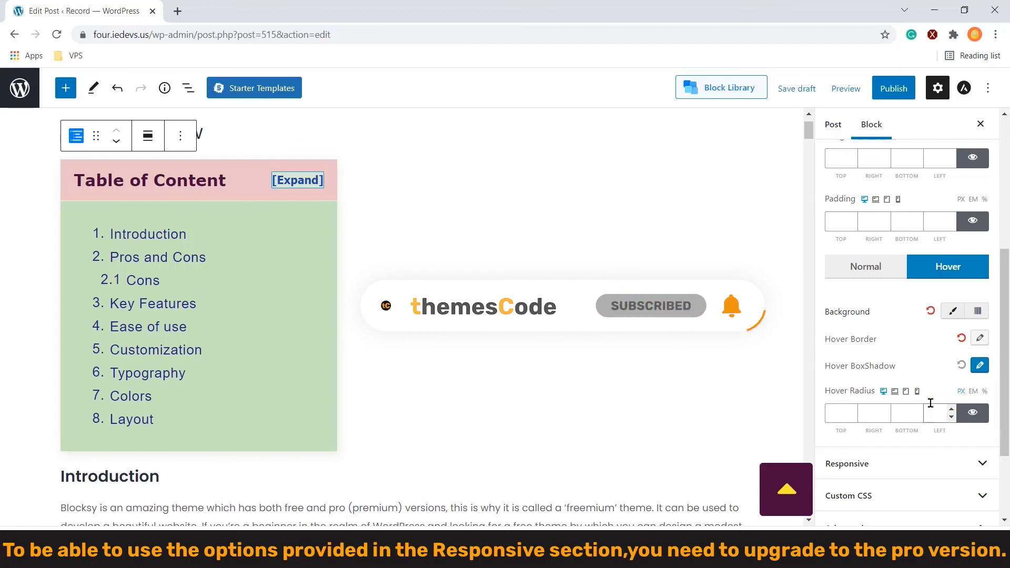
# Expand the Responsive and Custom CSS sections, then select the empty Additional CSS class field.
pyautogui.scroll(-1, 931, 403)
pyautogui.scroll(-1, 931, 403)
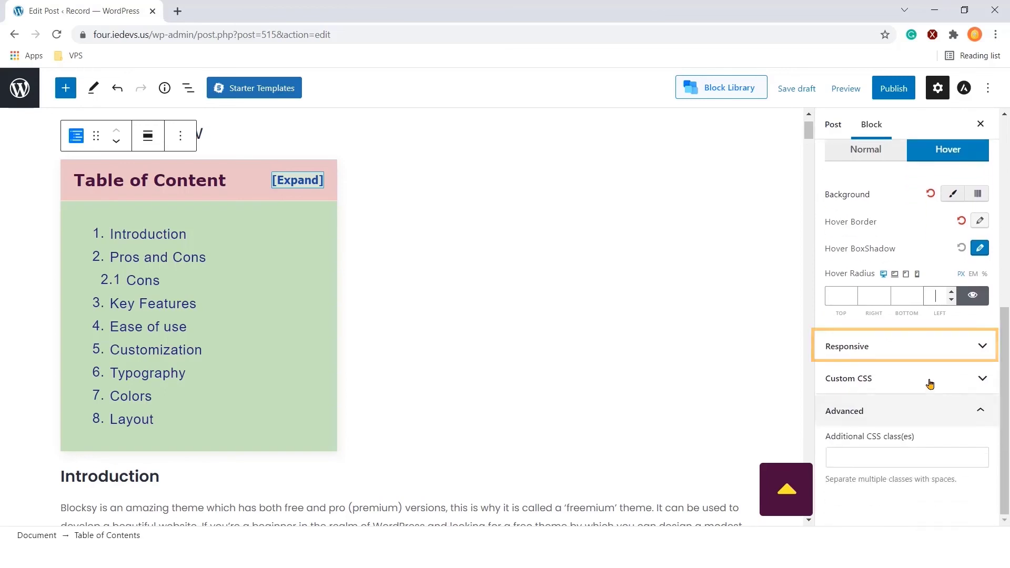
pyautogui.click(940, 347)
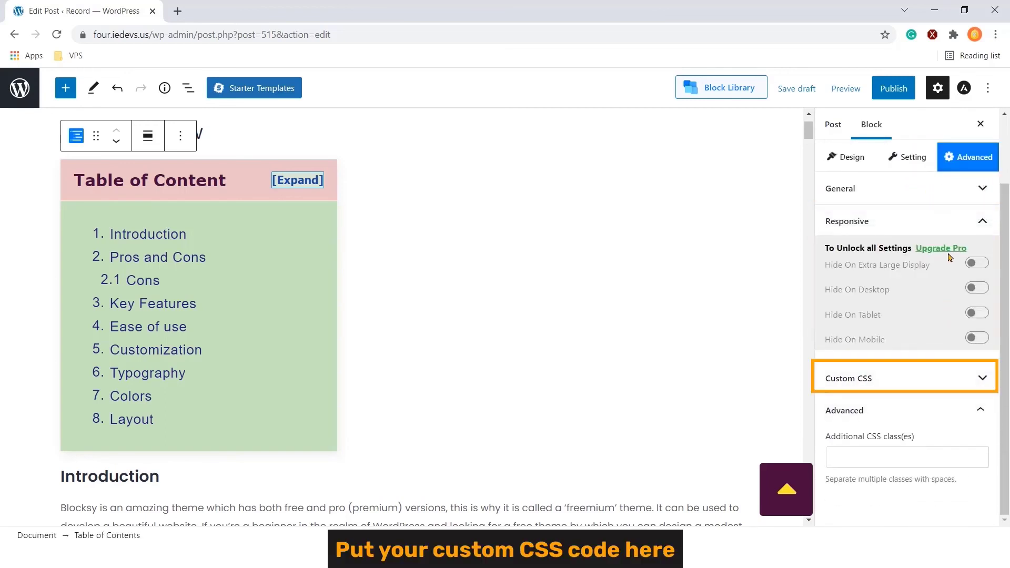
pyautogui.click(909, 374)
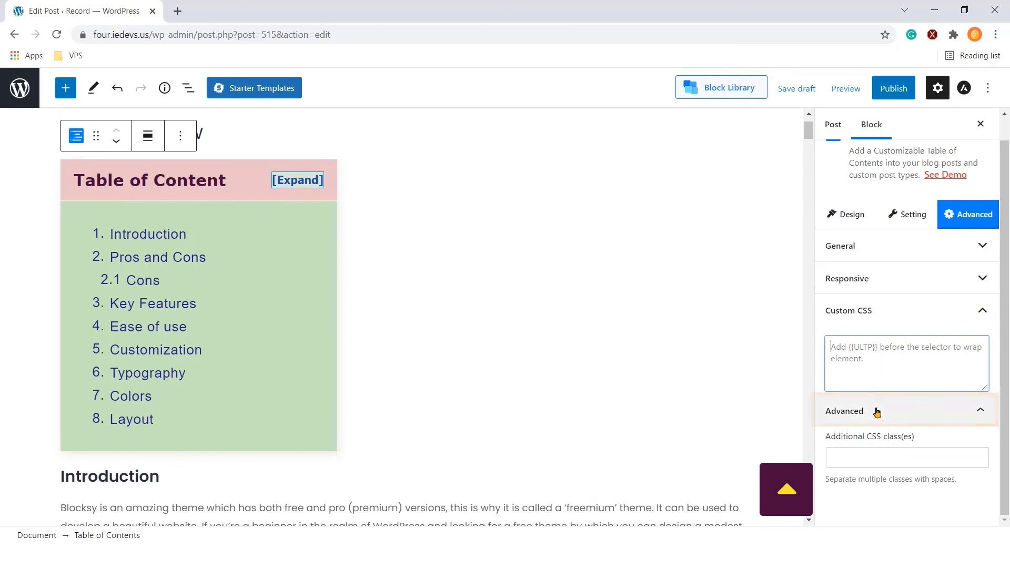
pyautogui.click(858, 454)
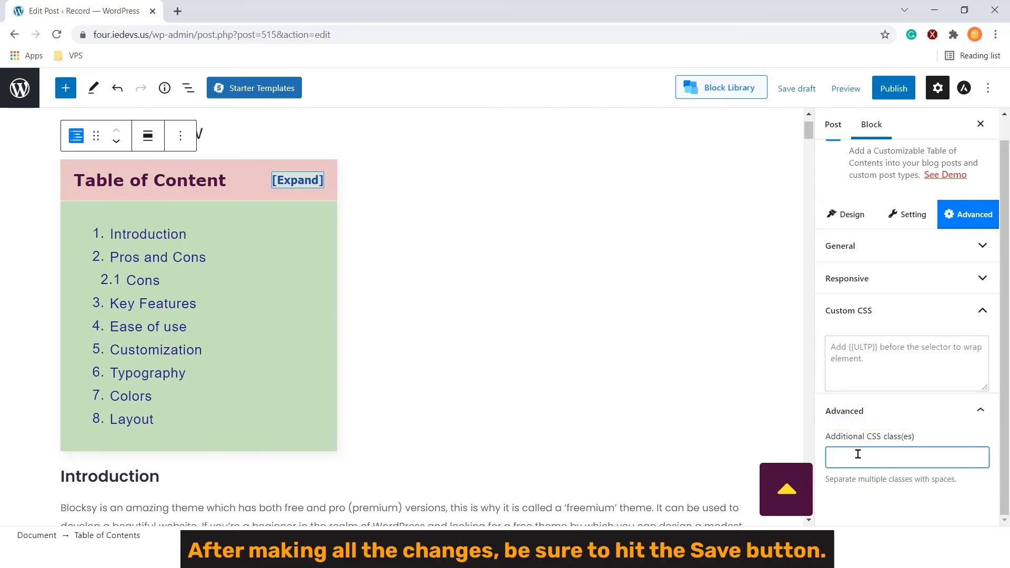
# Save the Theme Review draft and preview it in a new browser tab.
pyautogui.click(802, 94)
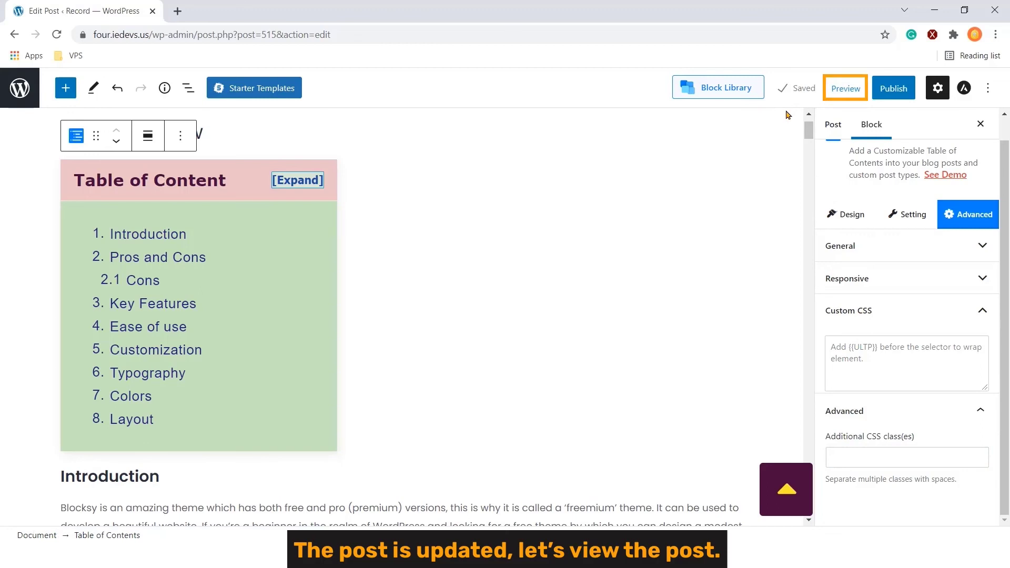
pyautogui.click(840, 88)
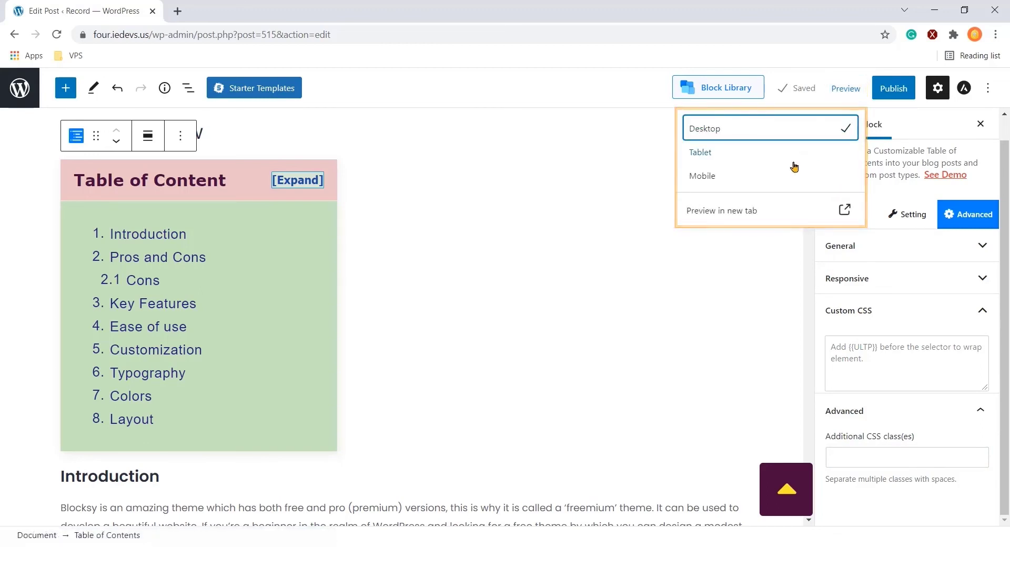
pyautogui.click(734, 212)
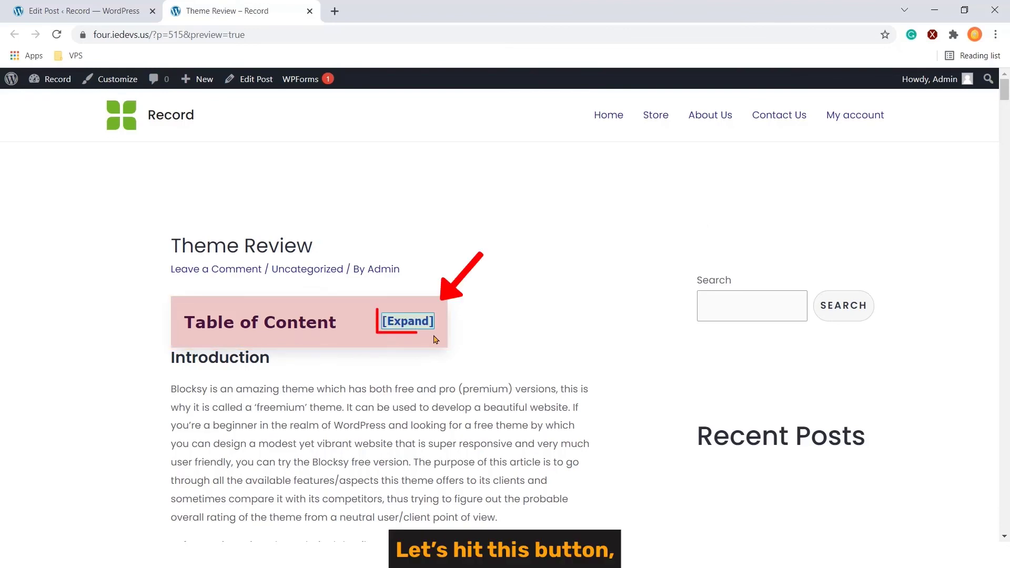
# Expand the preview's Table of Content to list entries 1–8, Introduction through Layout.
pyautogui.click(413, 322)
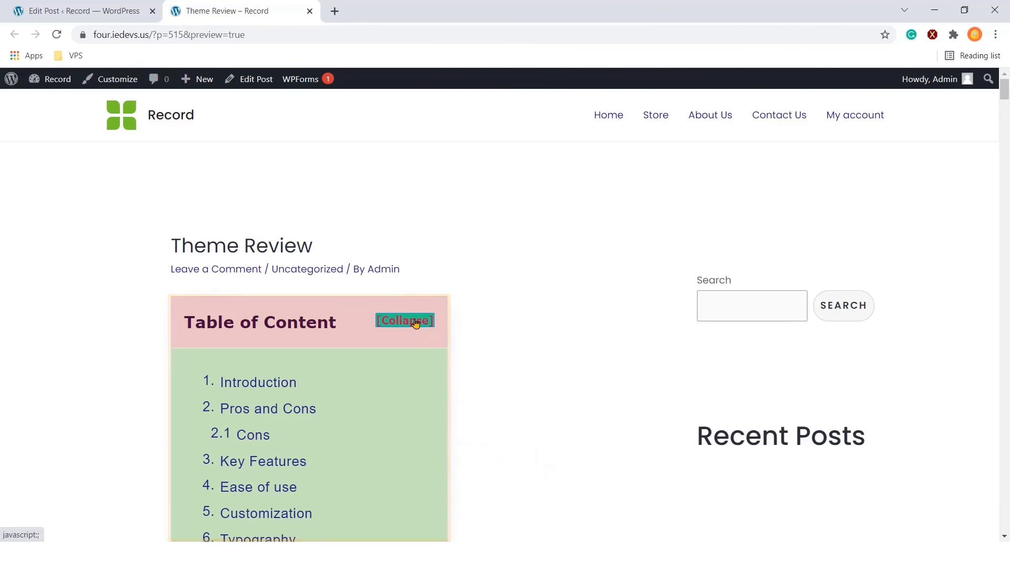
pyautogui.scroll(-2, 415, 323)
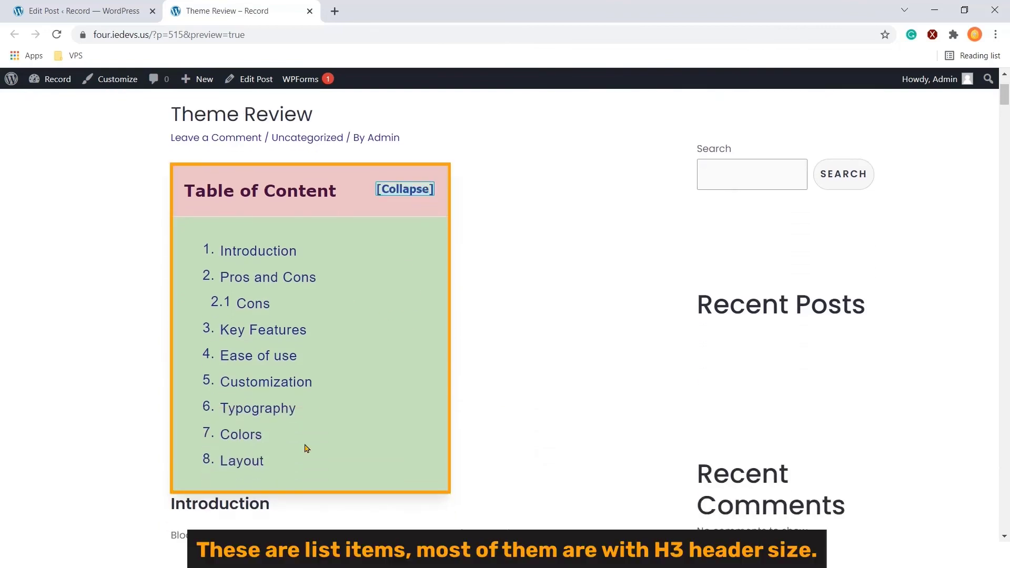